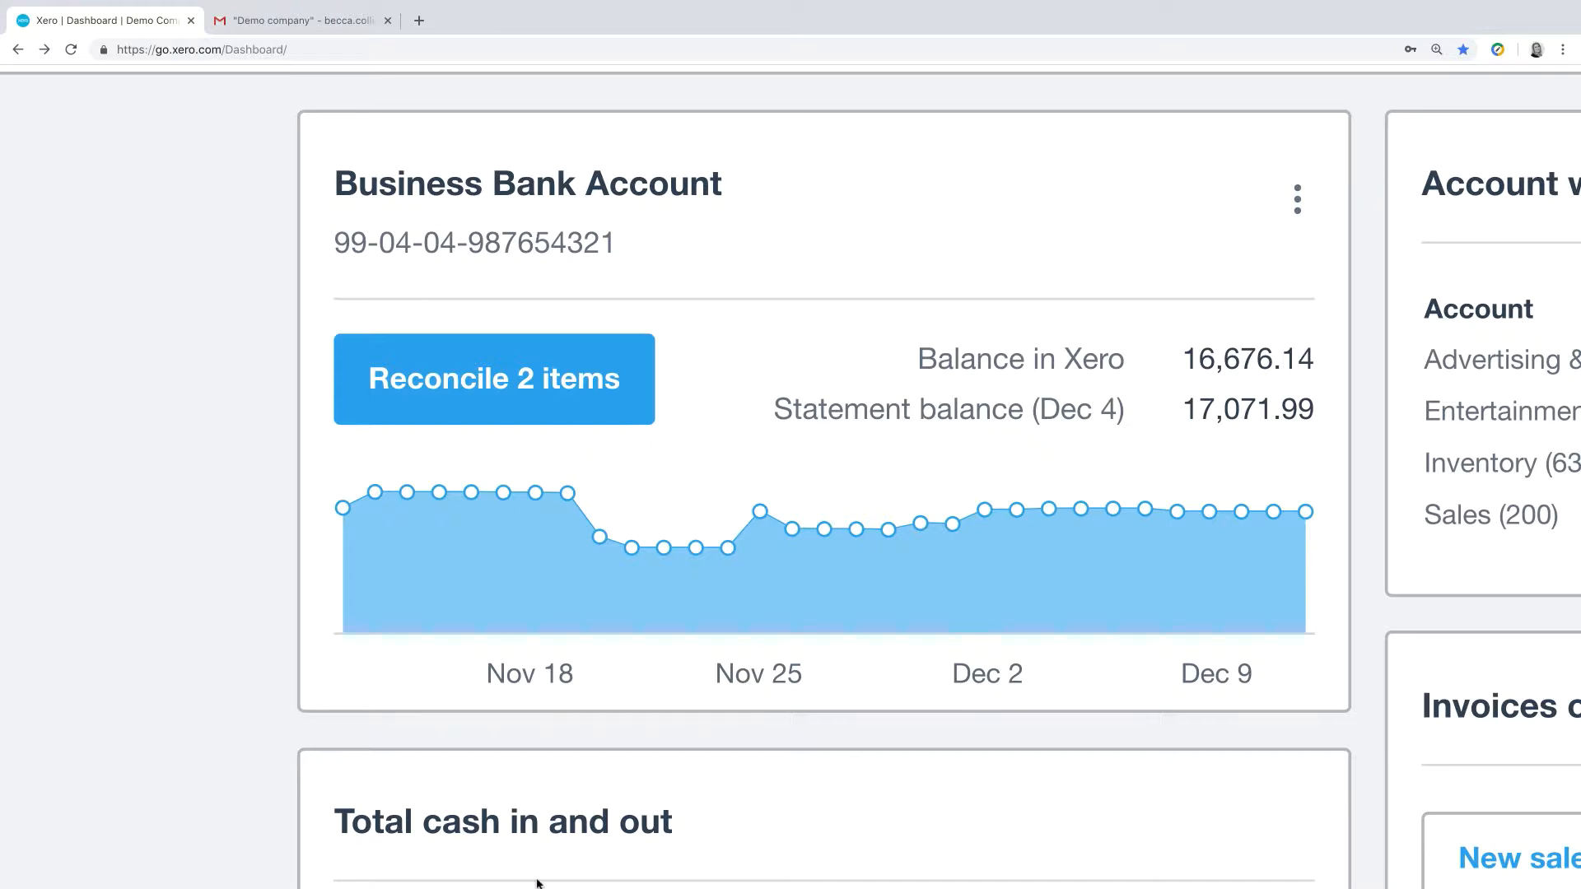
View November's money in and out in the cash chart, open its Bank Summary report and return to the dashboard
mouse_move(591, 533)
scroll(752, 822, "down", 5)
scroll(752, 820, "down", 2)
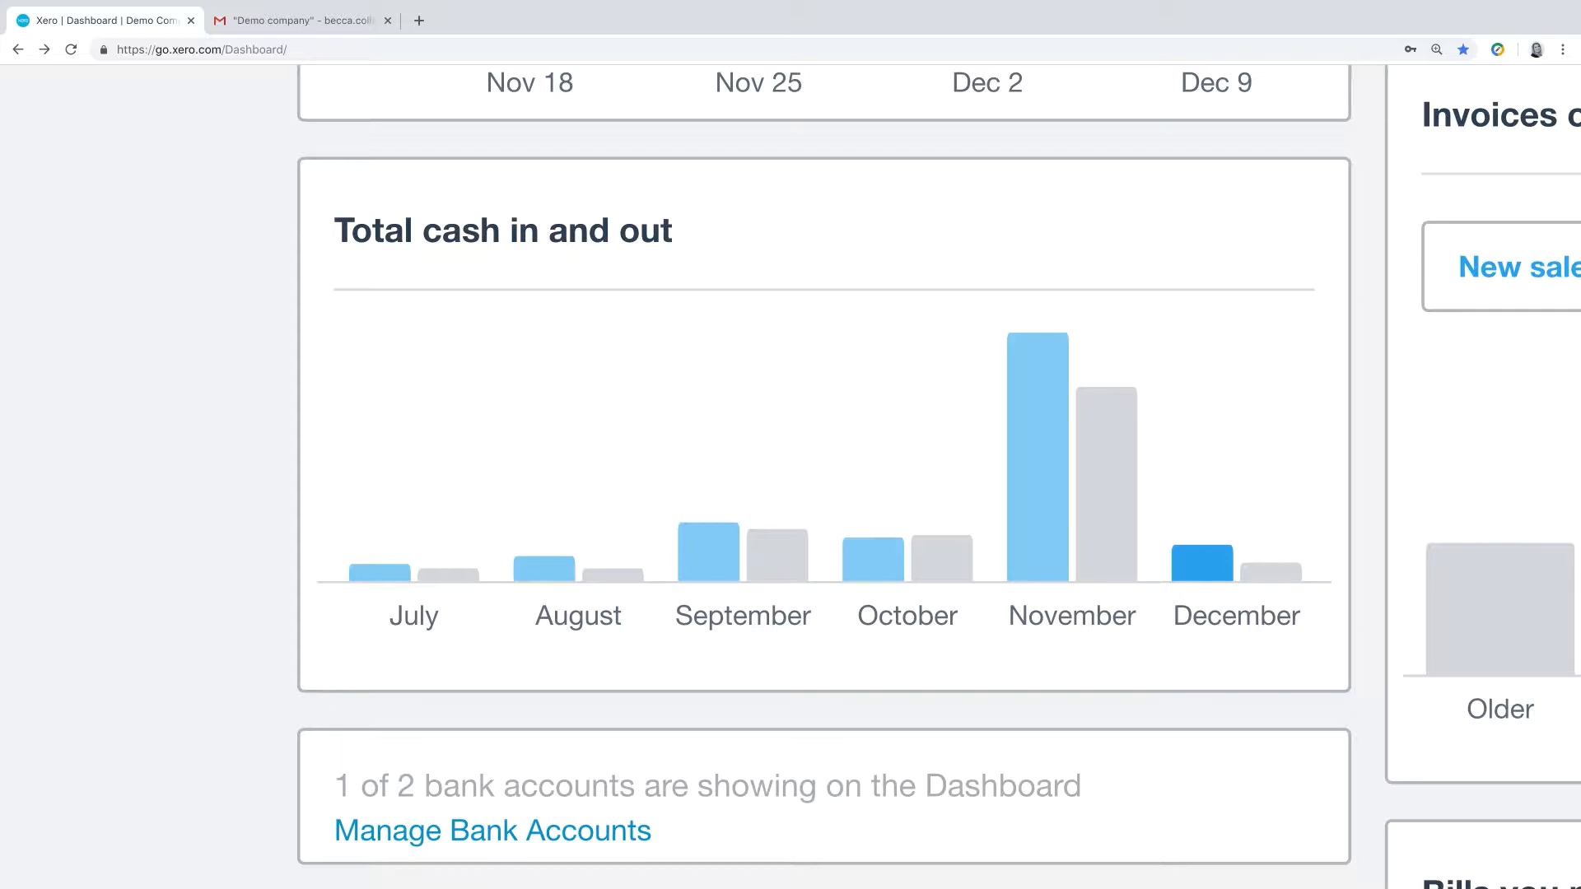
mouse_move(1041, 519)
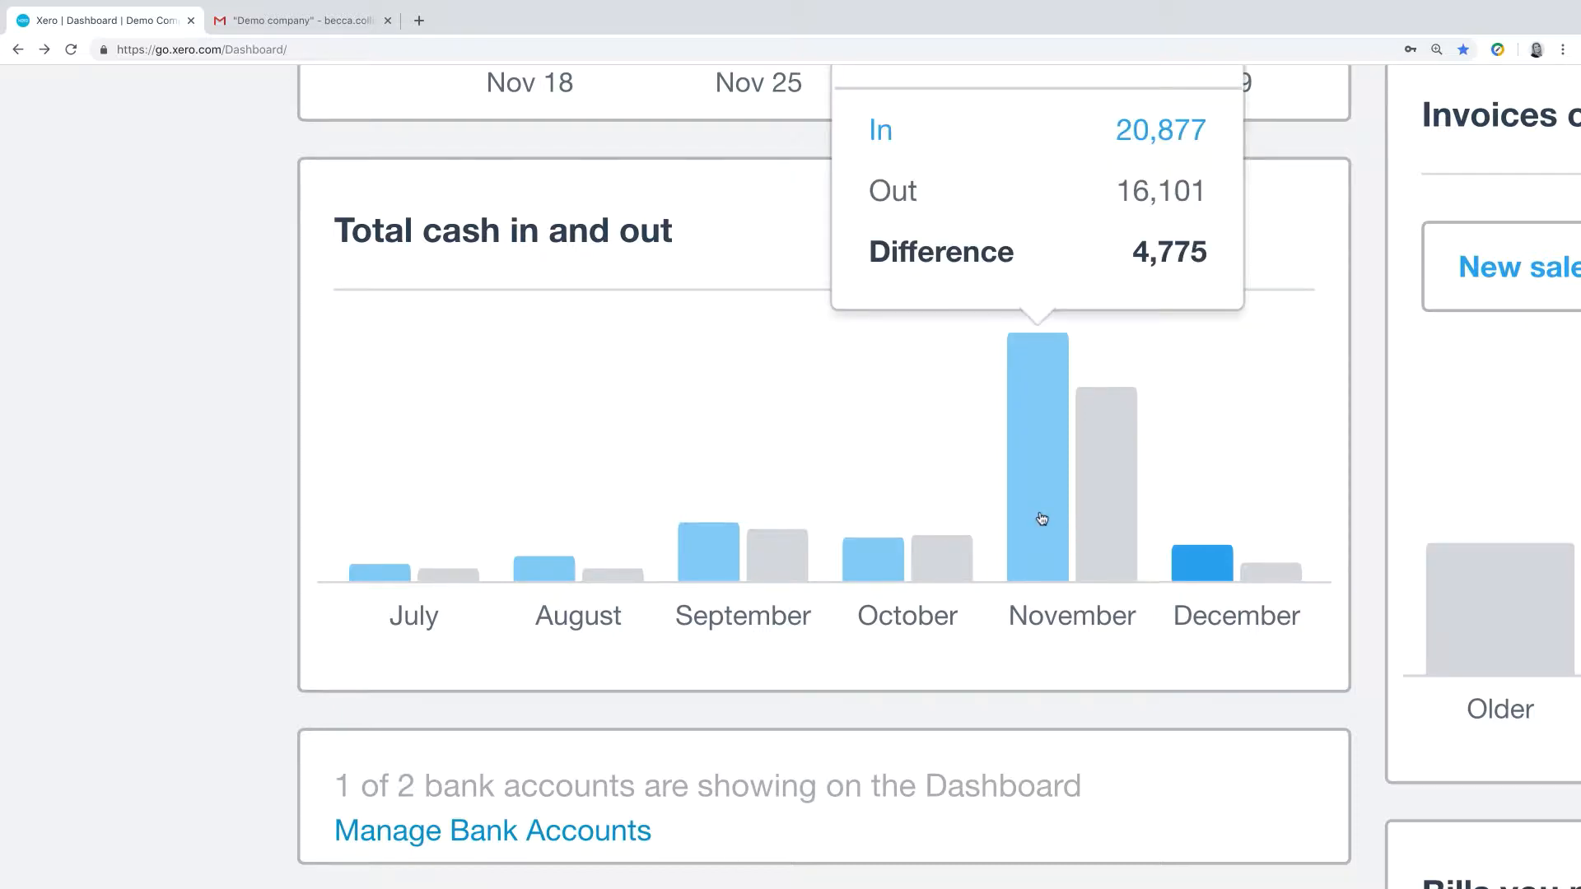
left_click(1041, 519)
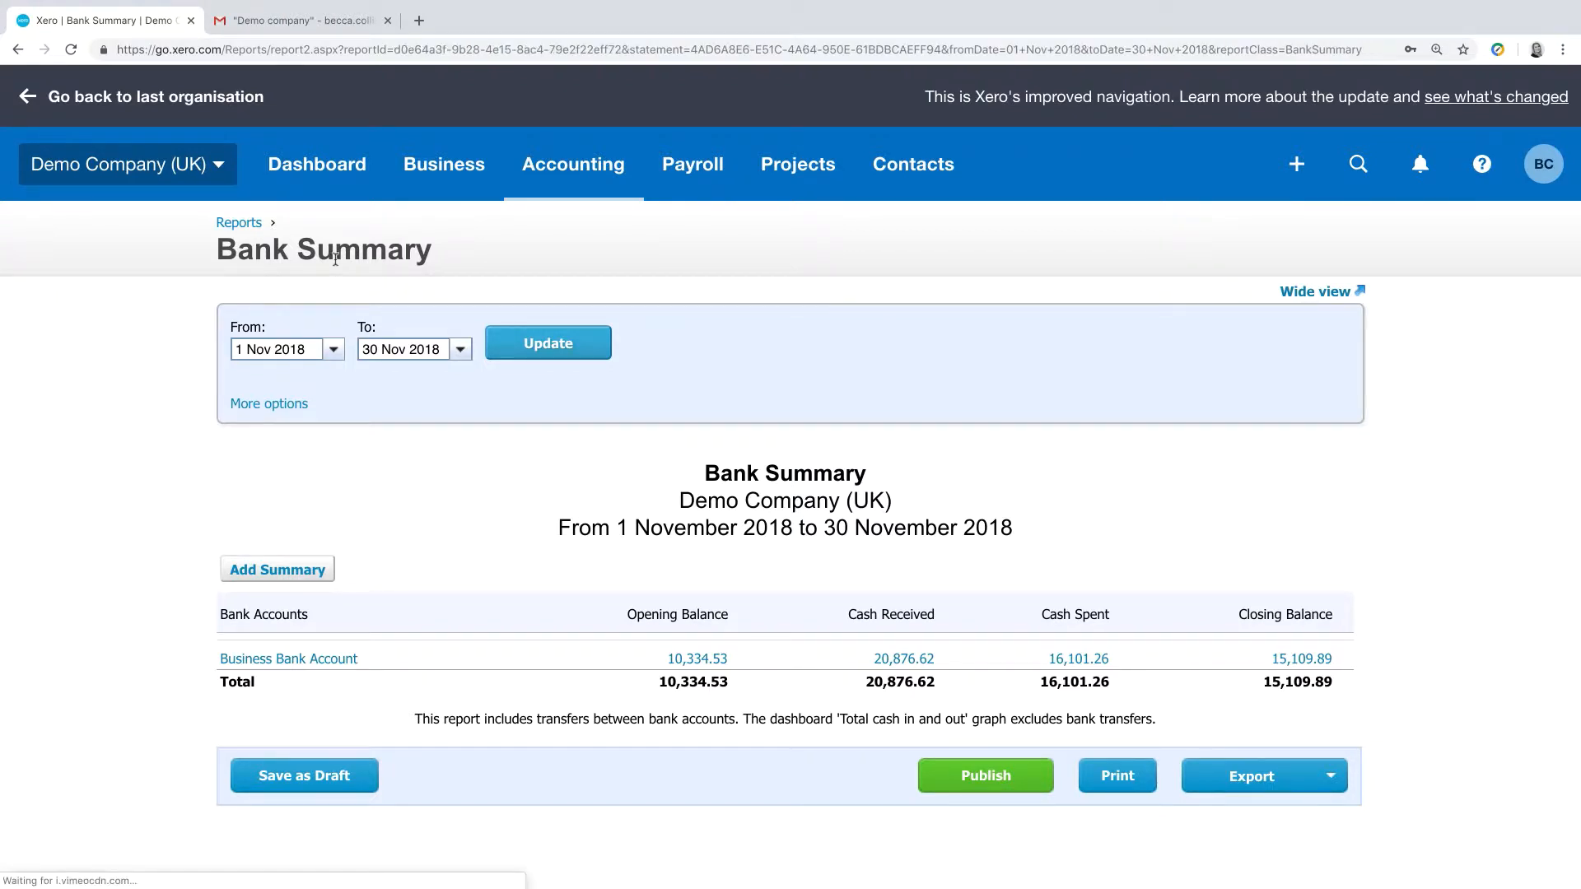
left_click(303, 168)
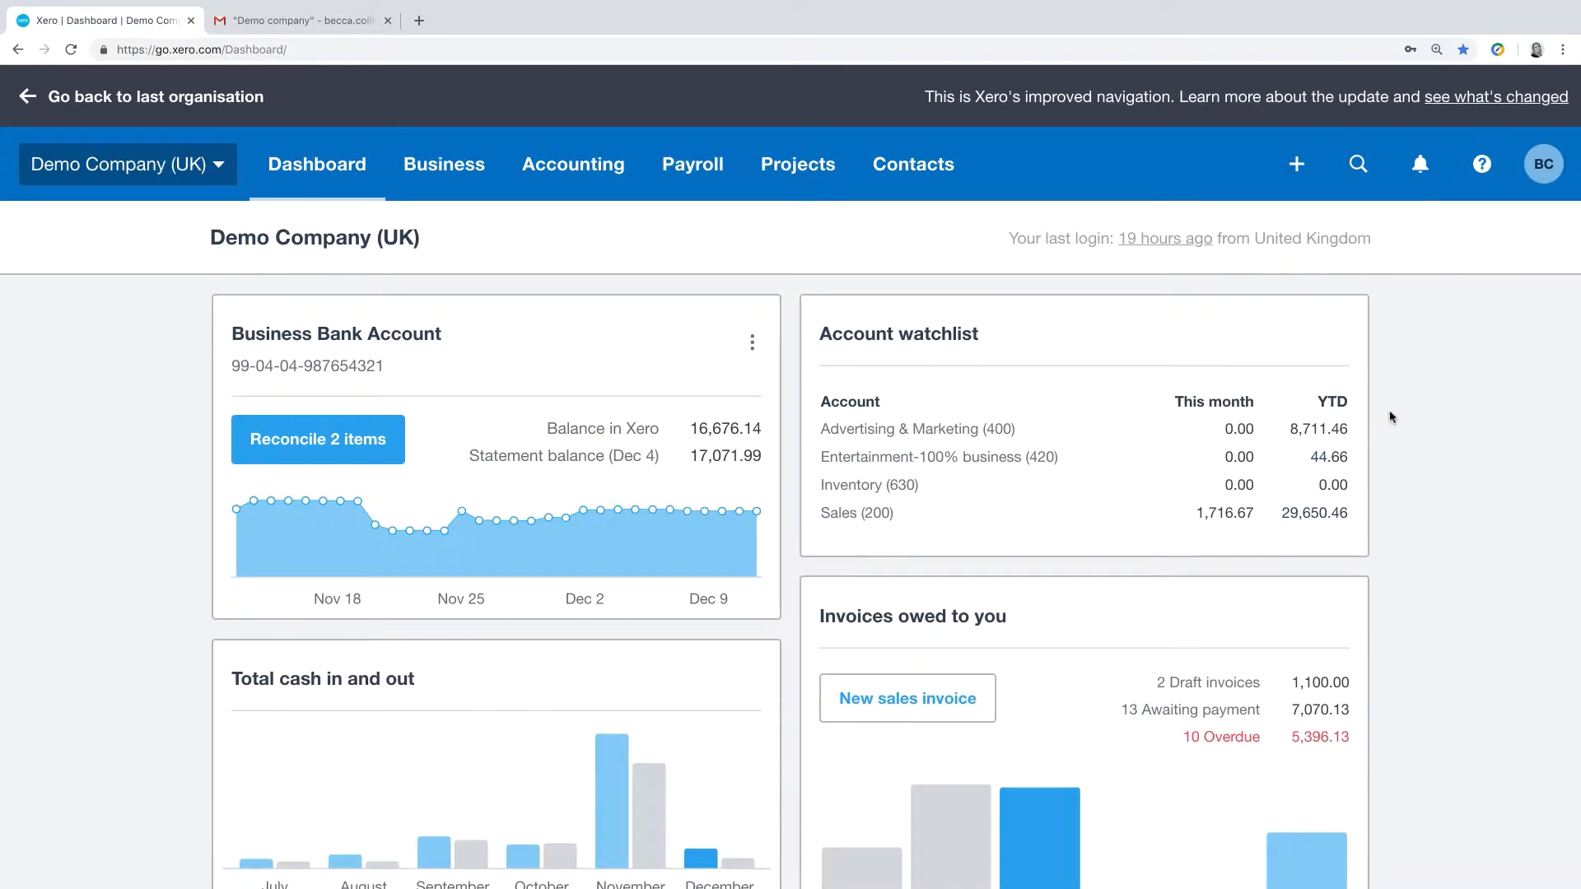
View this month's transactions for the Sales (200) account from the Account watchlist and return to the dashboard
scroll(1390, 417, "up", 5)
scroll(1389, 416, "up", 2)
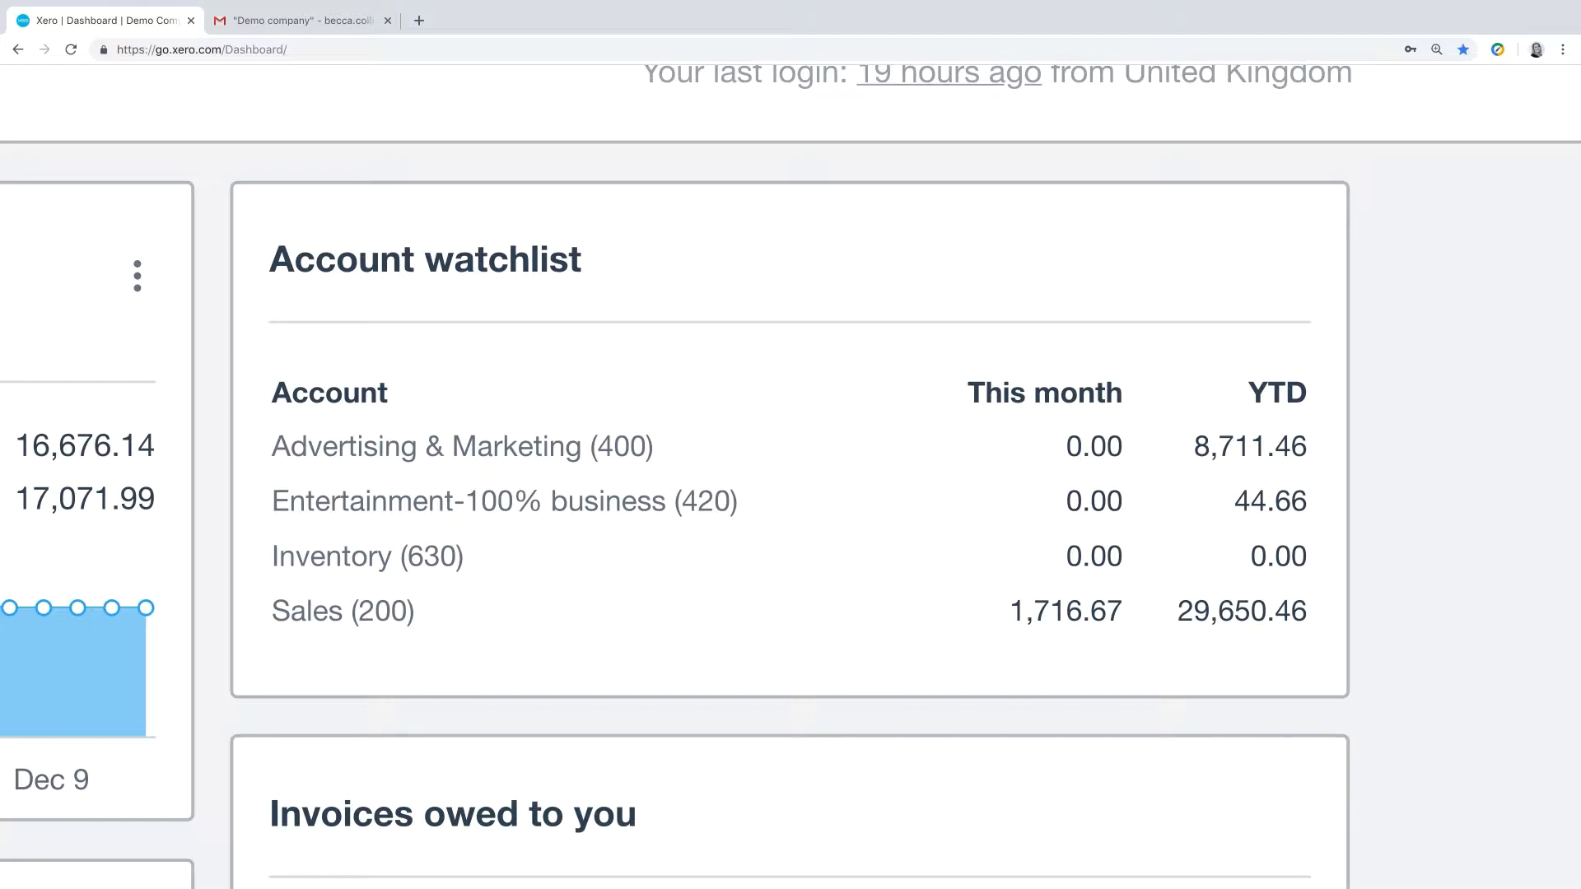
left_click(1093, 617)
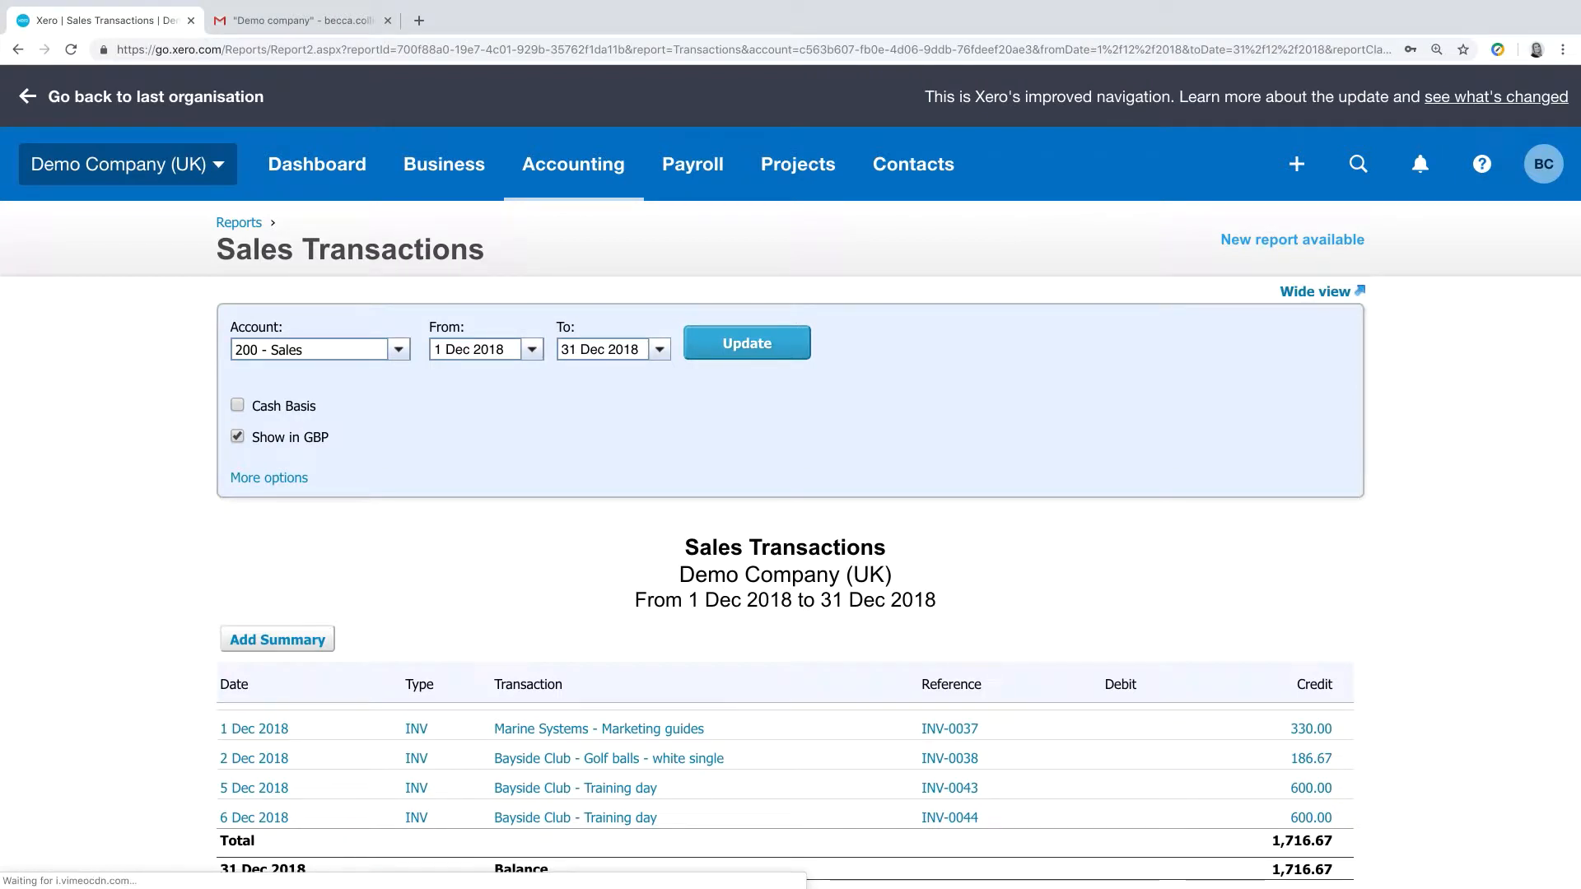
left_click(317, 164)
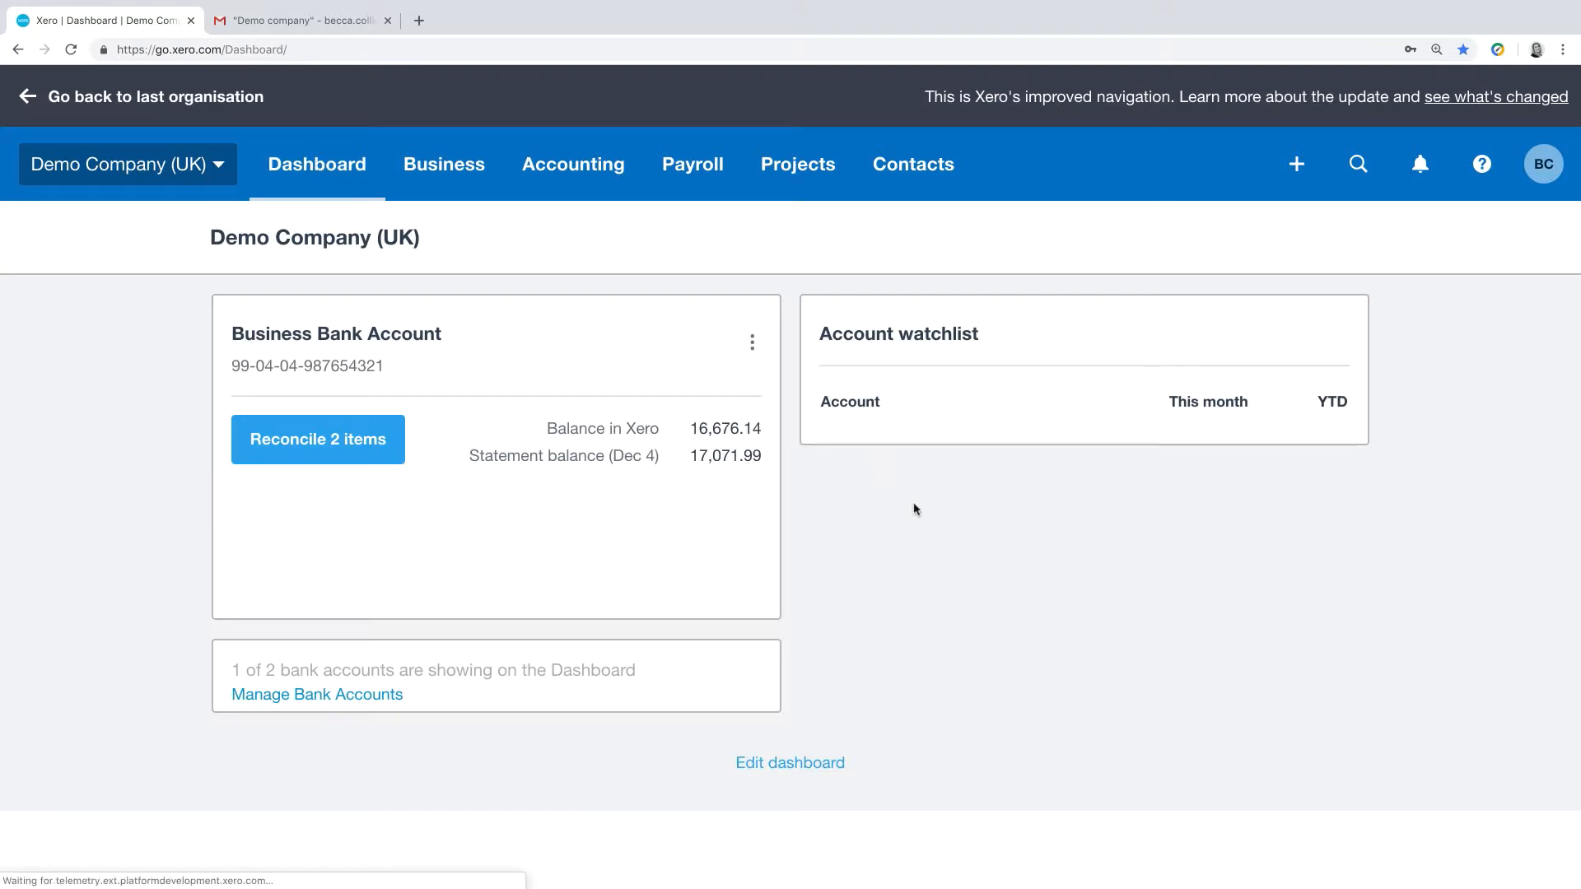
Review the dashboard's summaries of invoices owed and bills to pay
scroll(1098, 665, "down", 5)
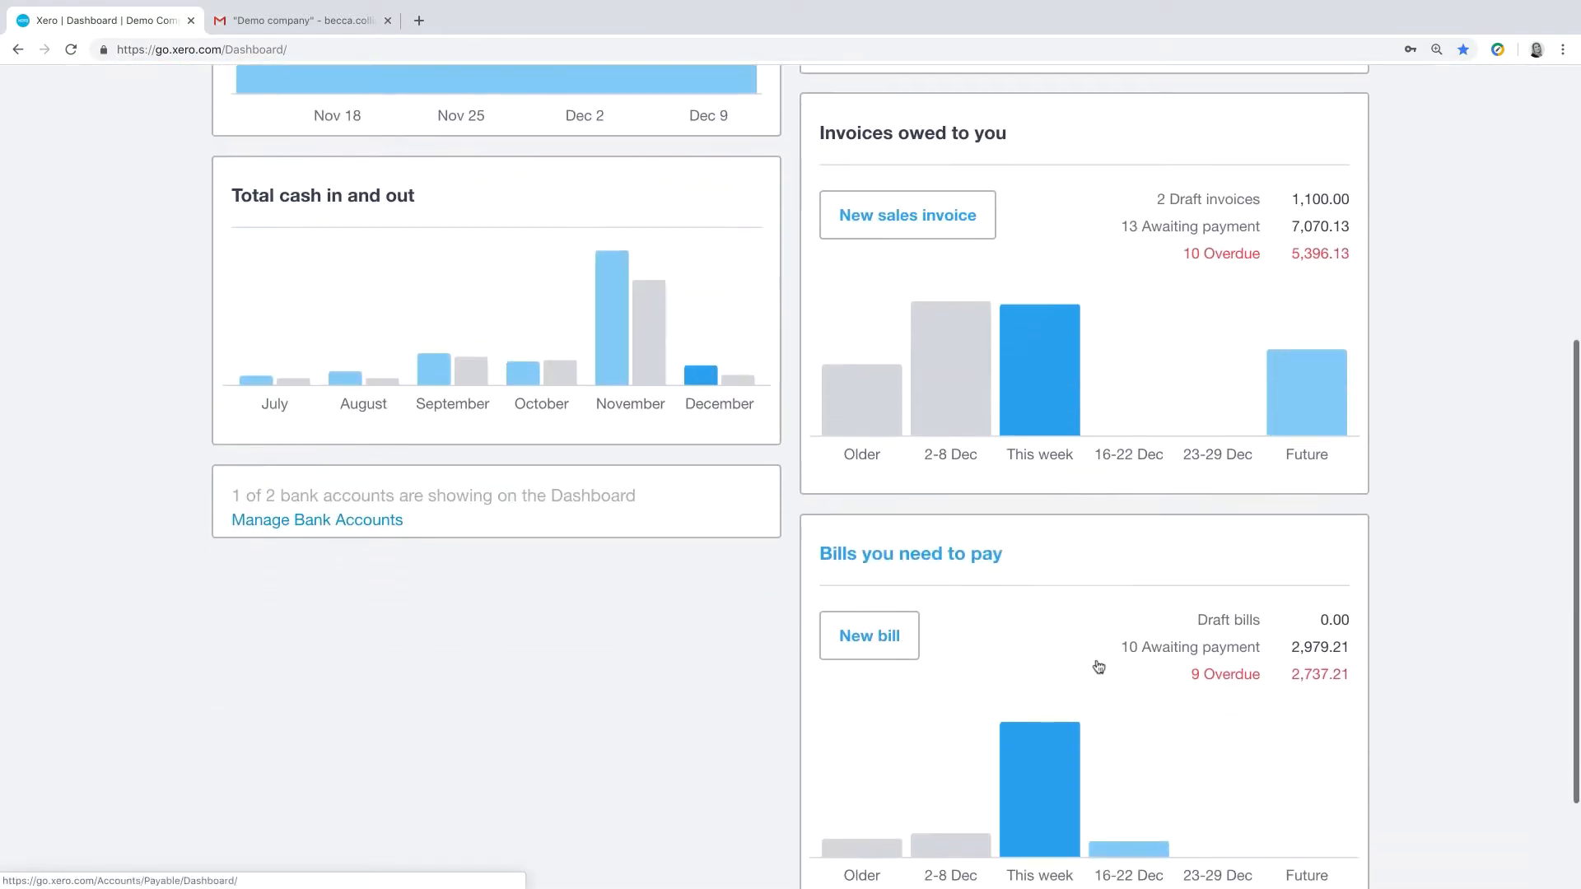
scroll(1098, 666, "down", 1)
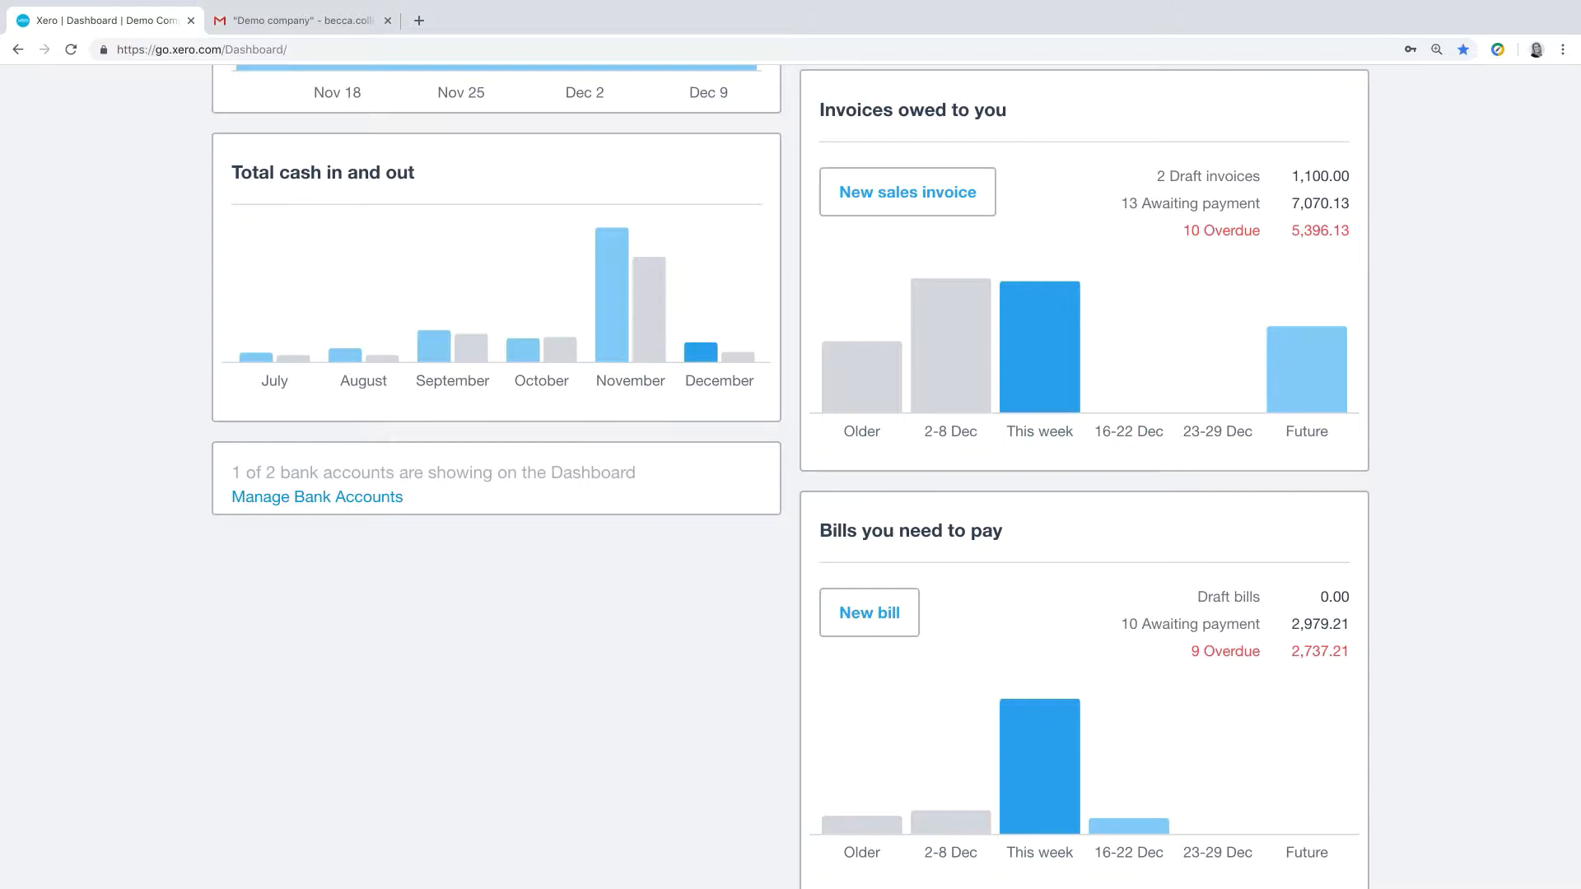
scroll(542, 870, "up", 6)
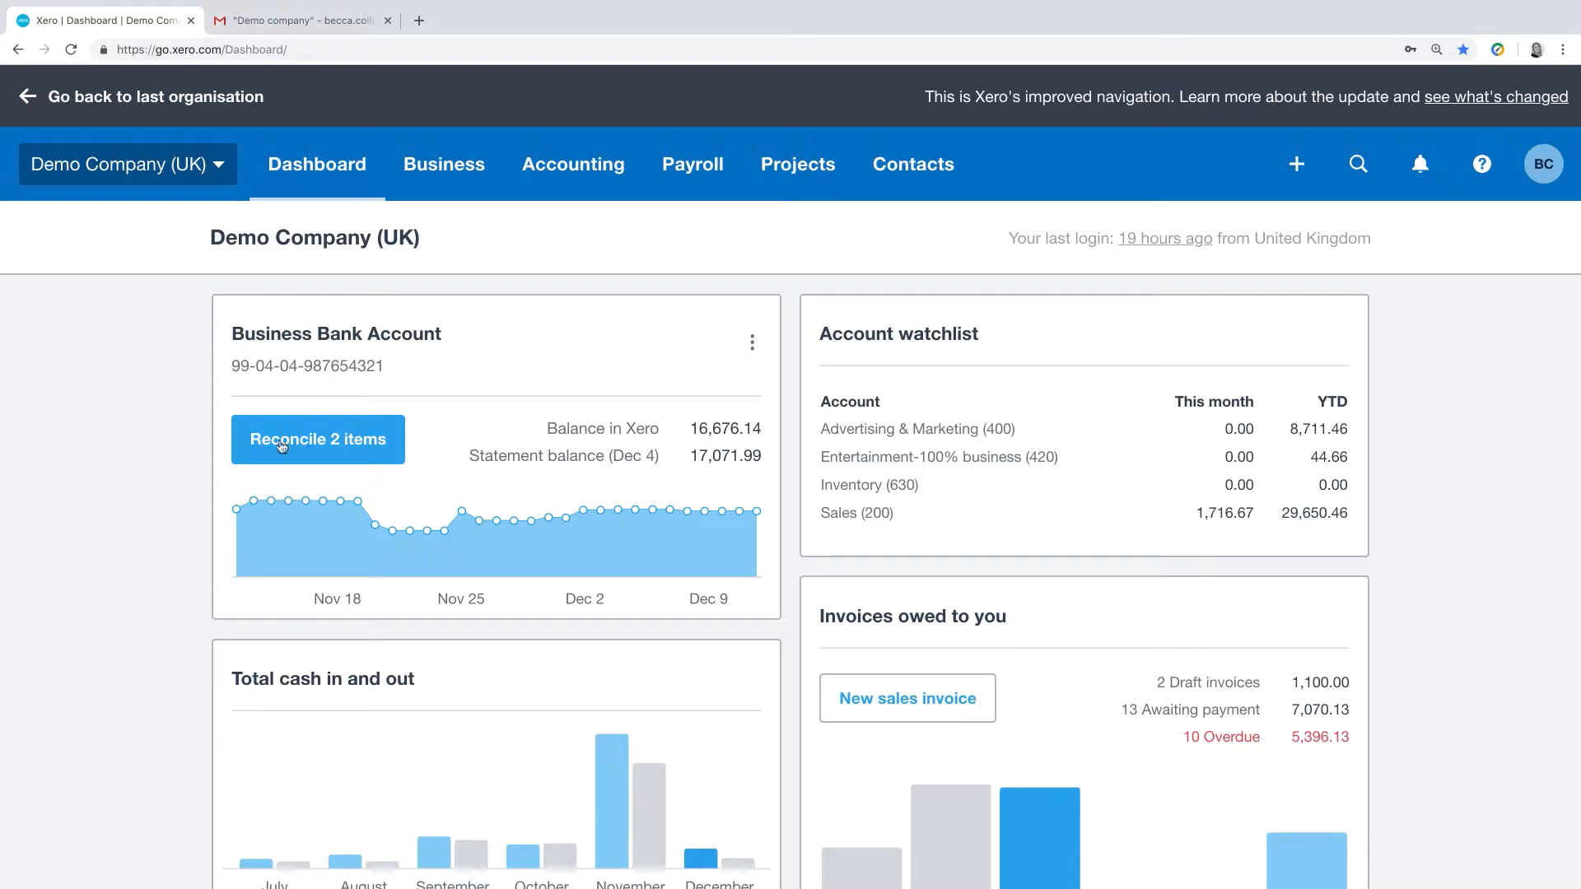
Open the Business Bank Account's items for reconciliation and accept the suggested match for the 6,187.50 Ridgeway University receipt
left_click(383, 458)
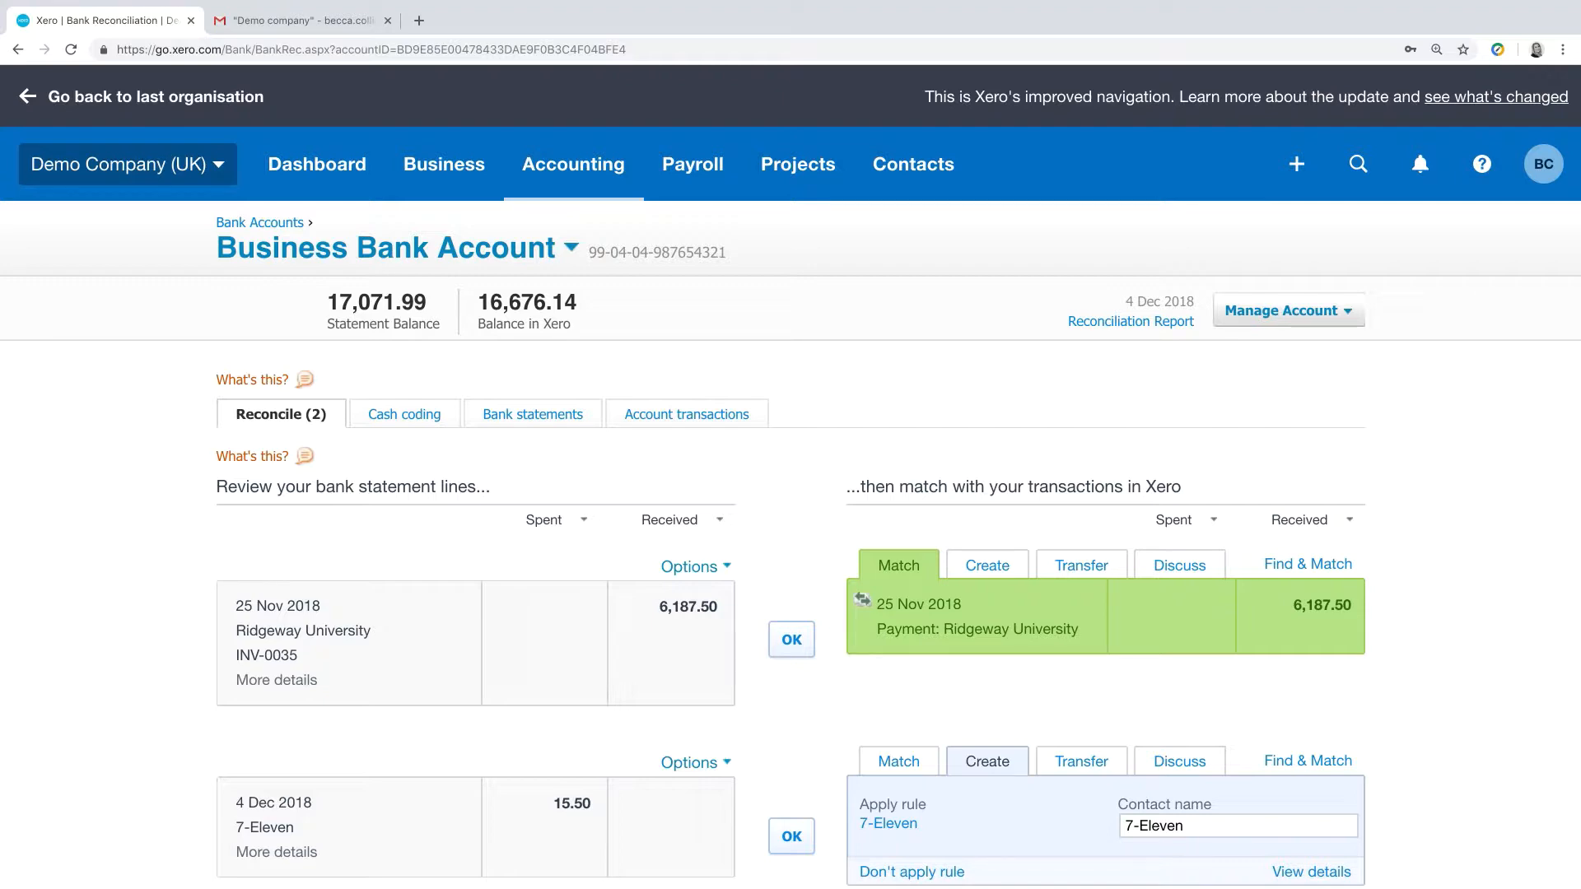
scroll(463, 783, "up", 5)
scroll(582, 746, "left", 2)
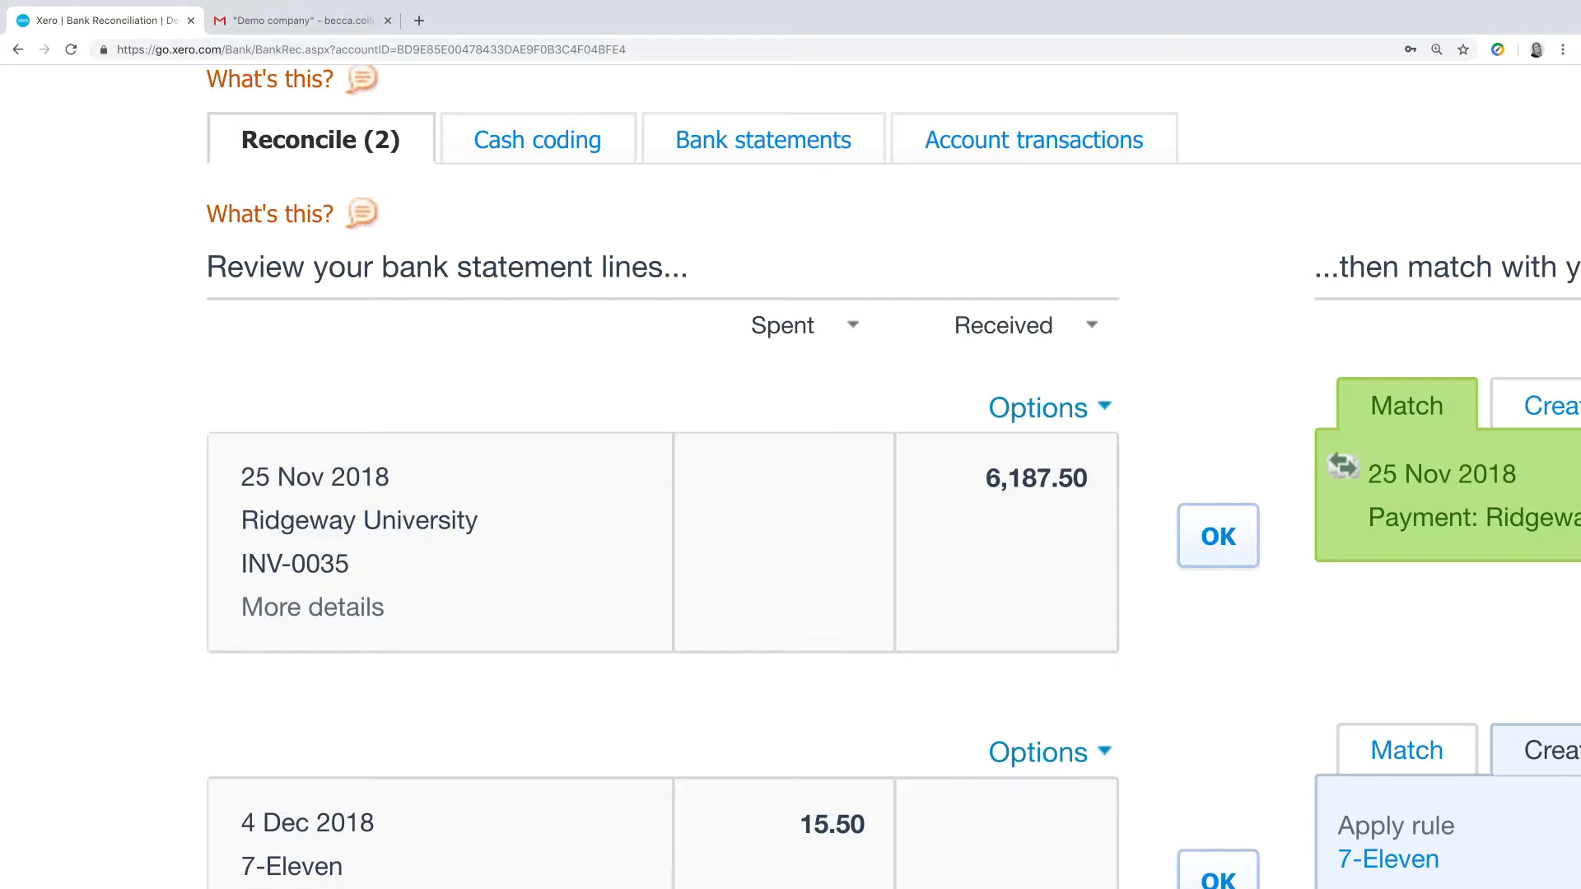
scroll(1205, 836, "right", 10)
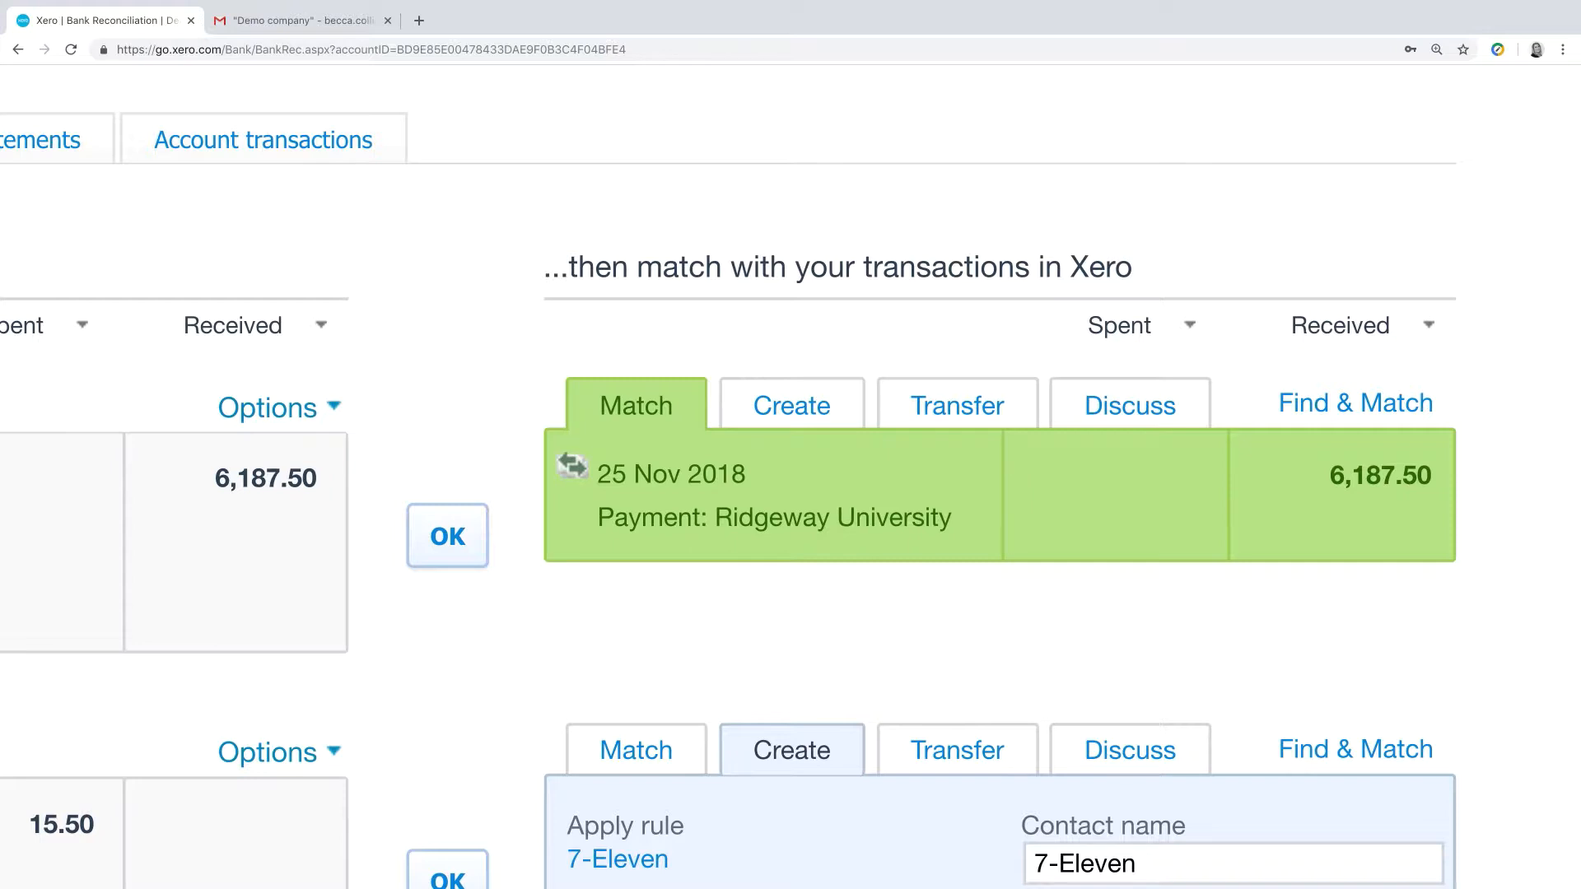
left_click(447, 537)
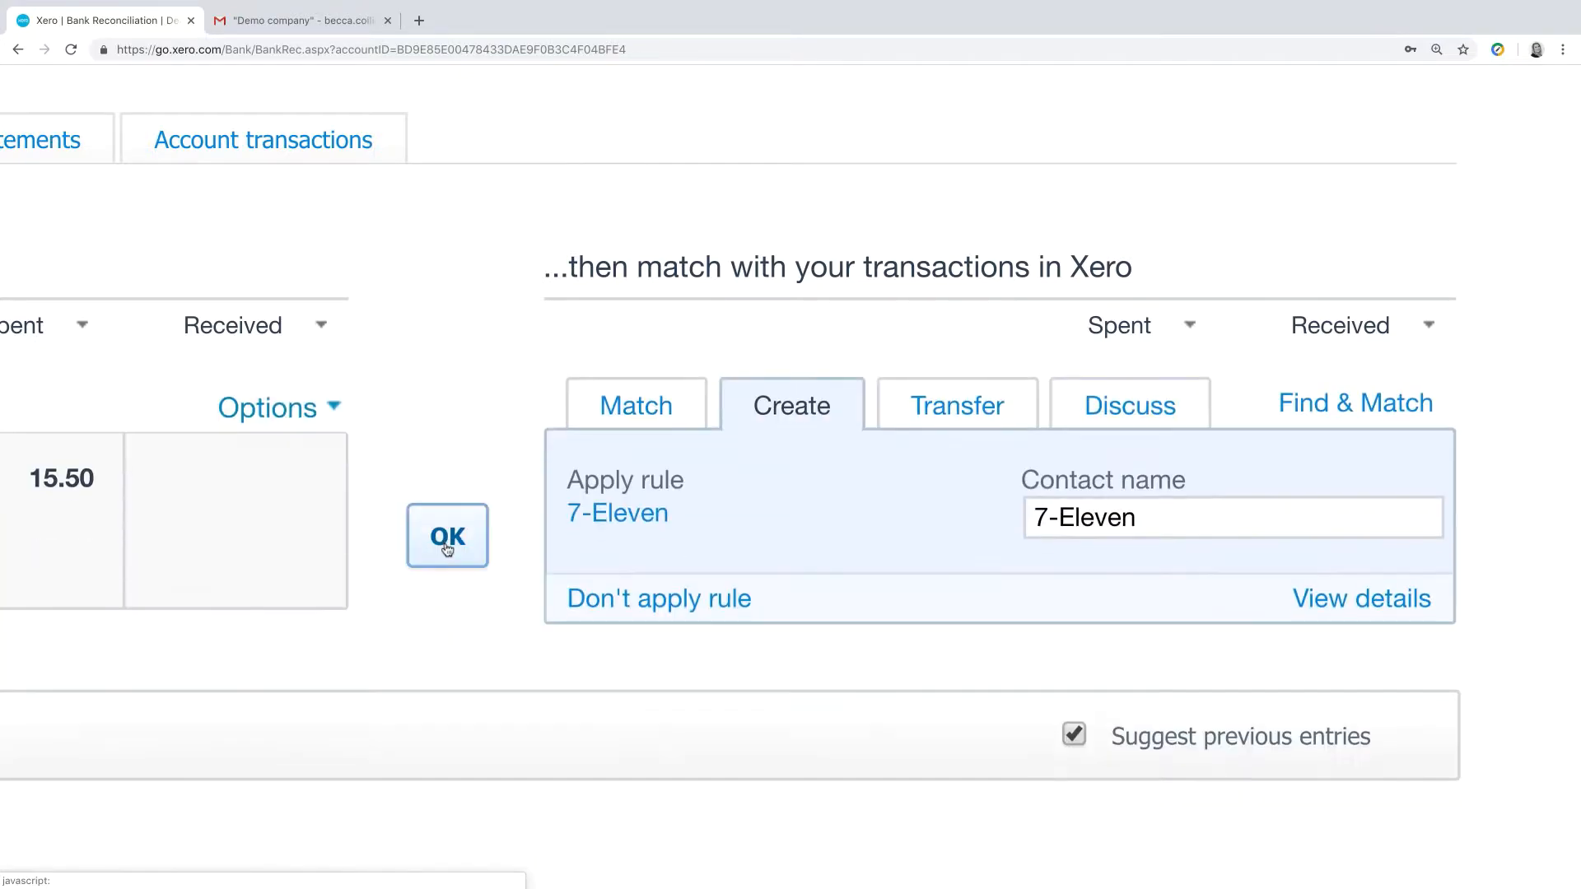
Examine the 7-Eleven bank rule's conditions, contact, allocation and target account, and leave it without saving
scroll(599, 646, "down", 5)
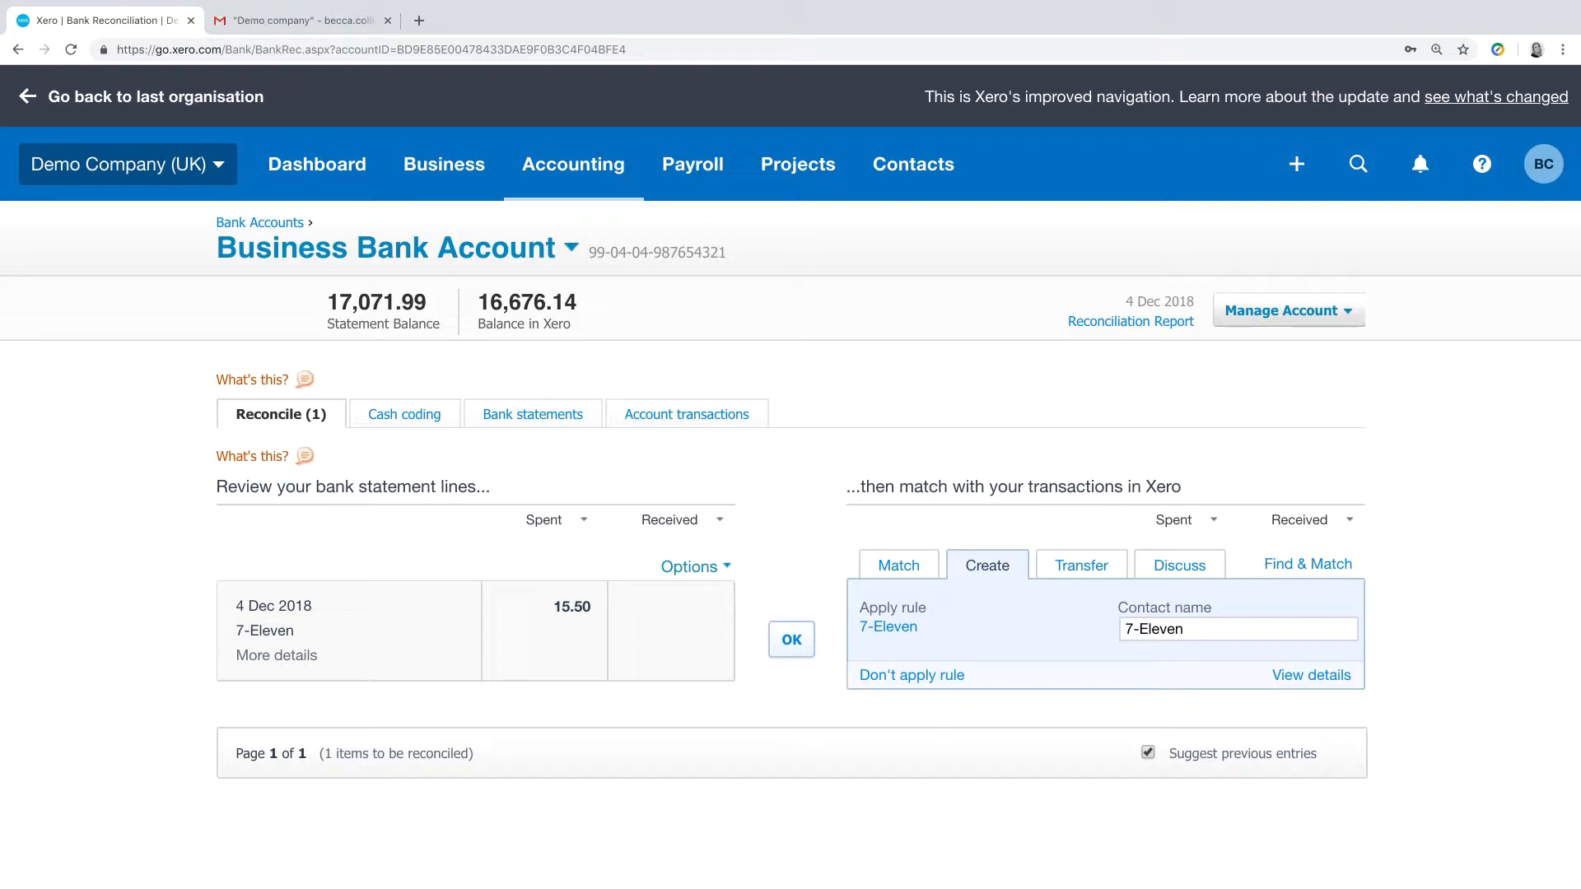
scroll(1044, 692, "up", 3)
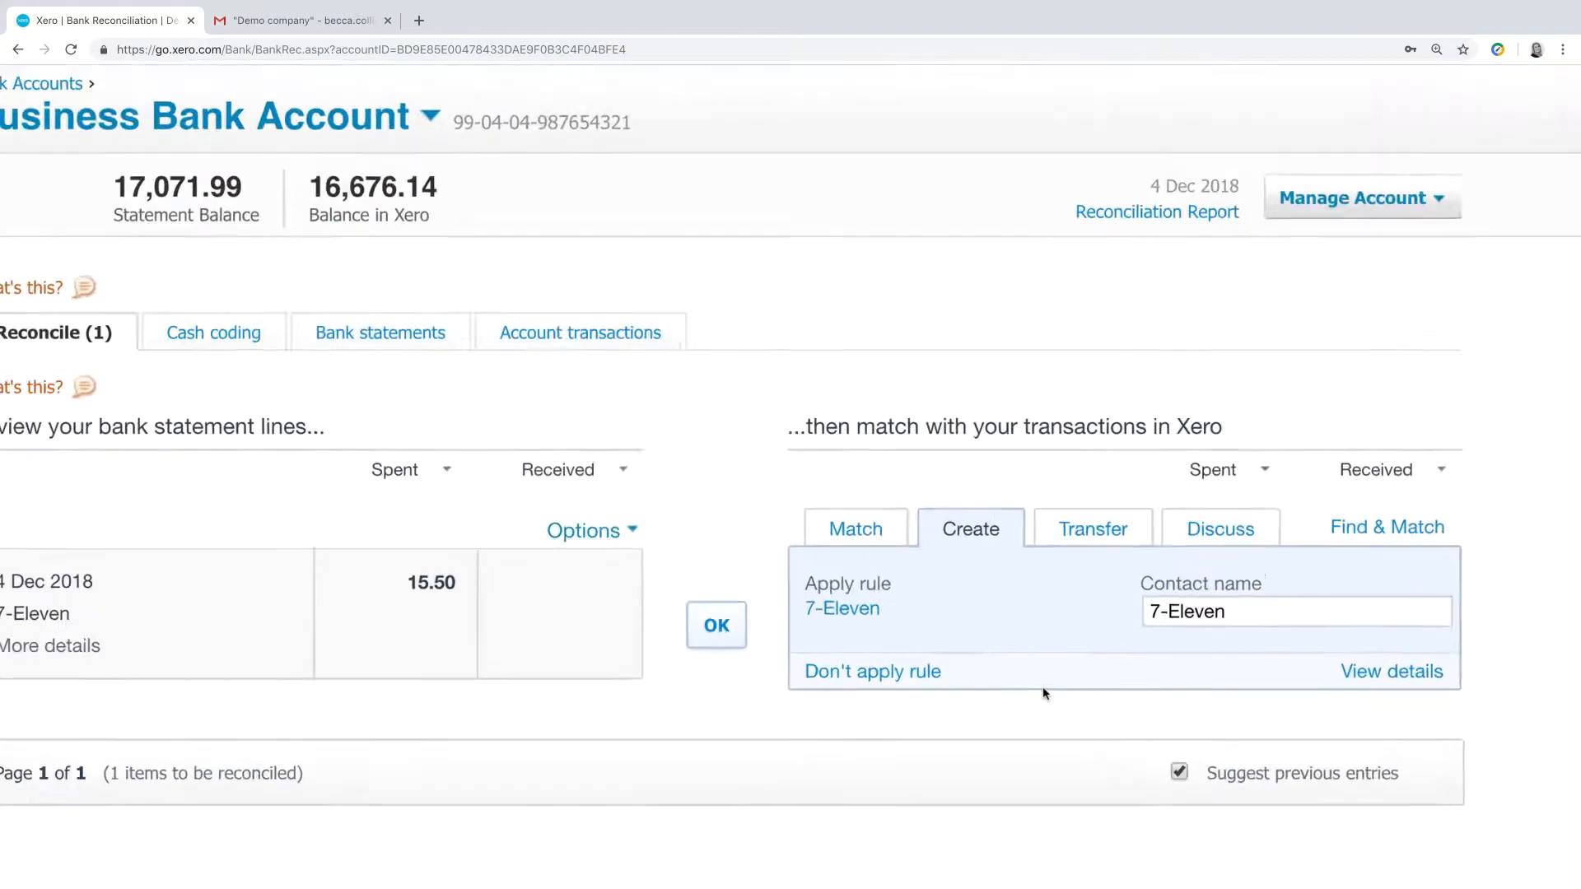
scroll(1044, 693, "up", 5)
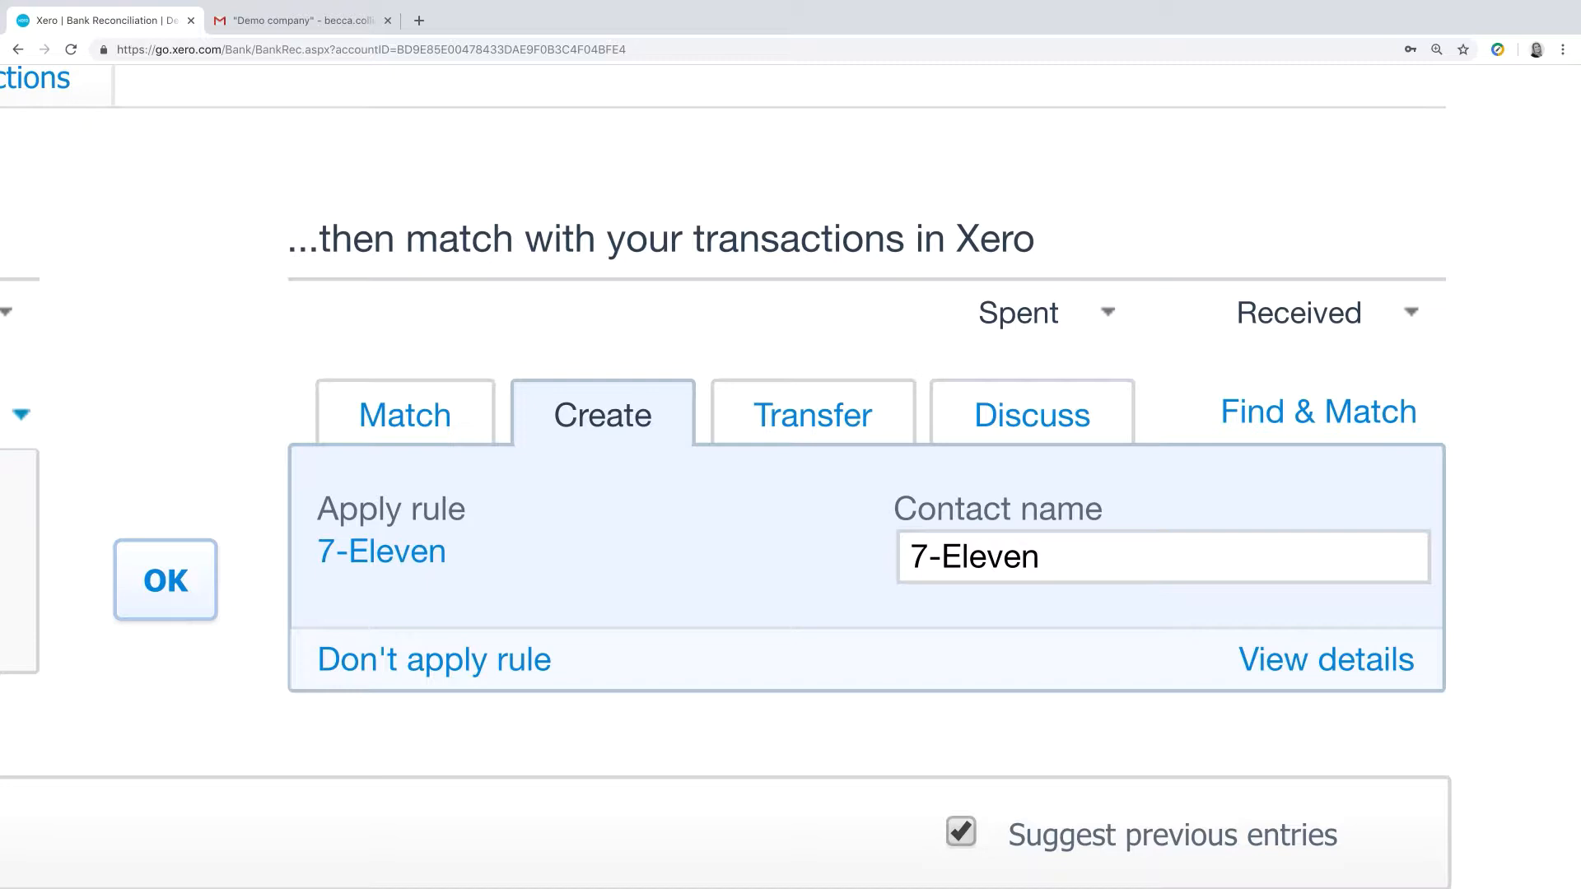
left_click(424, 558)
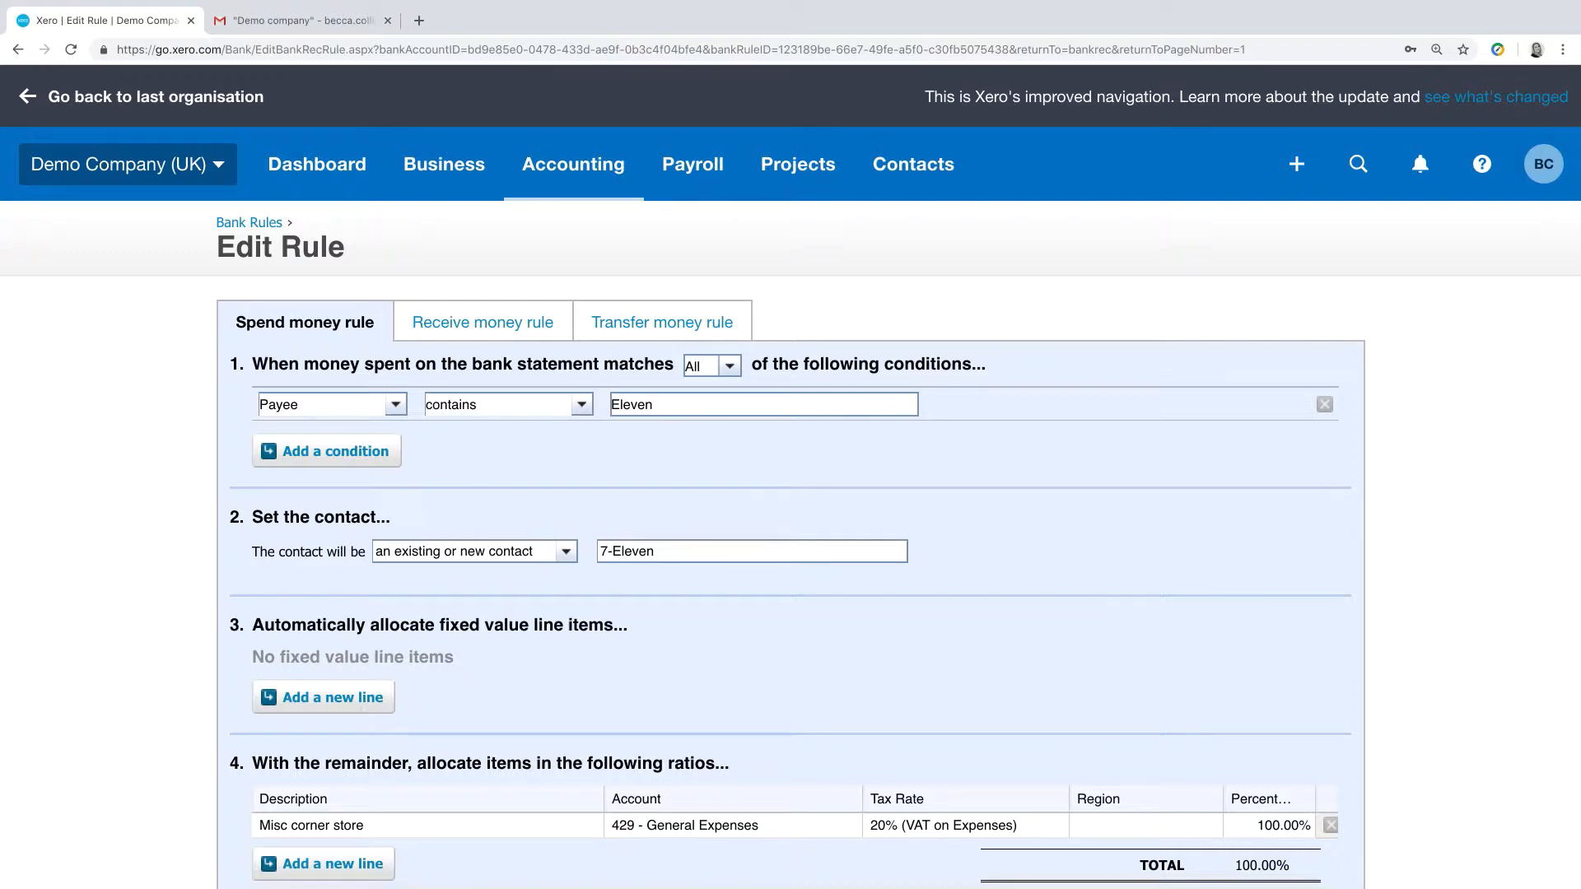
scroll(701, 769, "down", 6)
scroll(700, 769, "up", 3)
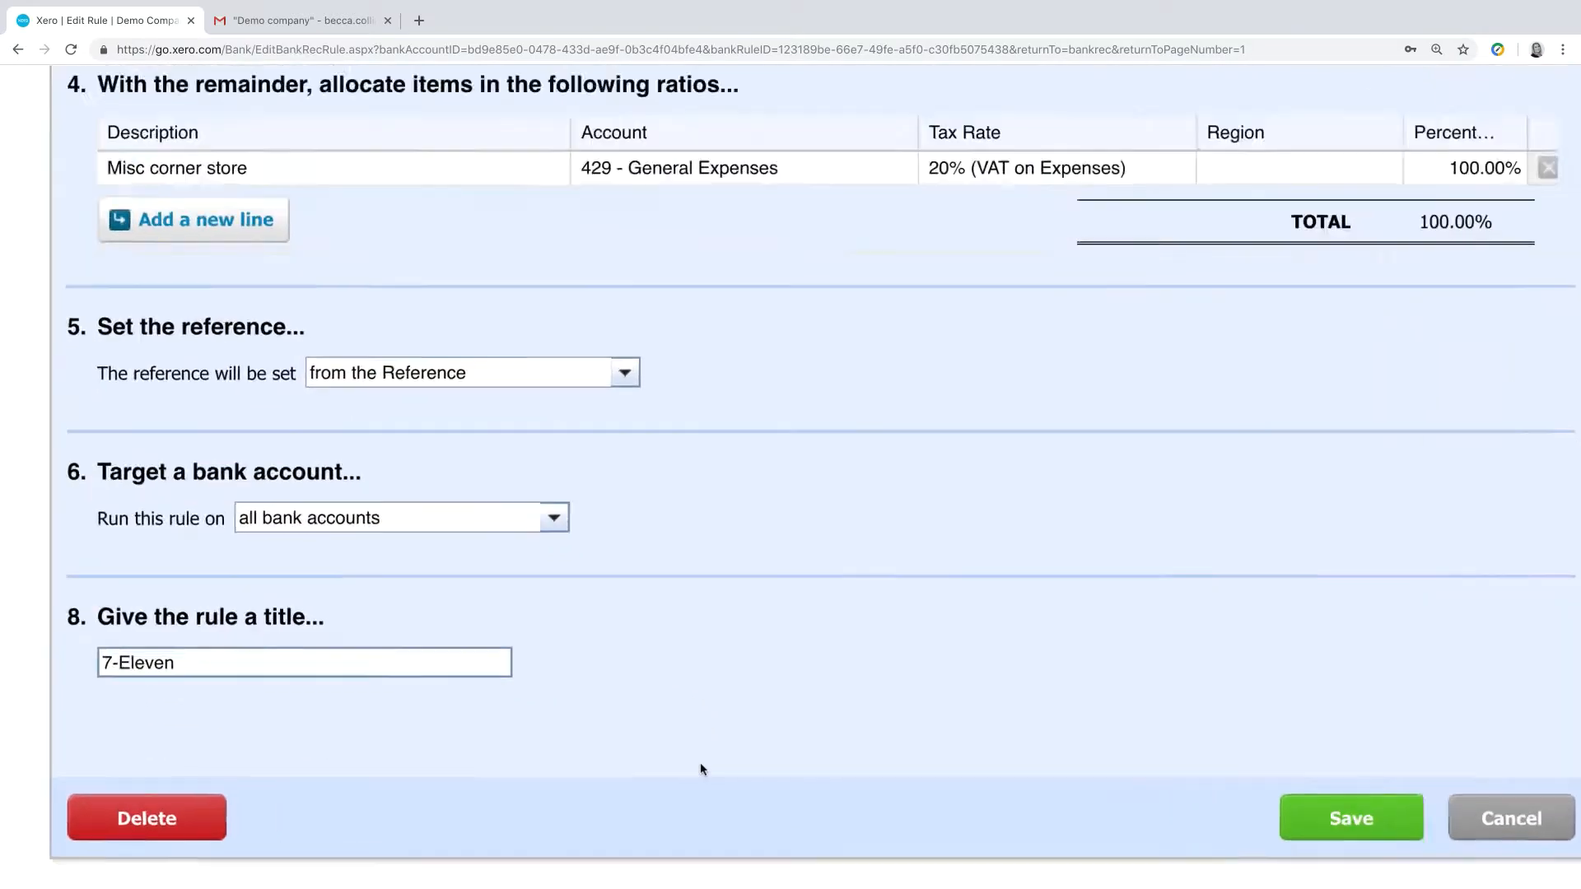
scroll(700, 769, "up", 3)
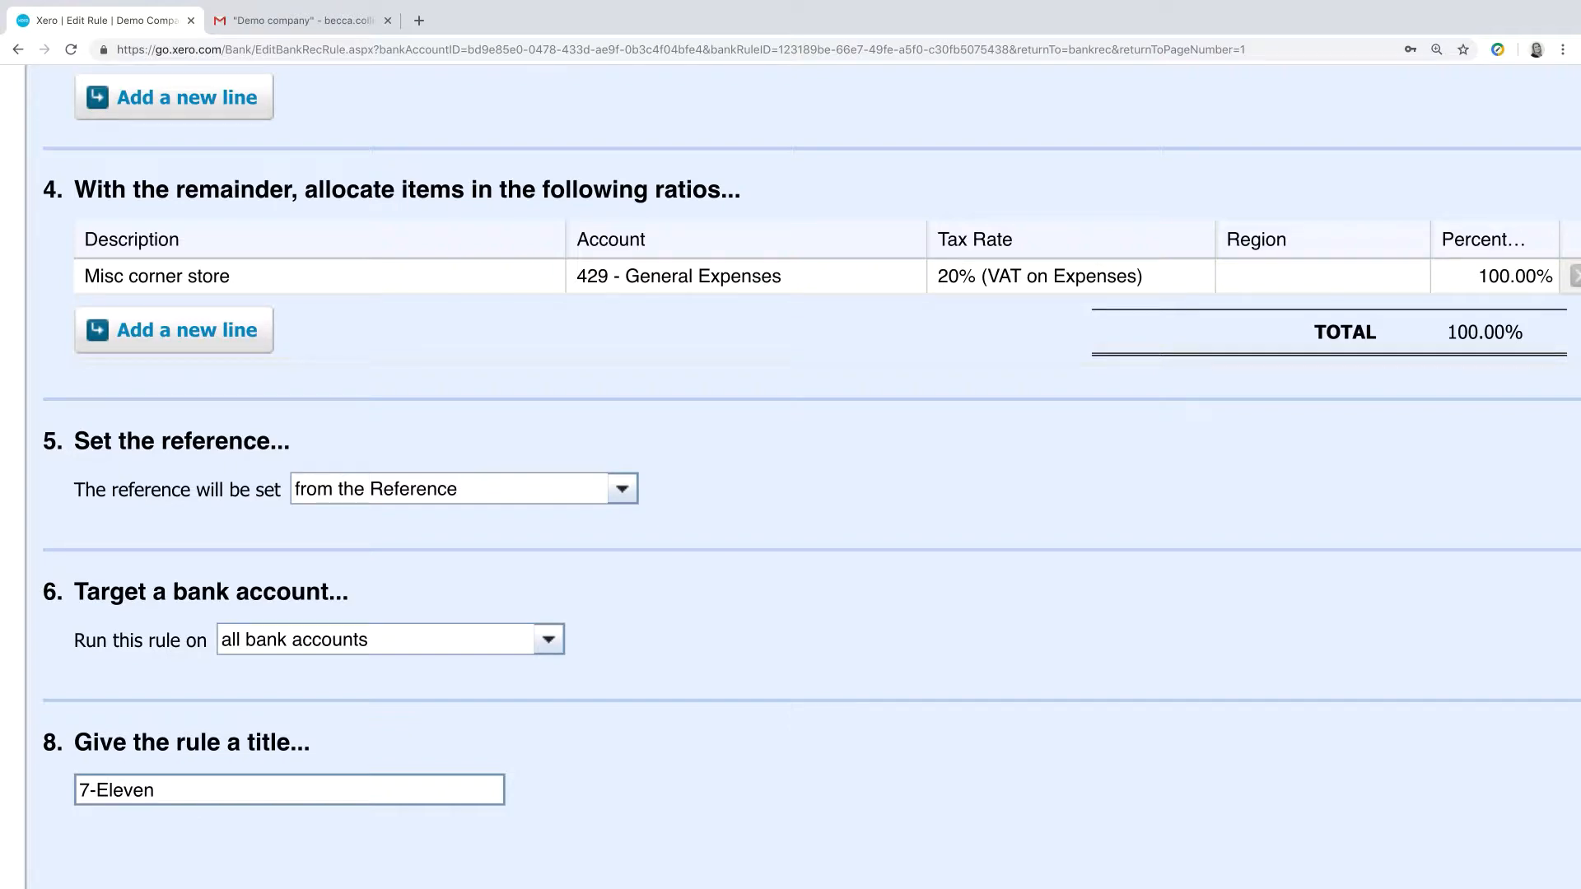
scroll(935, 783, "down", 3)
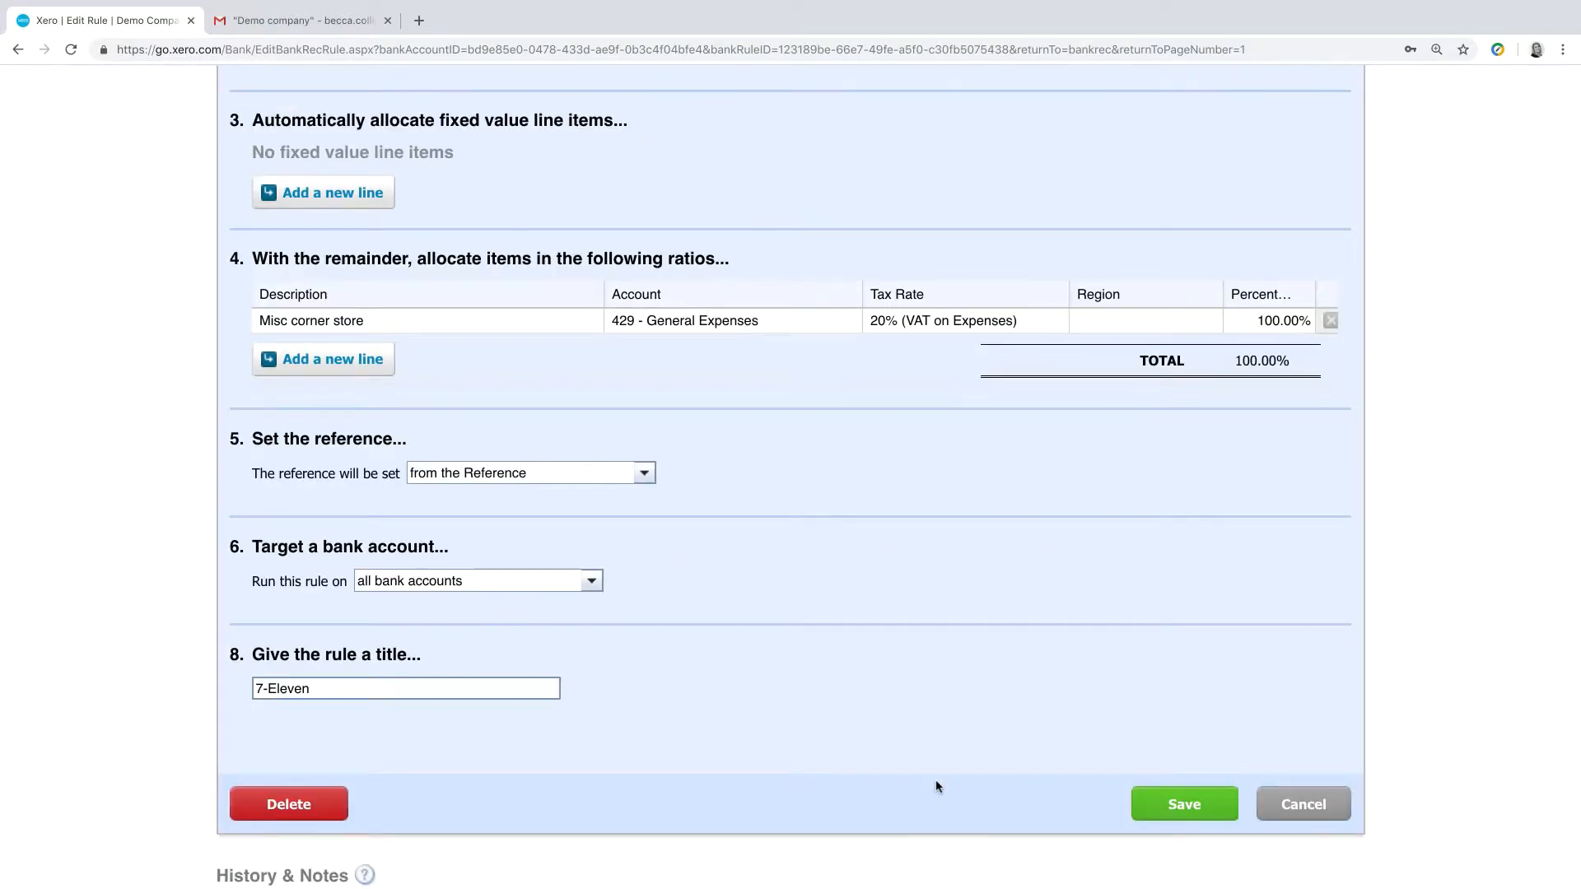
left_click(1327, 815)
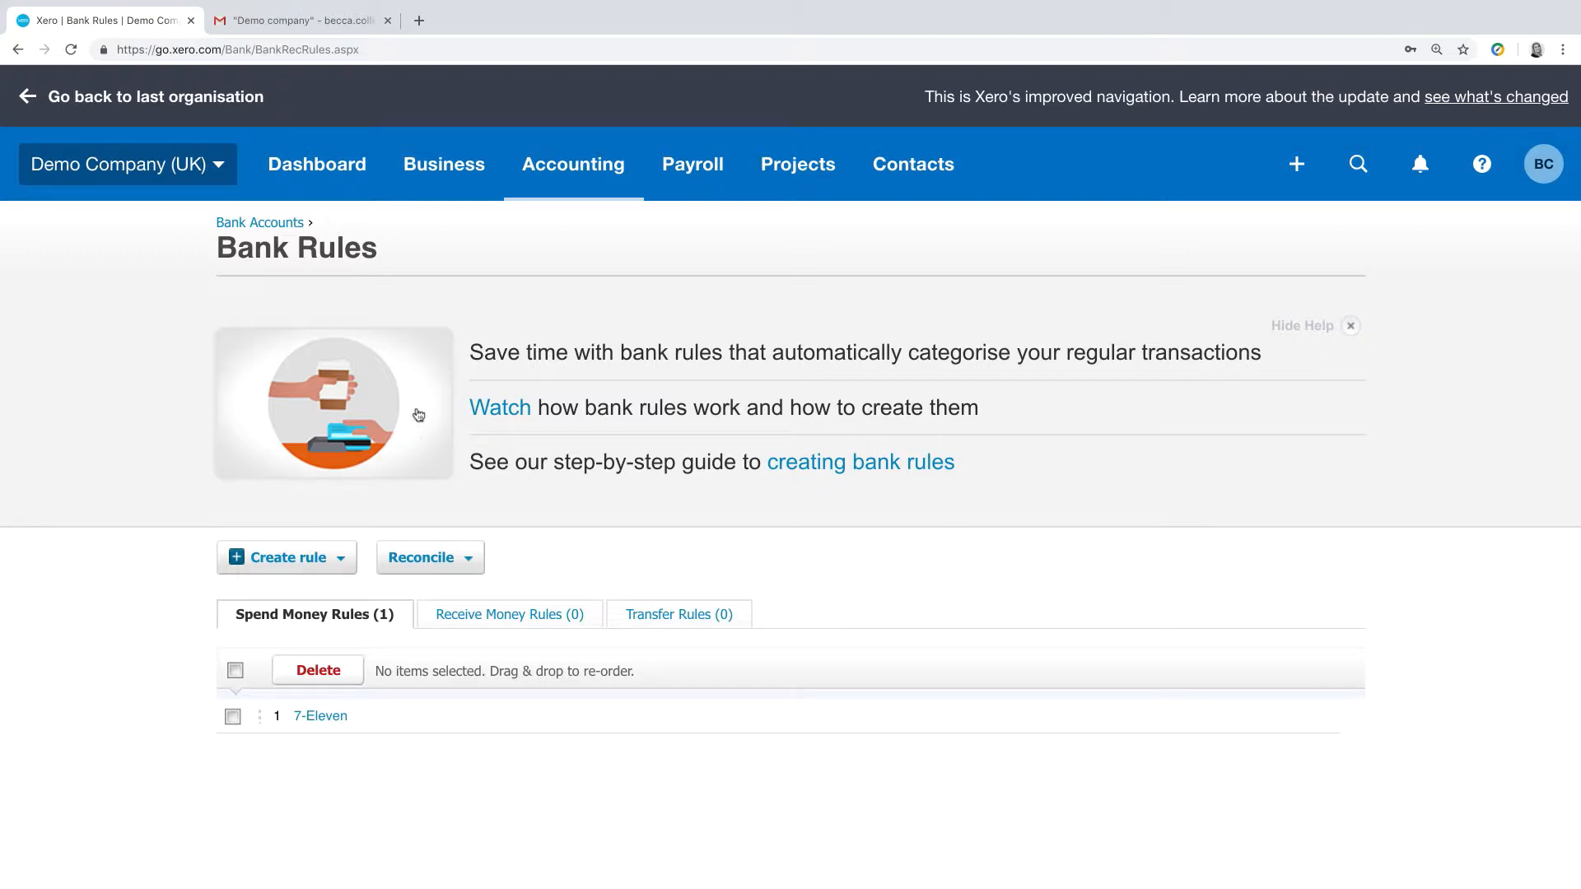
Return to the Business Bank Account reconciliation and reconcile the 15.50 7-Eleven payment using its bank rule
left_click(277, 226)
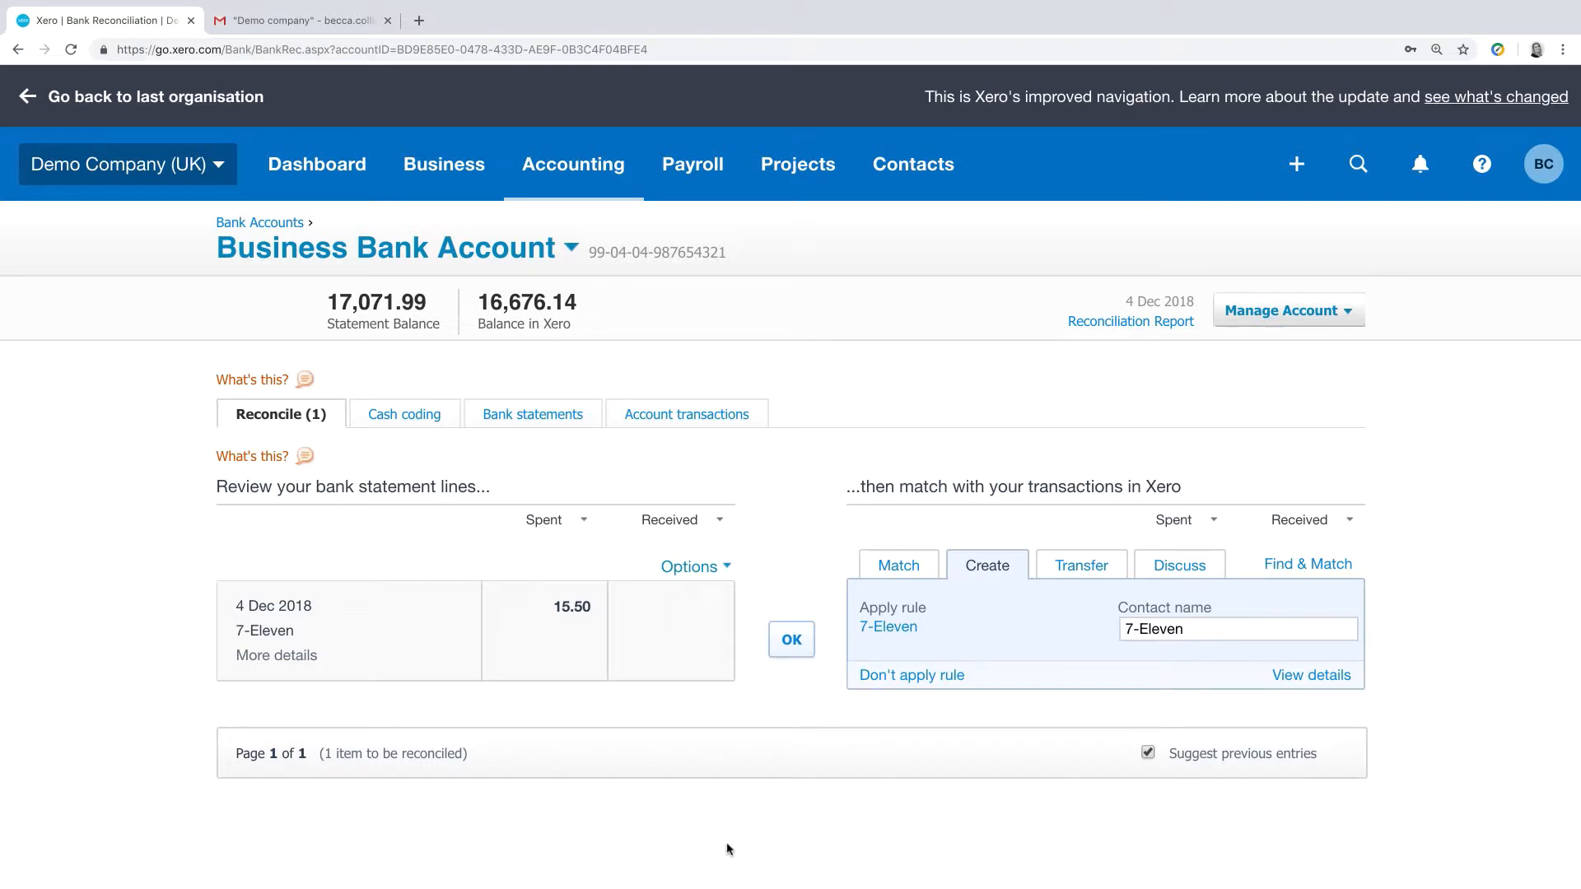
left_click(792, 641)
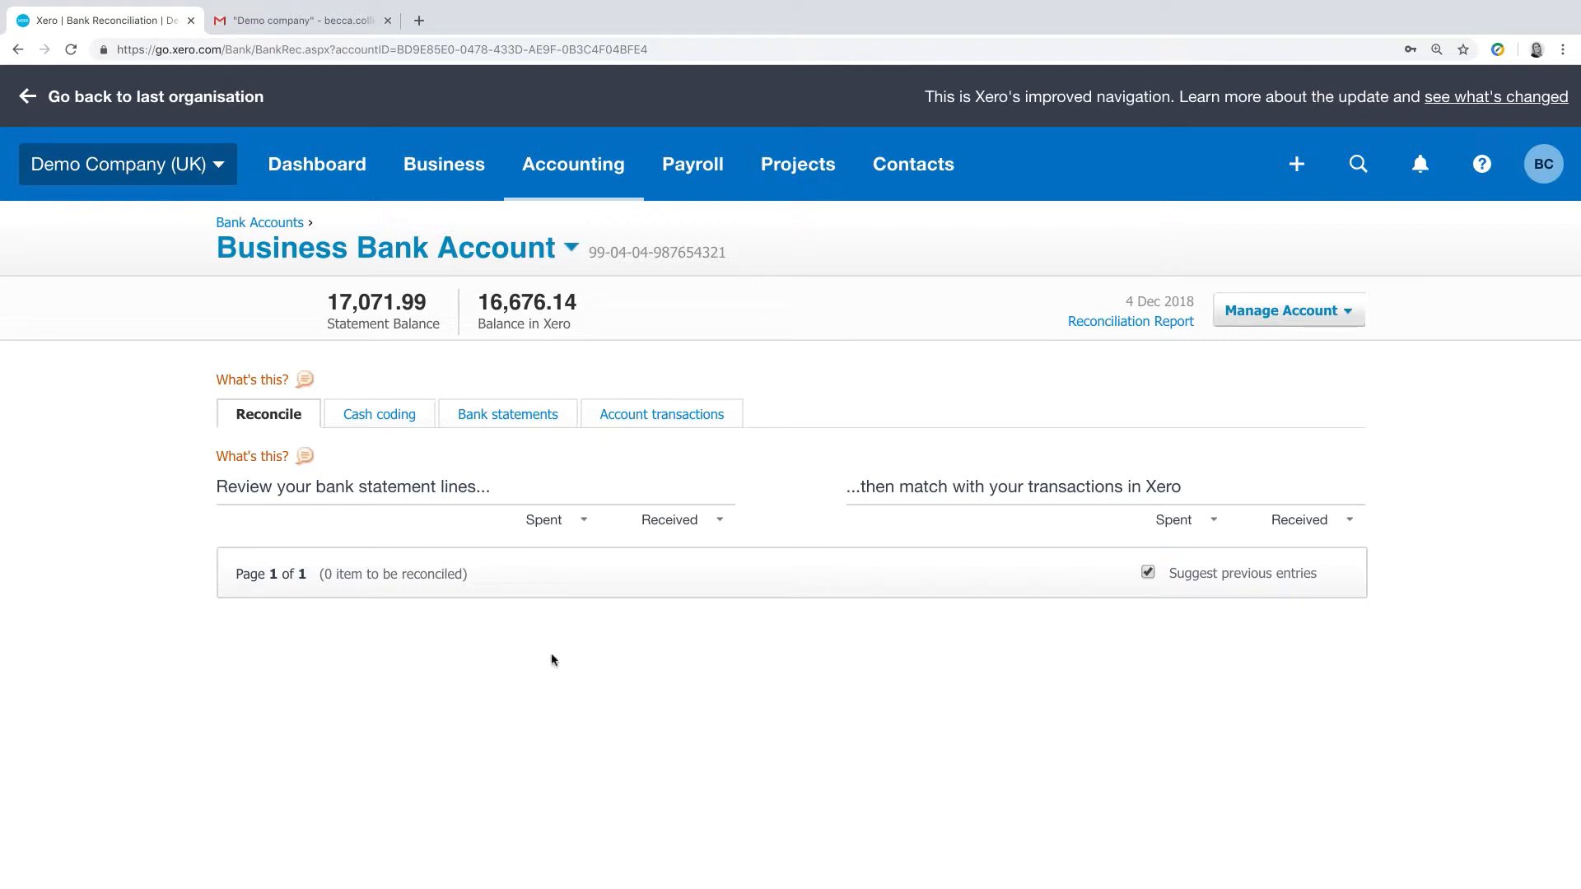
Go to the Sales overview, list the accepted quotes and open the customer's 720.00 quote
left_click(445, 165)
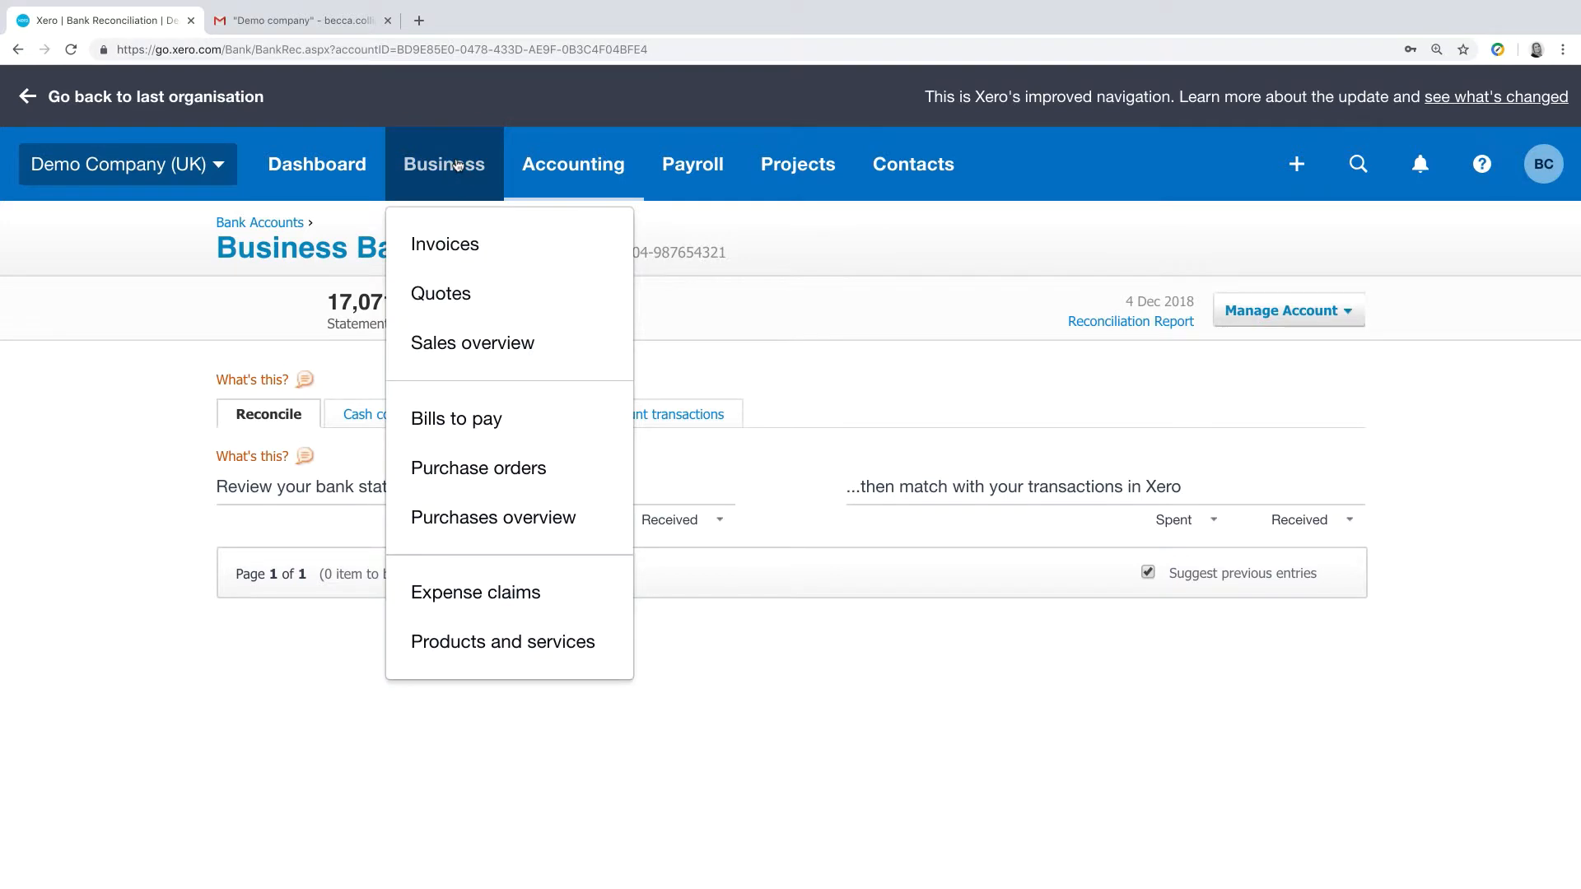
left_click(469, 343)
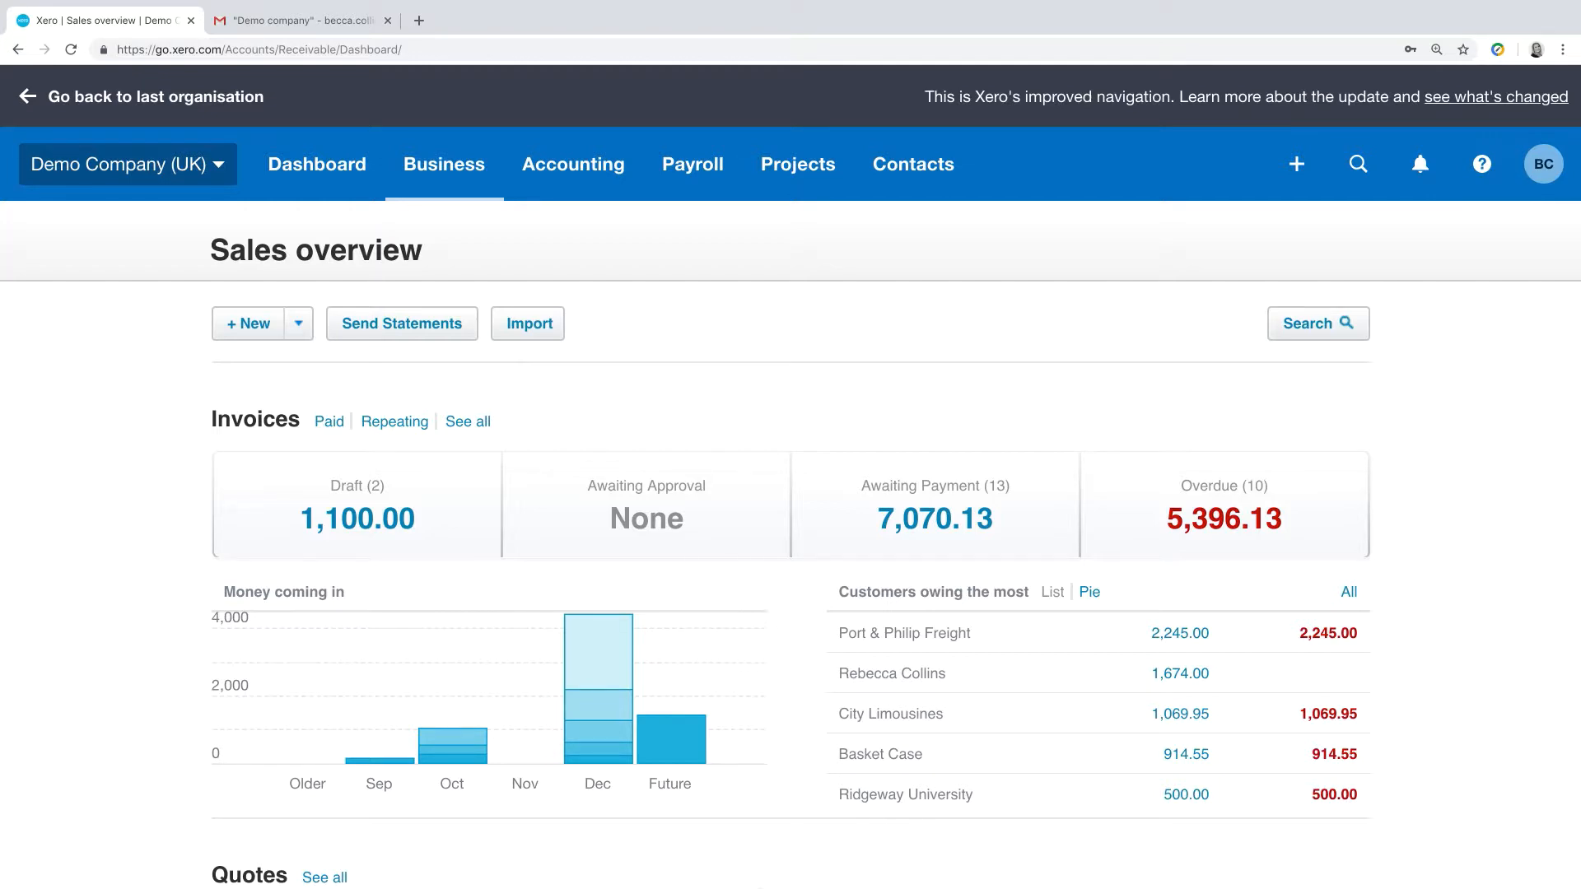
scroll(797, 803, "down", 4)
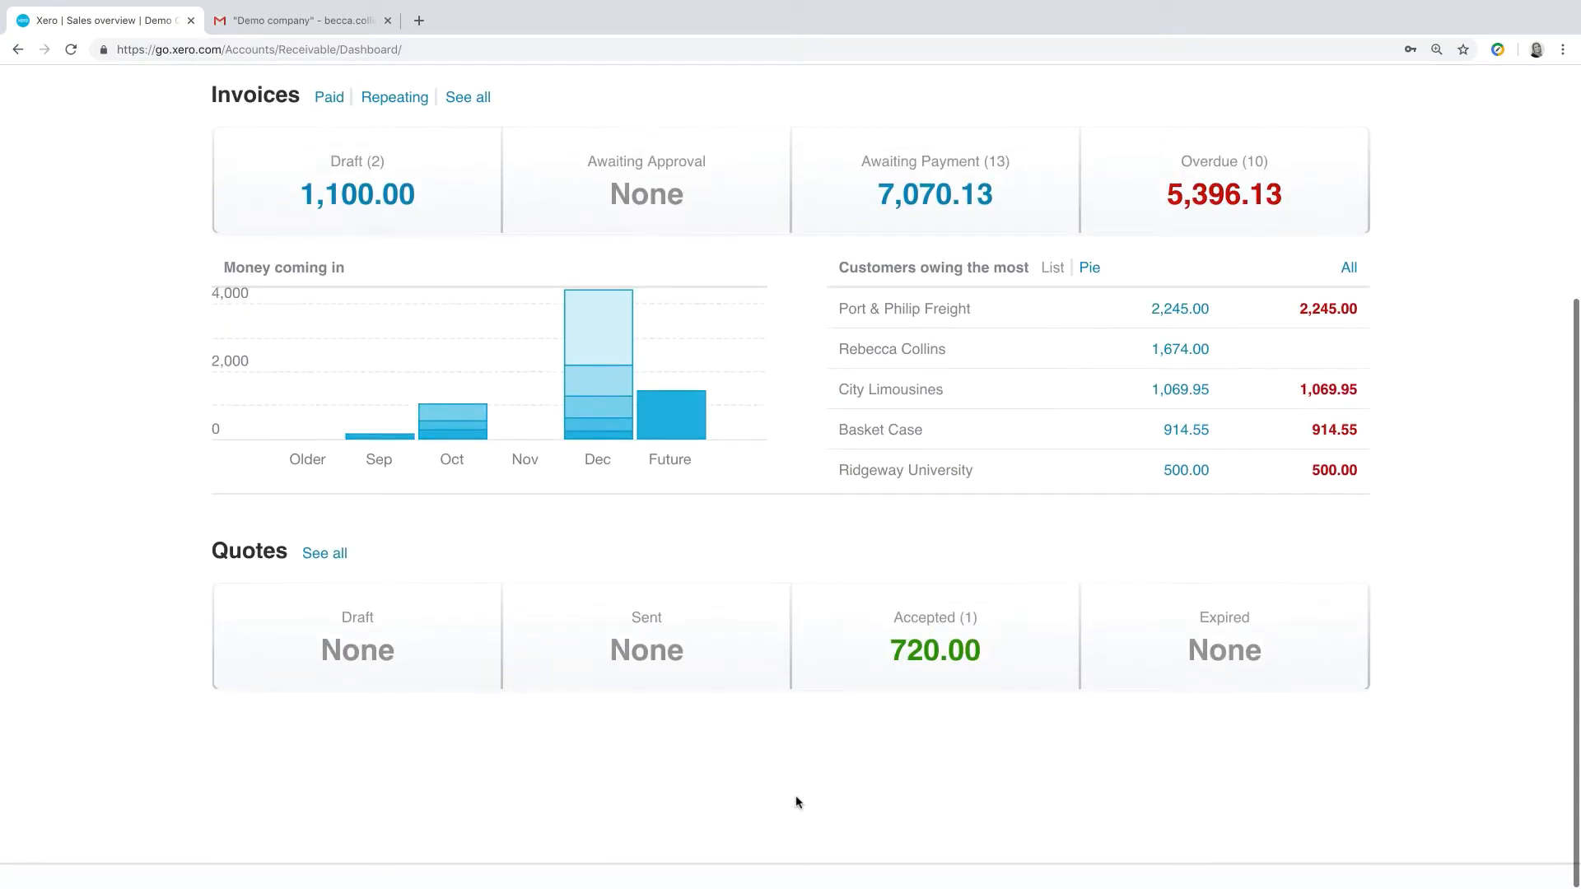
left_click(916, 663)
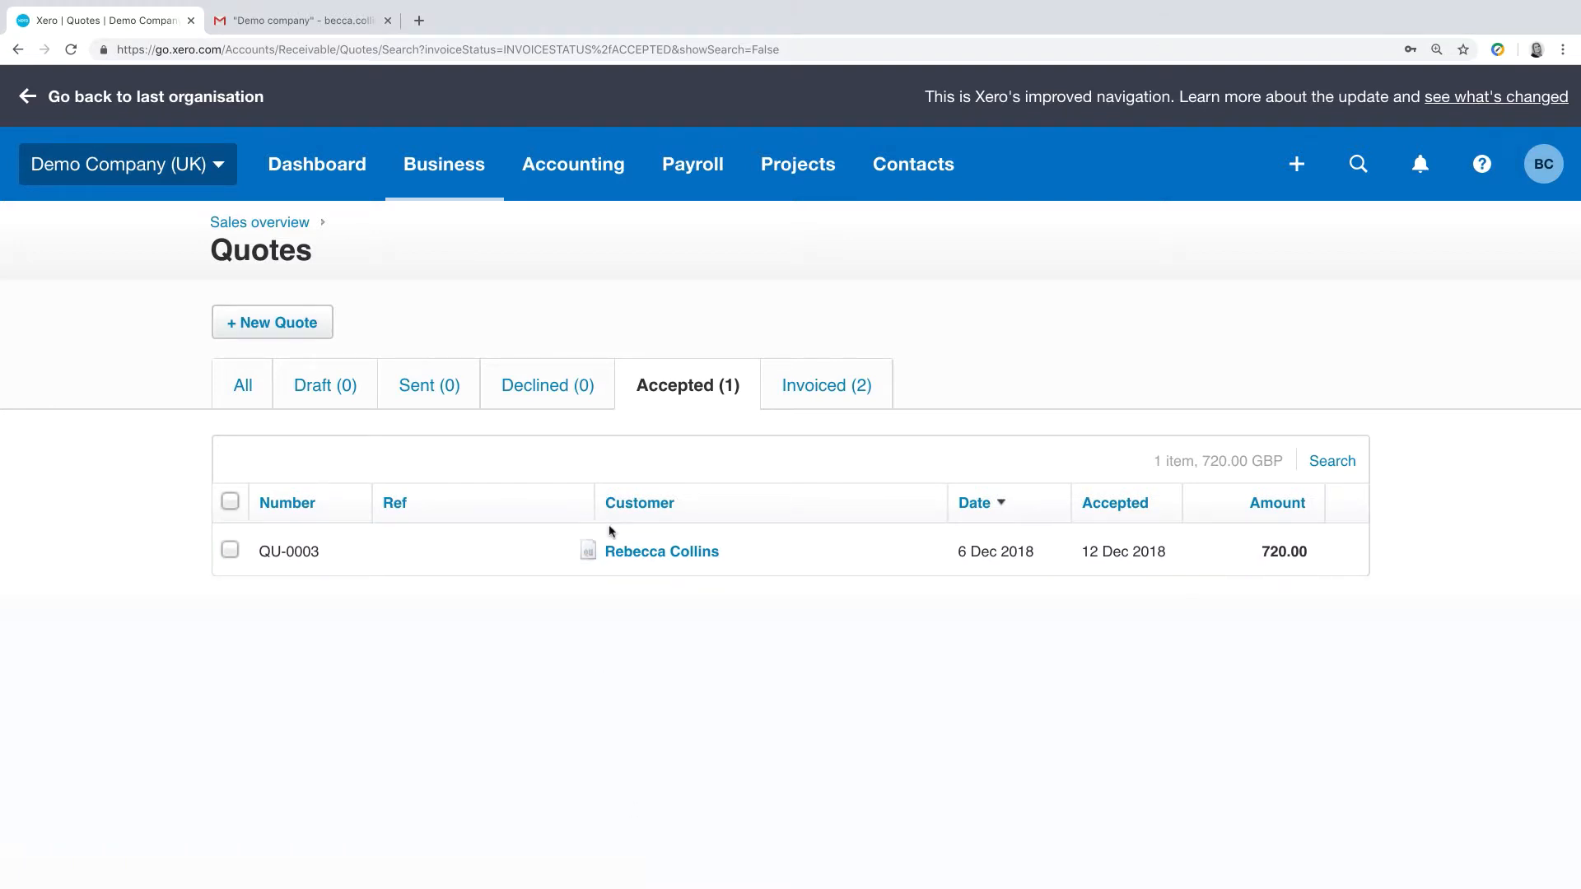
left_click(688, 559)
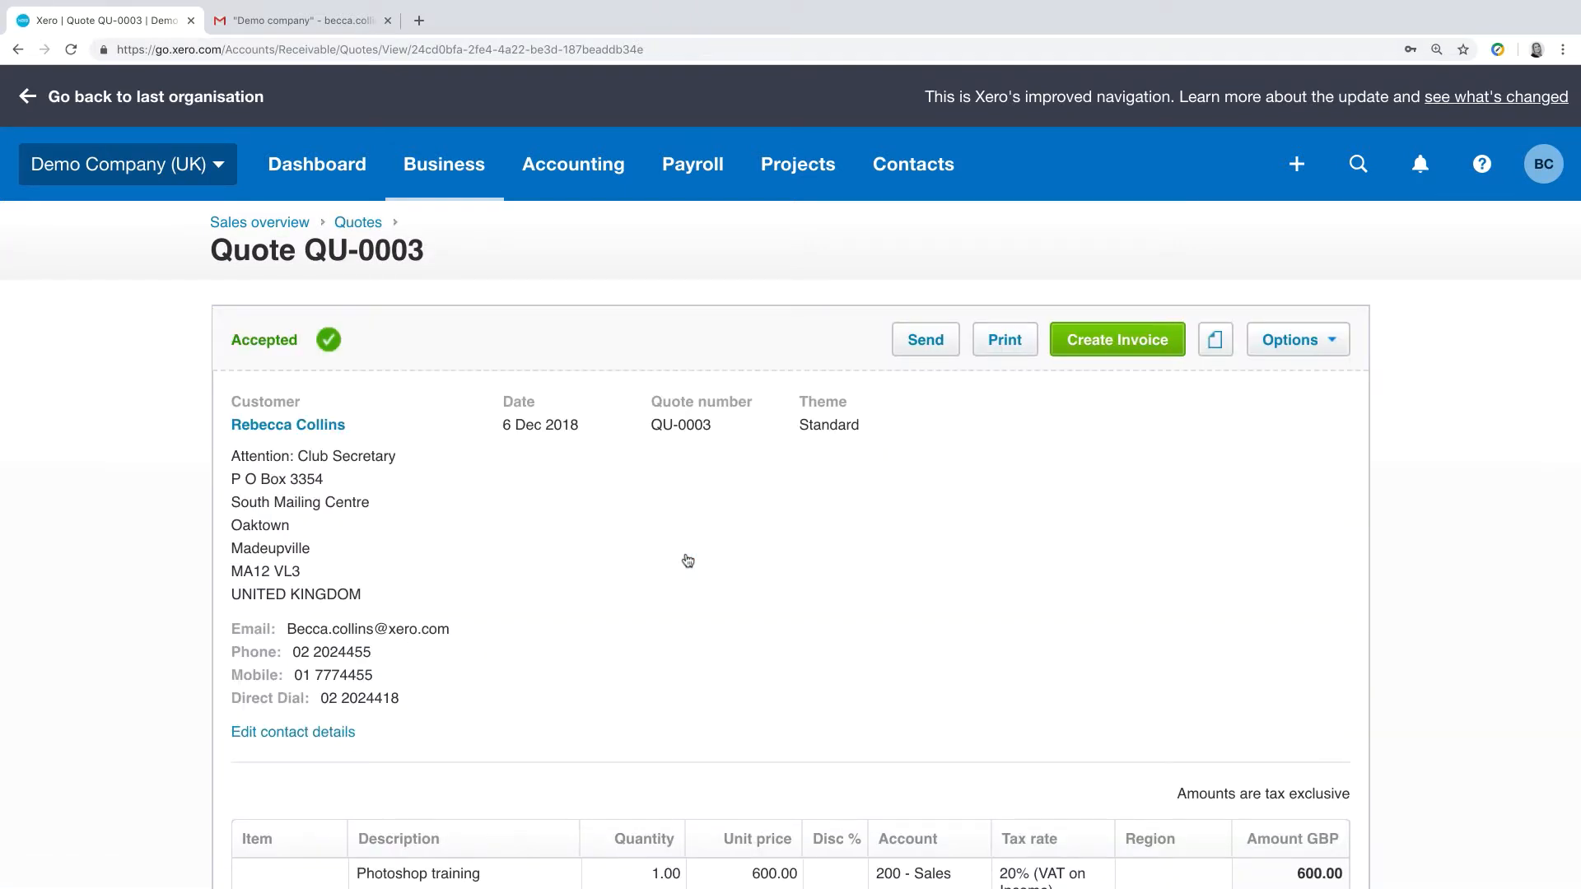
Create an invoice from the accepted quote, marking the quote as invoiced, and start editing the invoice's due date
left_click(1124, 352)
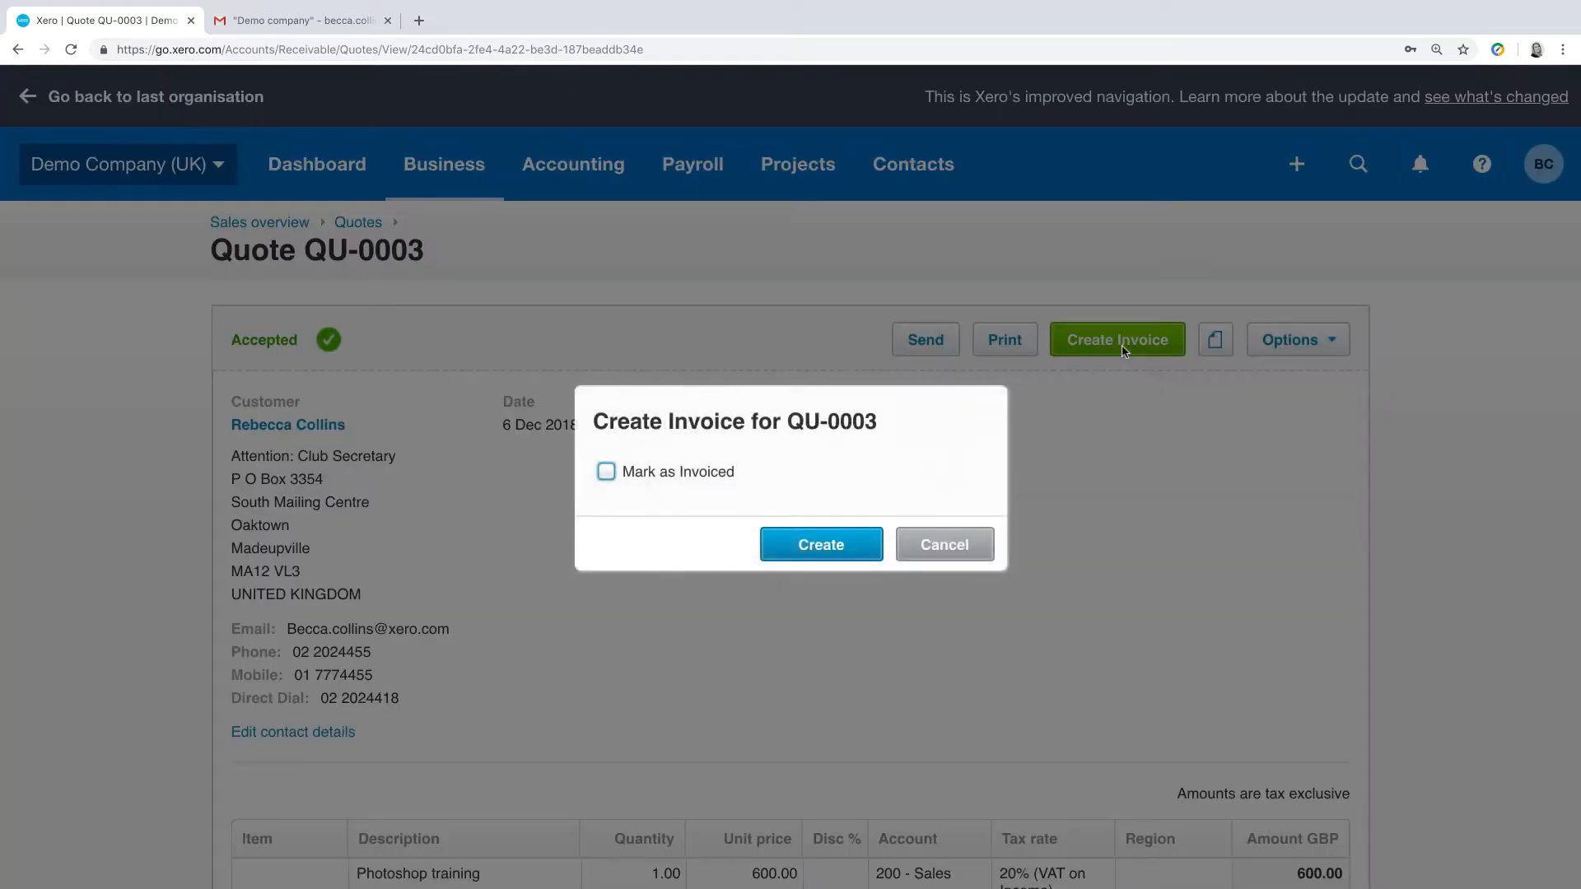
left_click(606, 471)
left_click(821, 548)
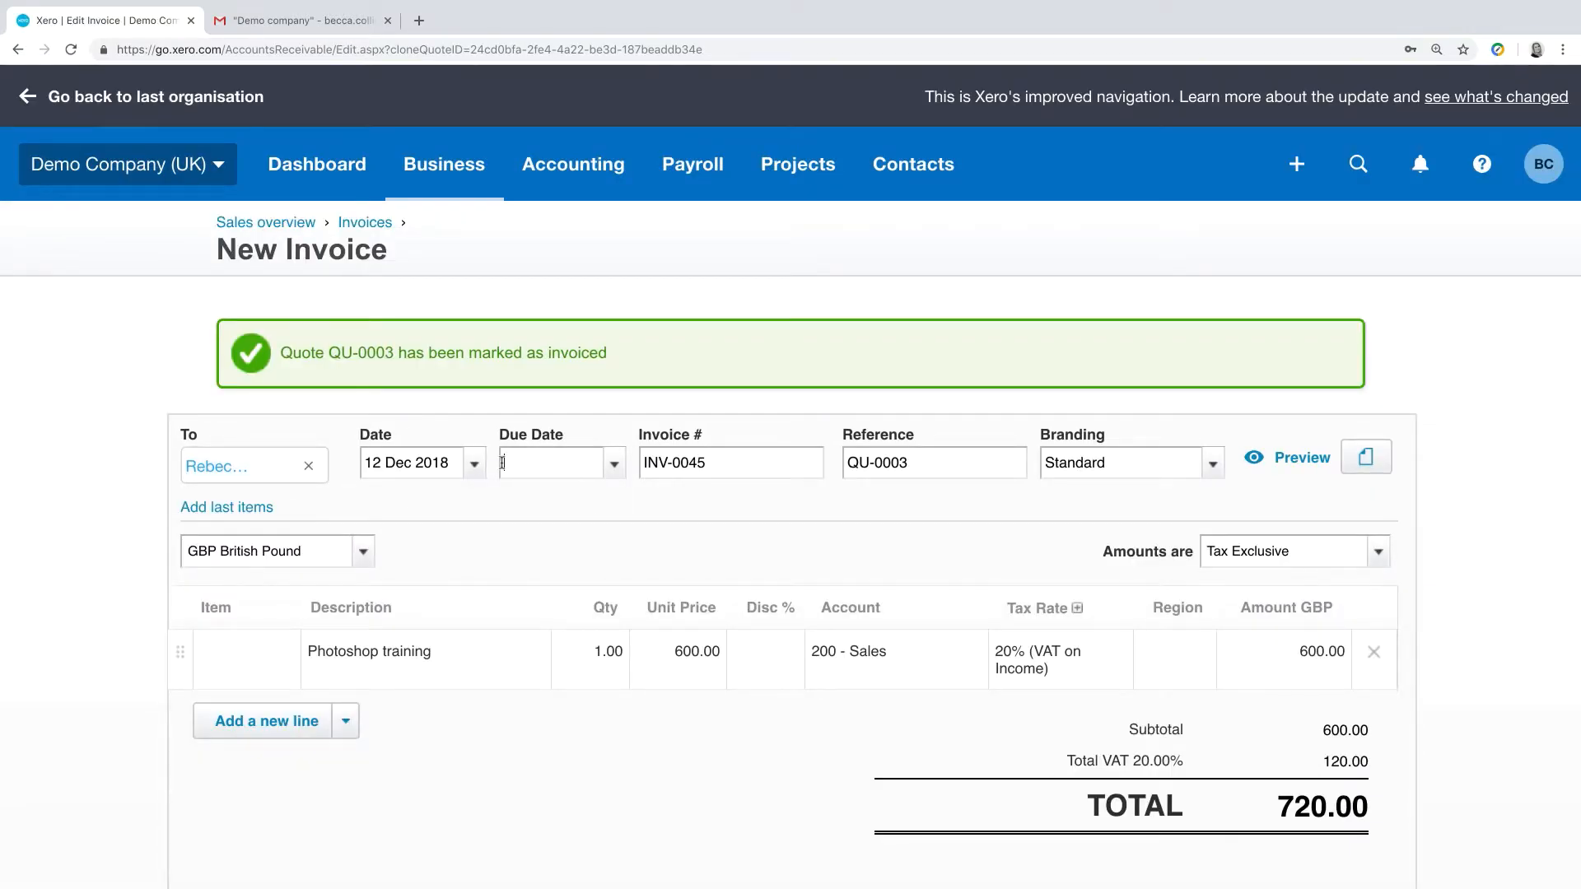
left_click(502, 463)
type("+30")
key("BackSpace")
key("BackSpace")
key("BackSpace")
type("+1w")
key("BackSpace")
key("BackSpace")
key("BackSpace")
Set the invoice's due date to one month ahead with +1m and approve the invoice
type("+")
type("1m")
key("Tab")
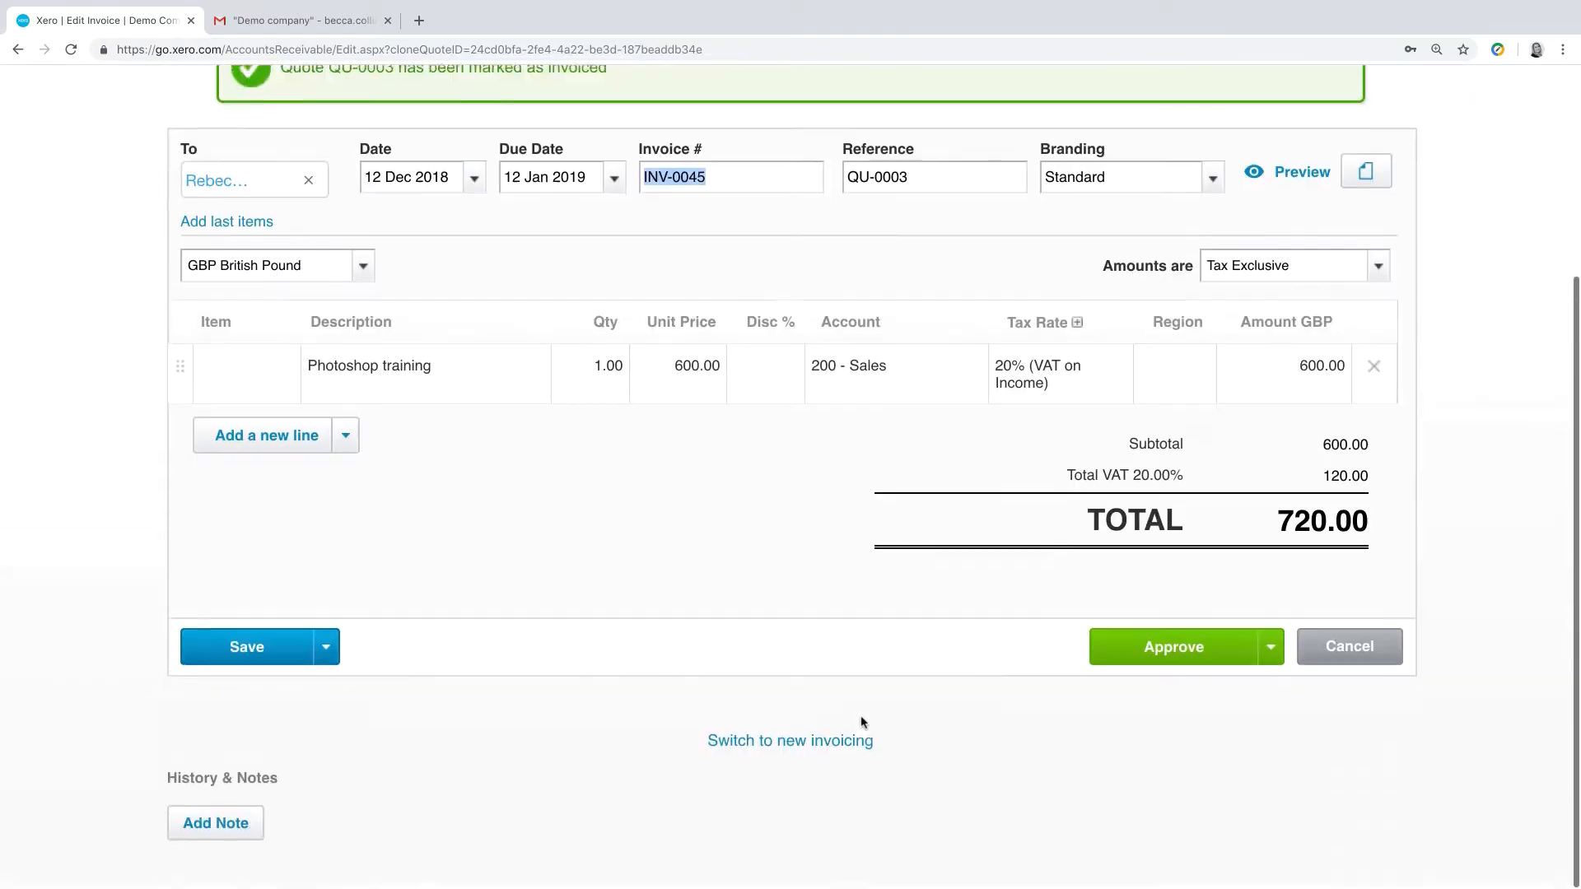
scroll(857, 718, "down", 3)
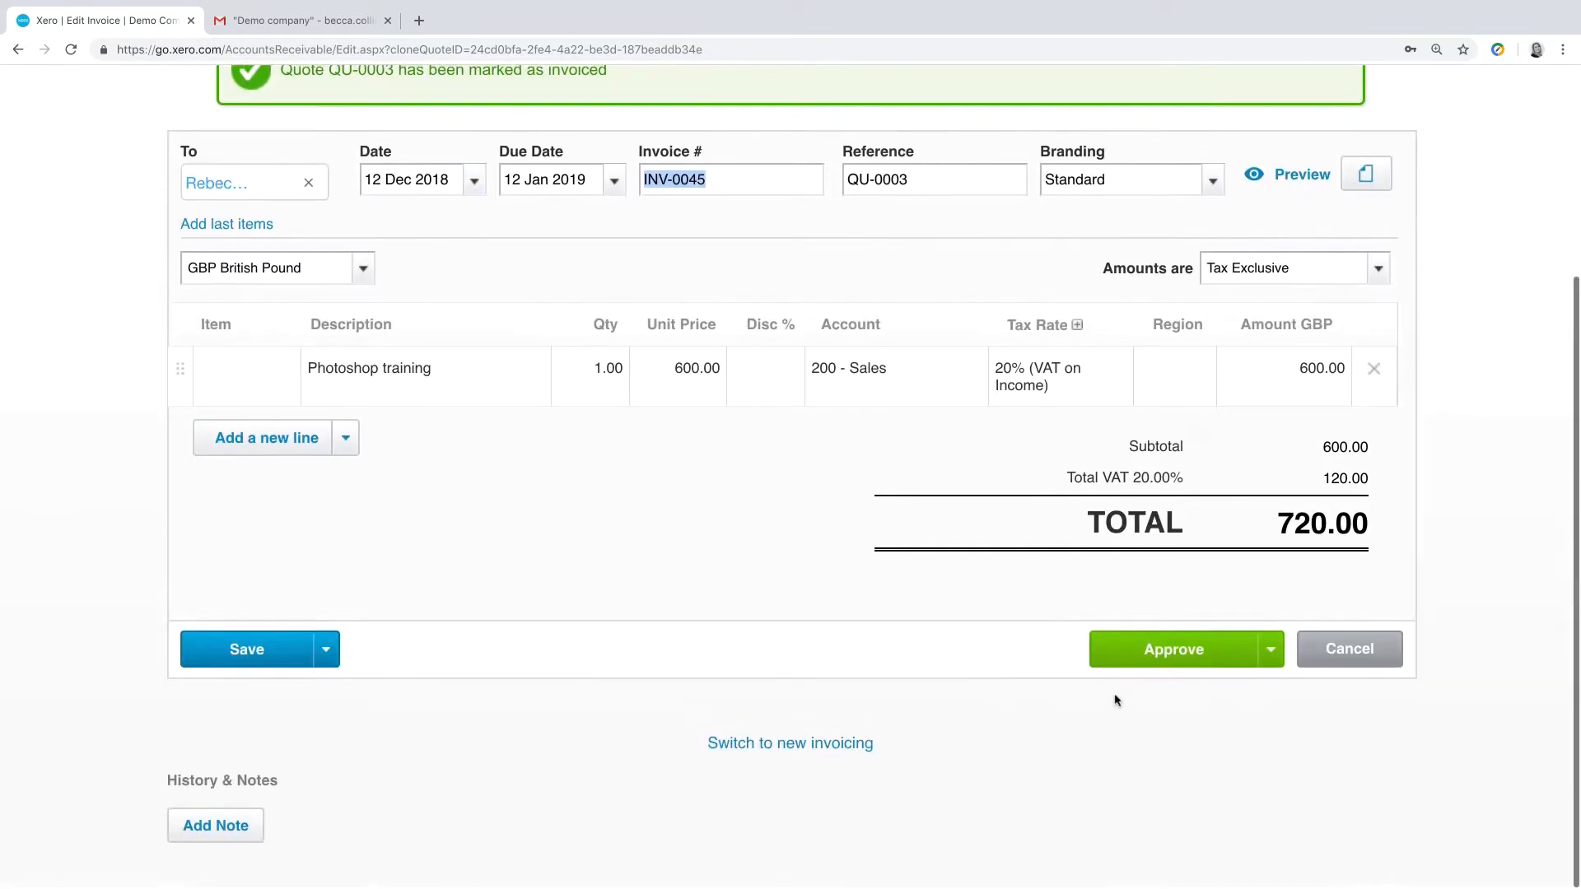
left_click(1167, 657)
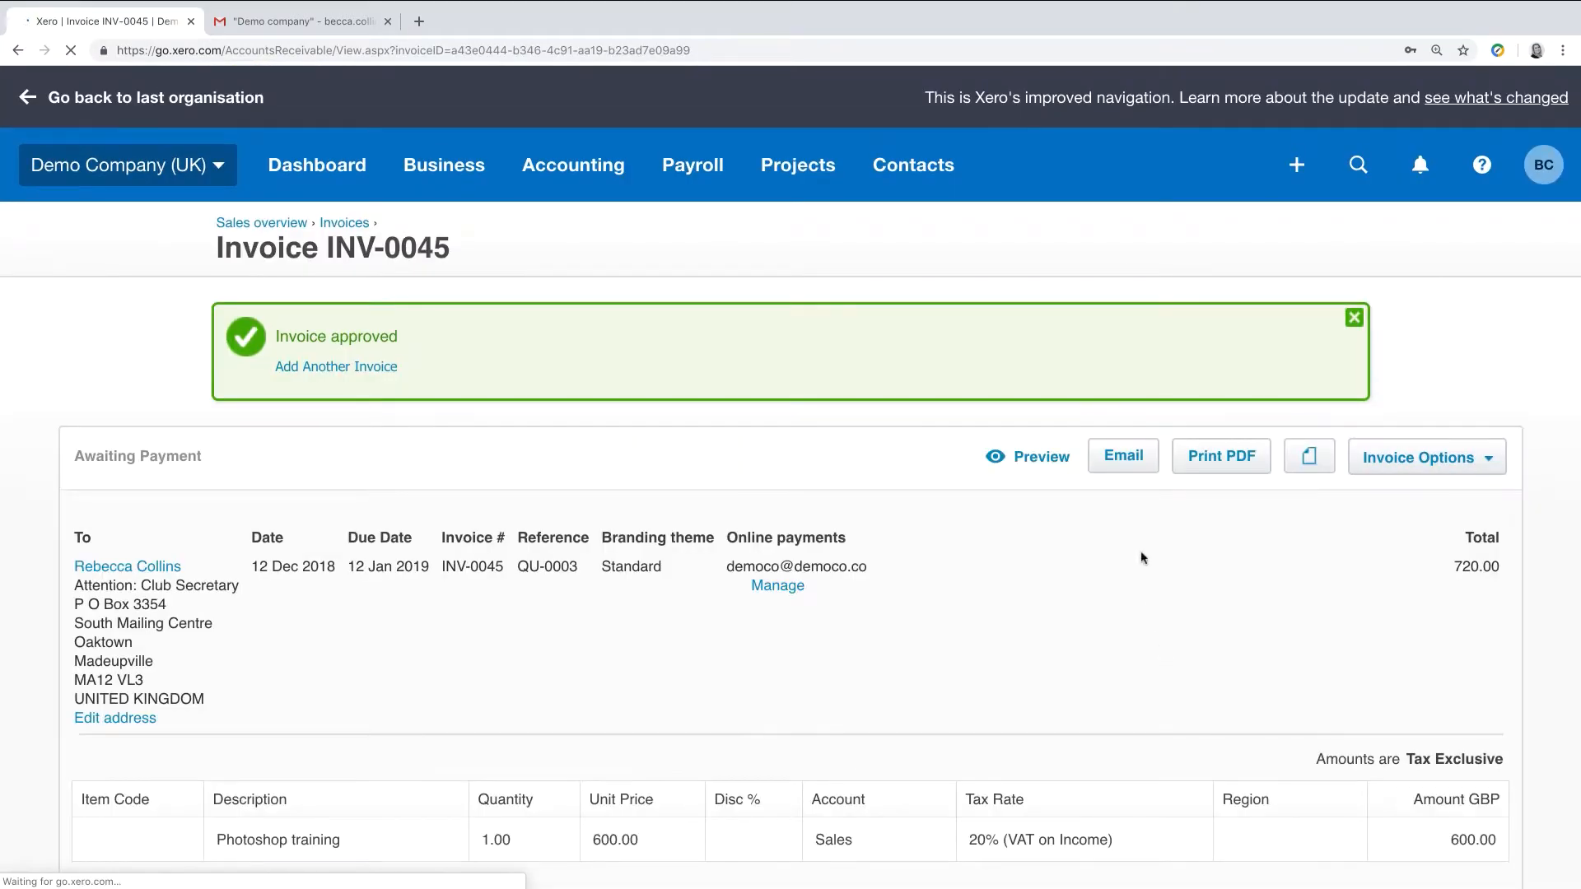
Email the approved invoice to the customer with the Sales Invoice: Basic template, marking it as sent
left_click(1116, 461)
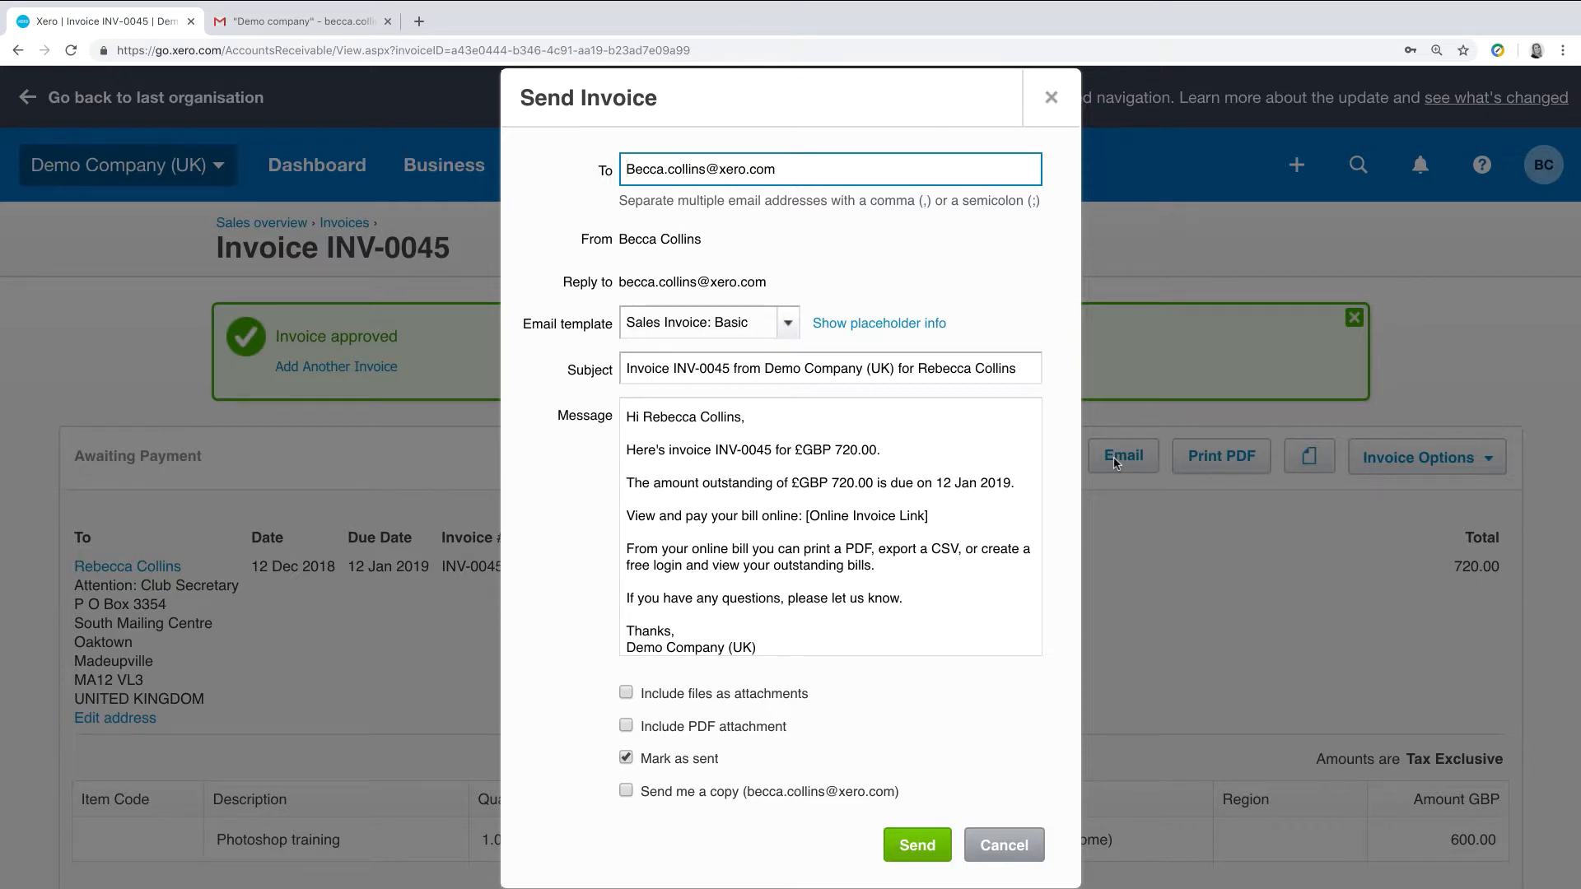
left_click(909, 853)
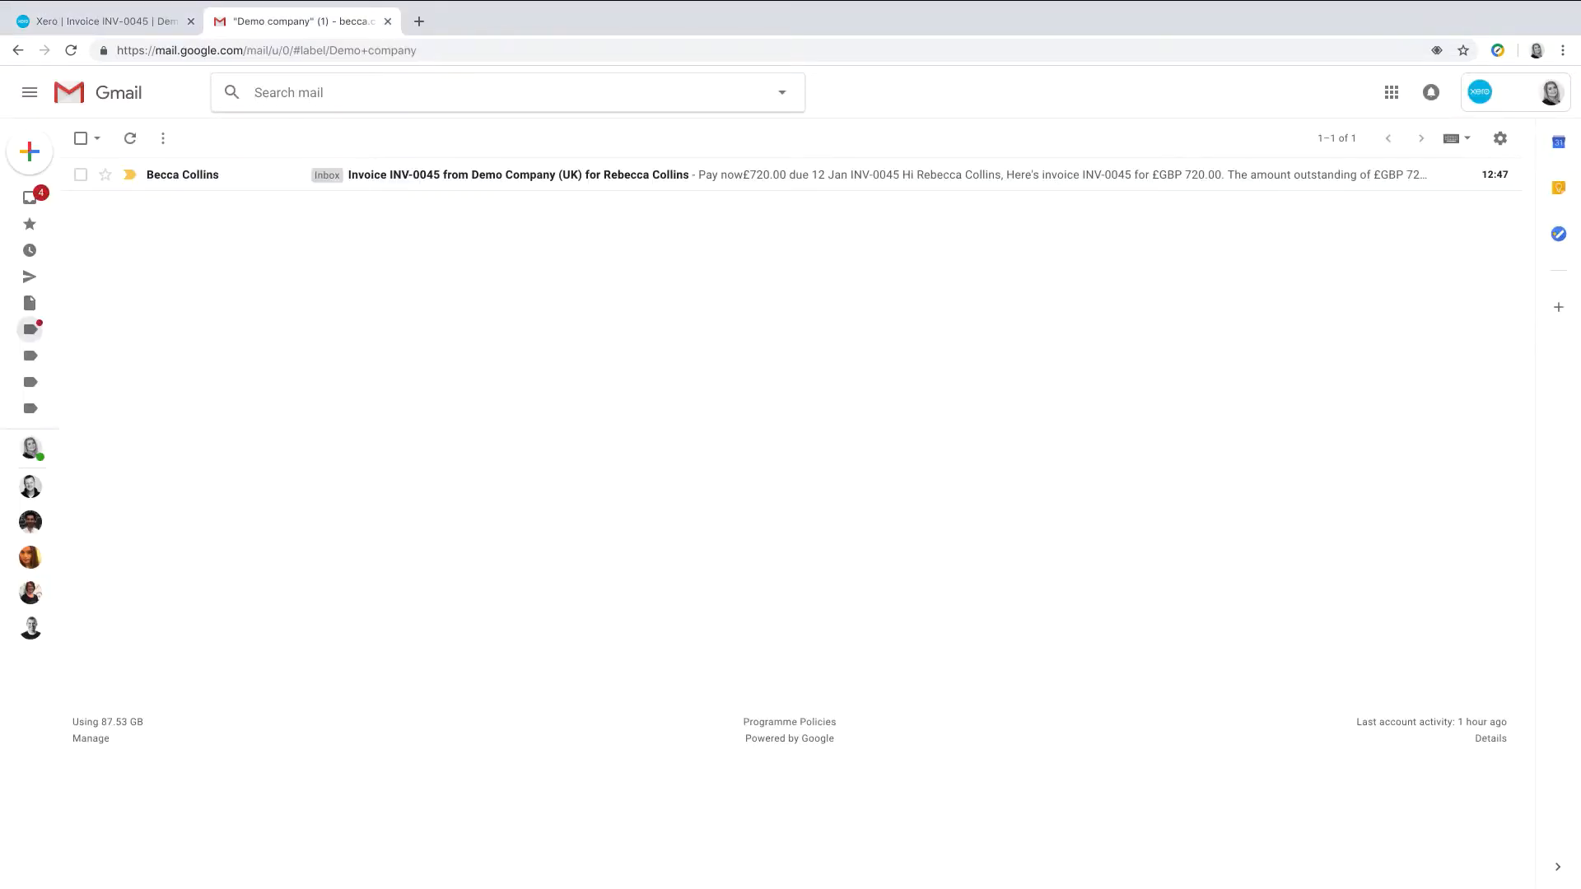
Switch to Gmail, open the received invoice email and follow its link to the online bill
left_click(741, 174)
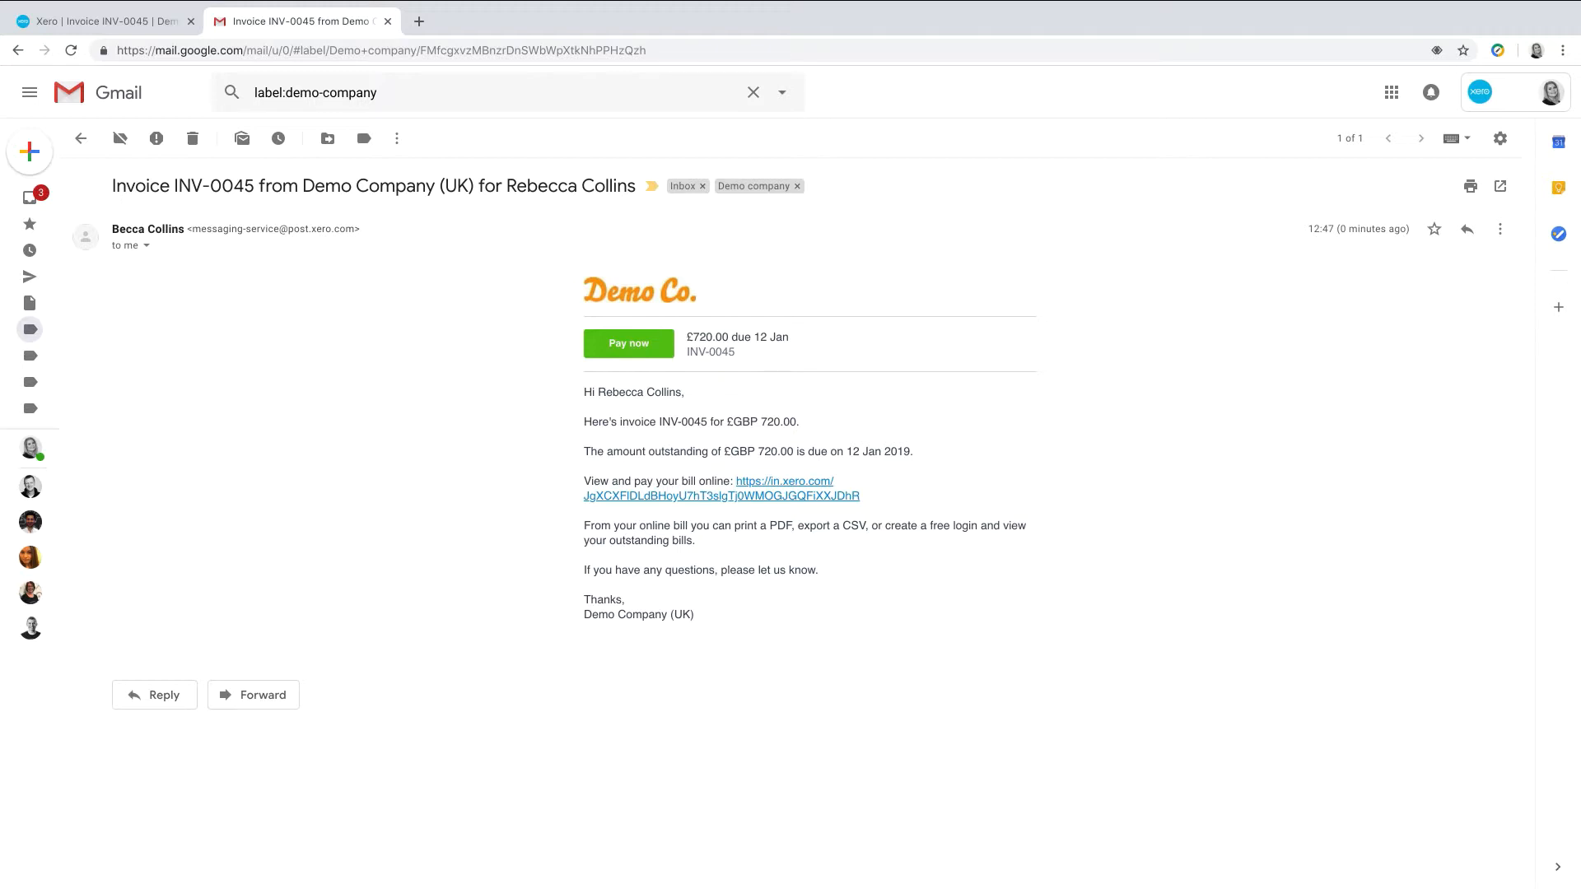
left_click(669, 498)
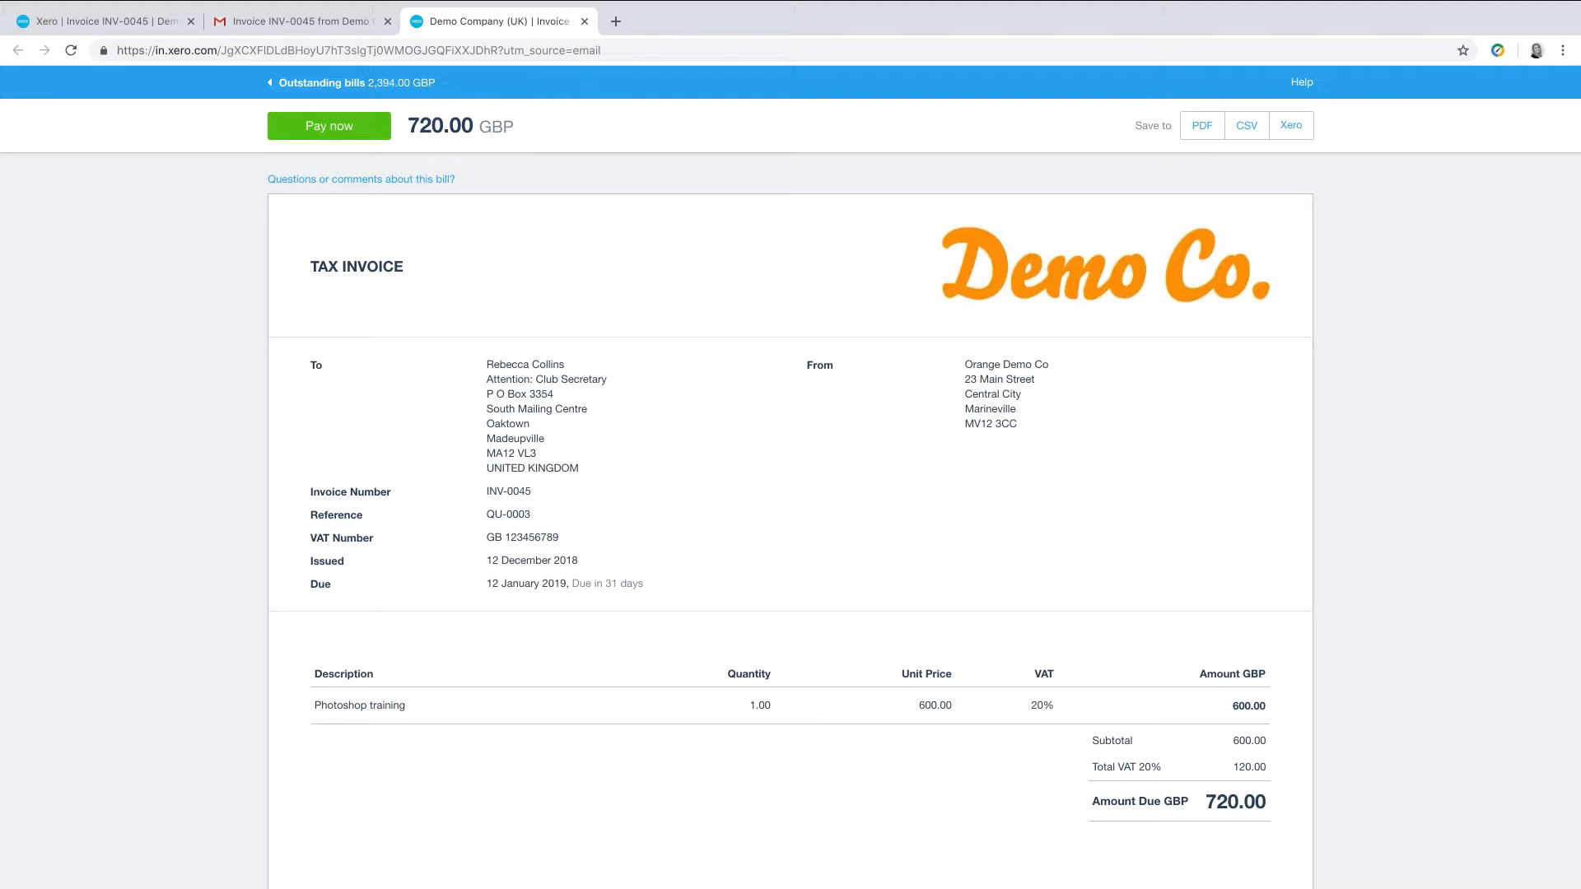
Inspect the online invoice, open its PayPal card checkout page and close it without paying
scroll(378, 155, "up", 5)
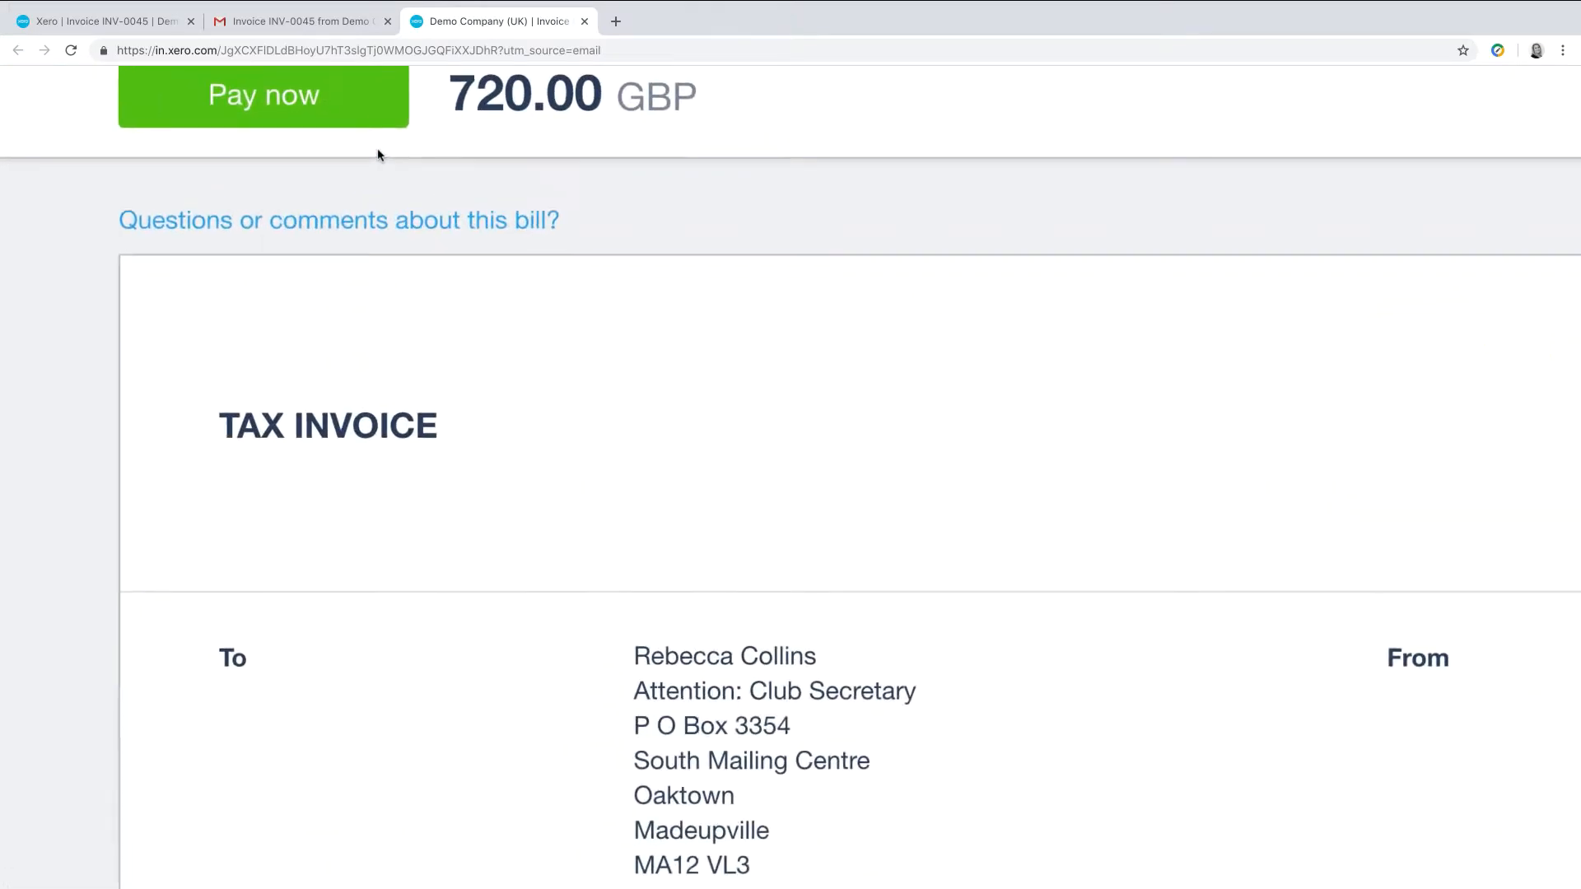
scroll(378, 155, "up", 3)
scroll(377, 155, "left", 2)
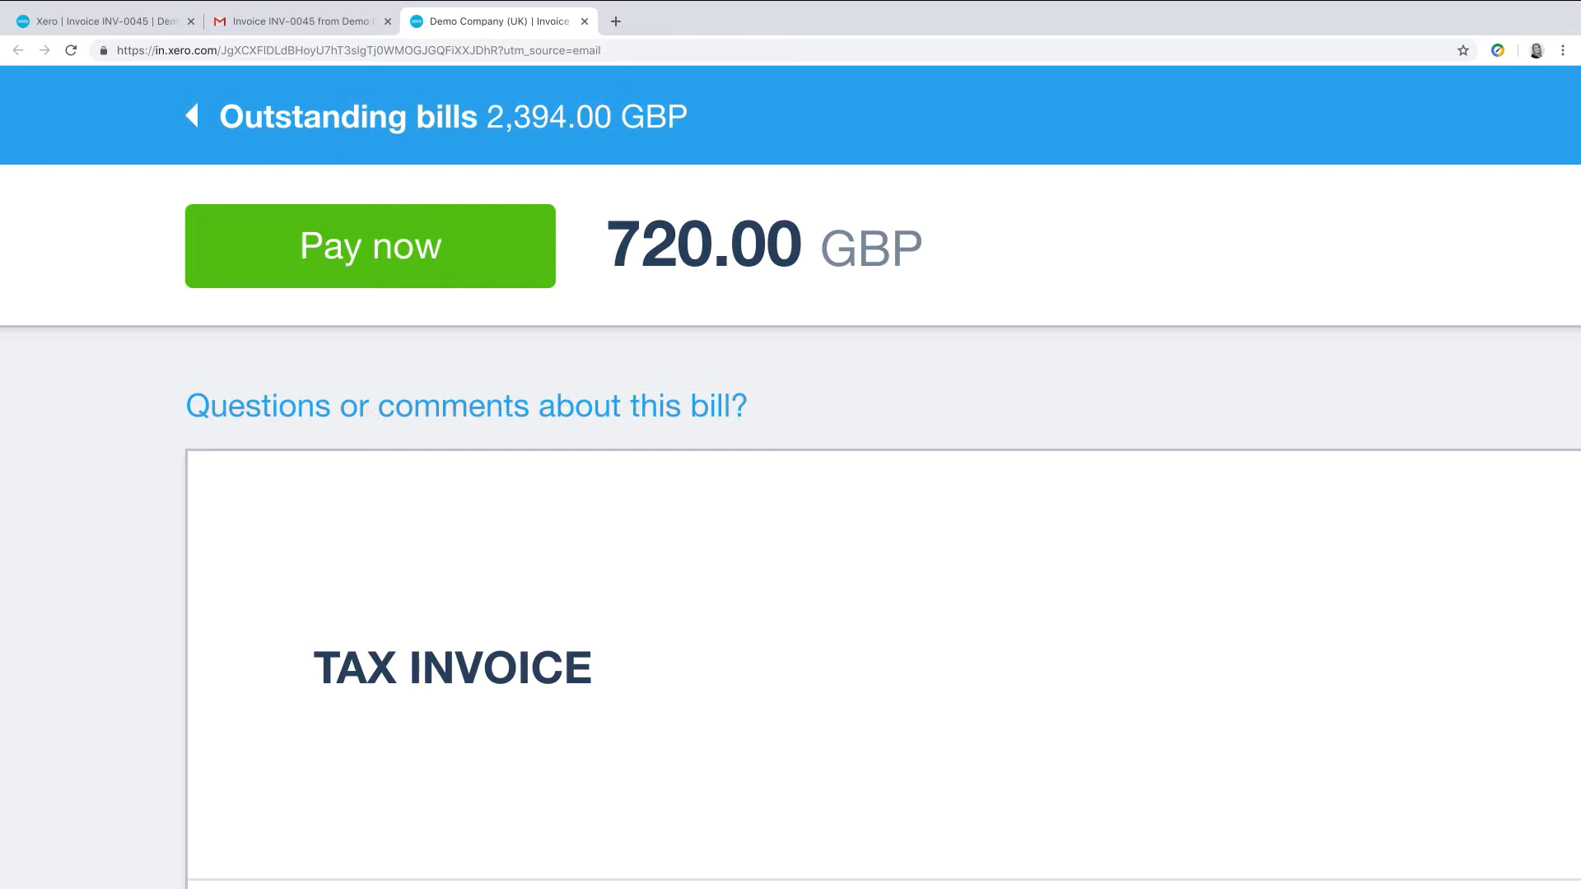
left_click(461, 278)
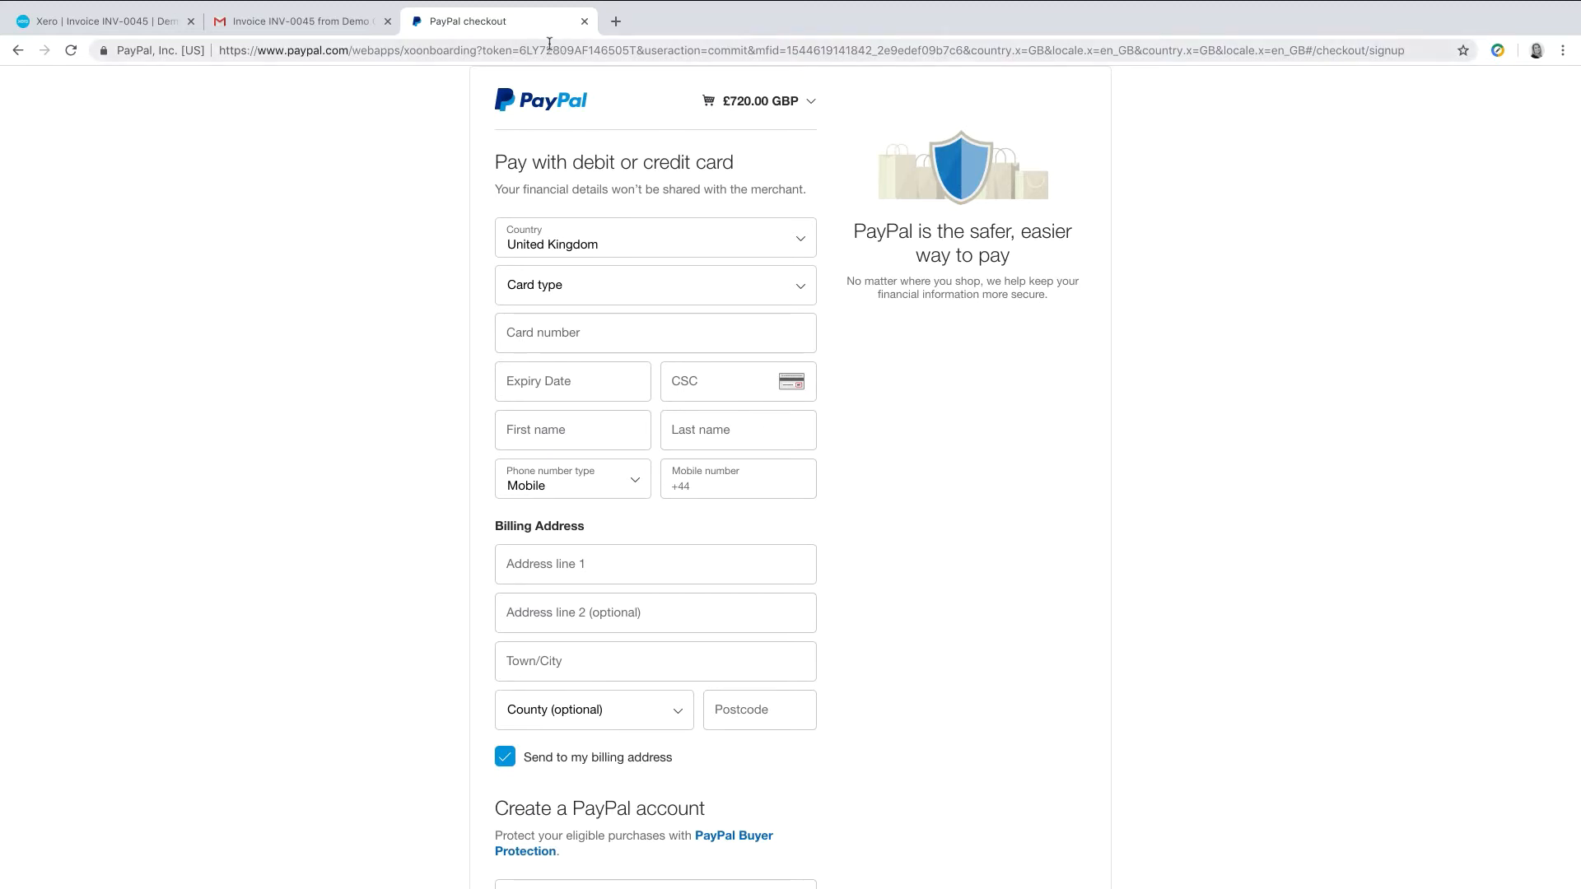
left_click(585, 20)
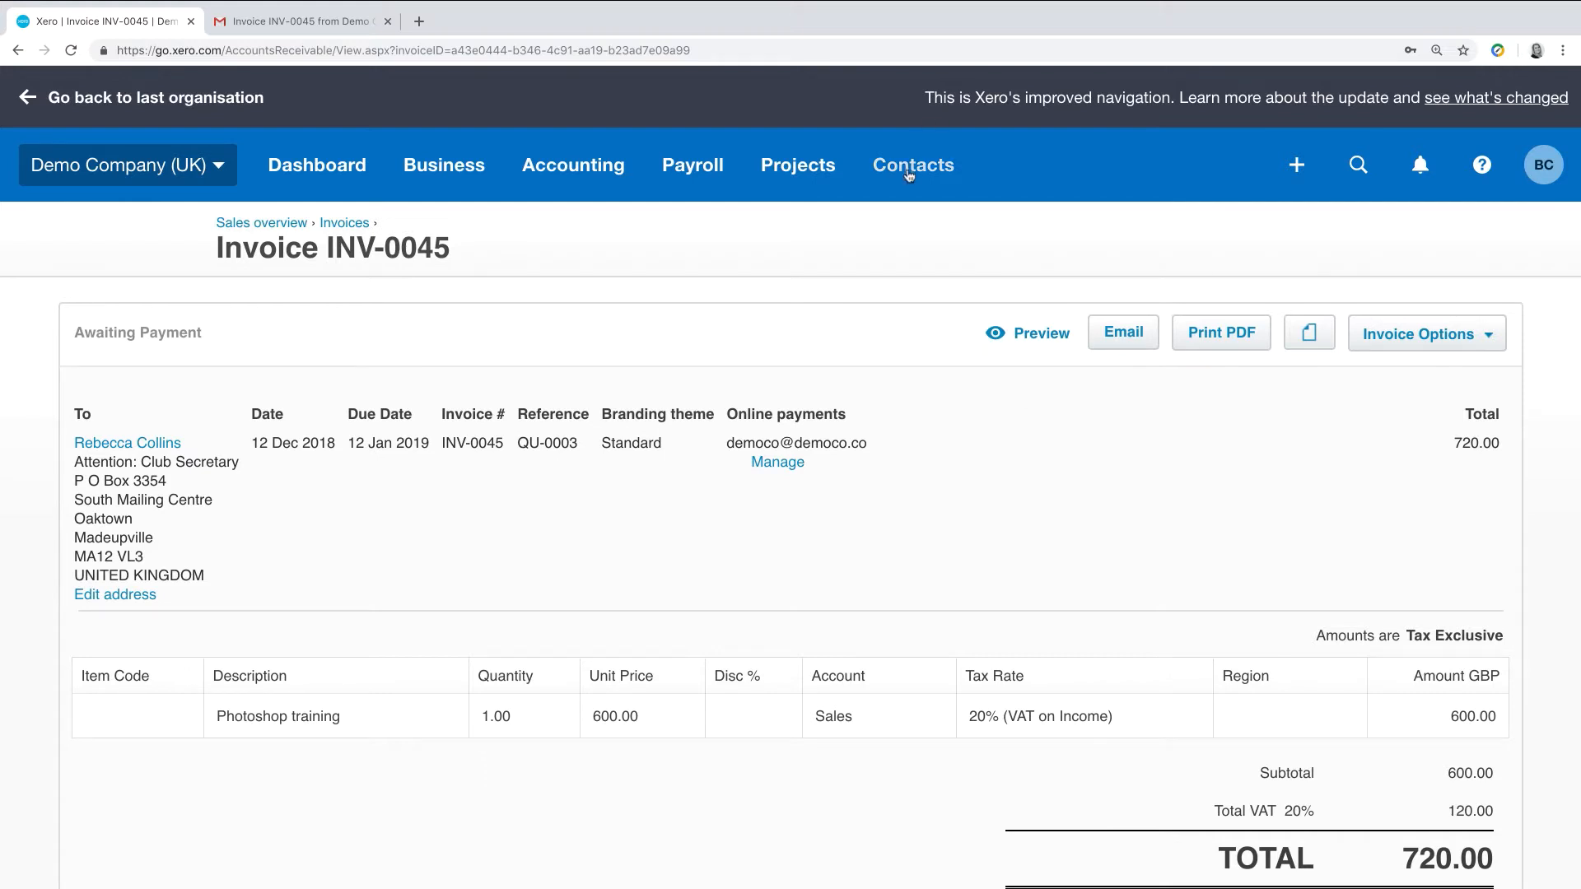
Open the list of all contacts in Xero and examine its contact types, groups and smart lists
left_click(941, 167)
left_click(908, 259)
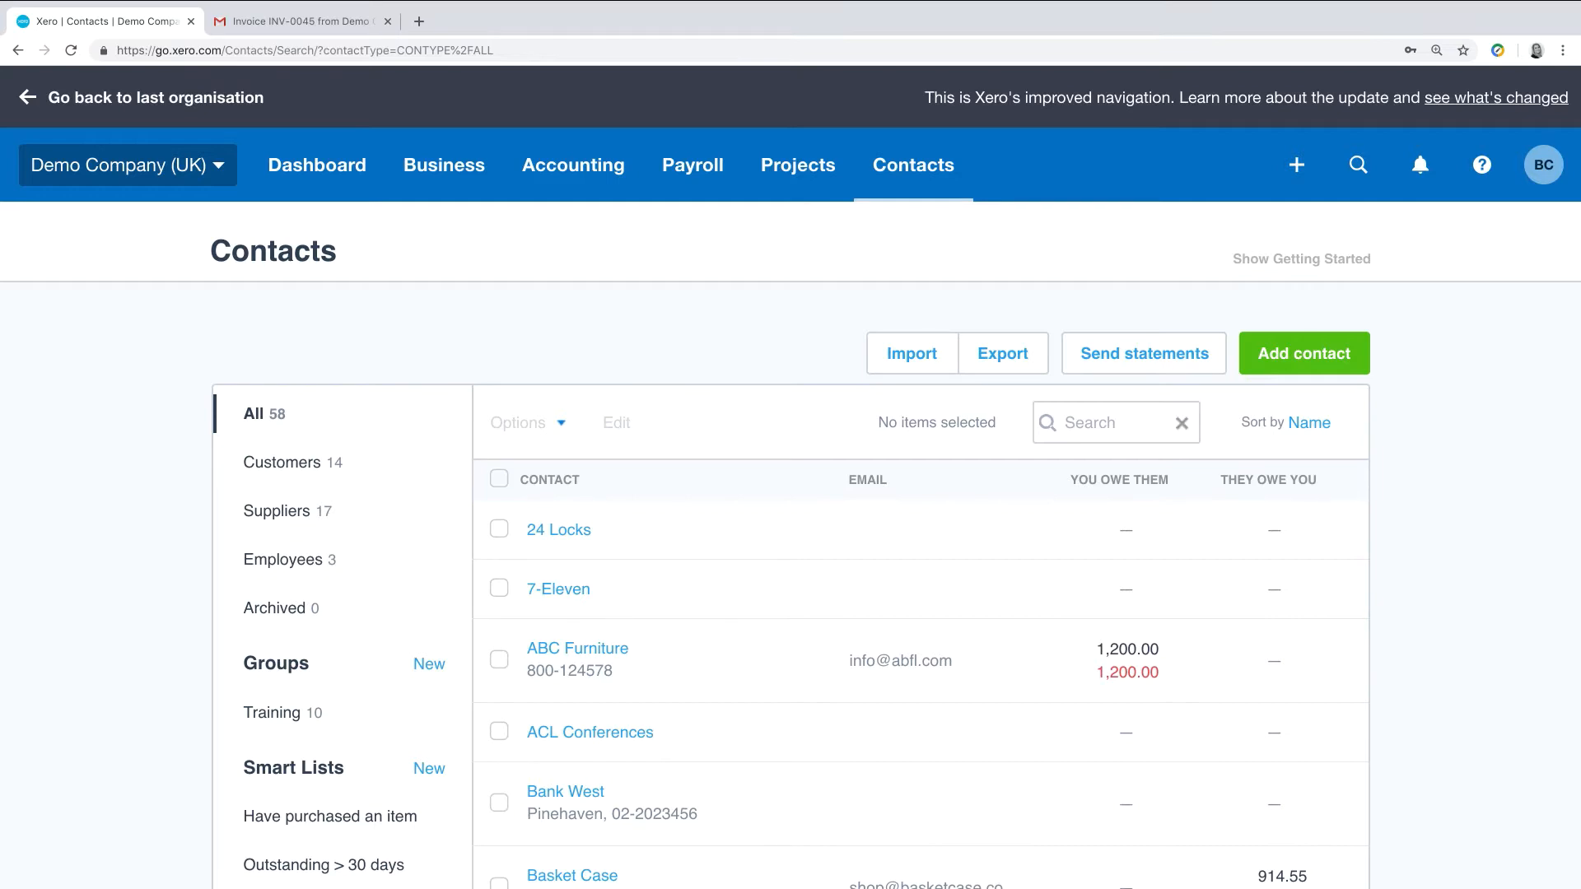
scroll(337, 643, "up", 5)
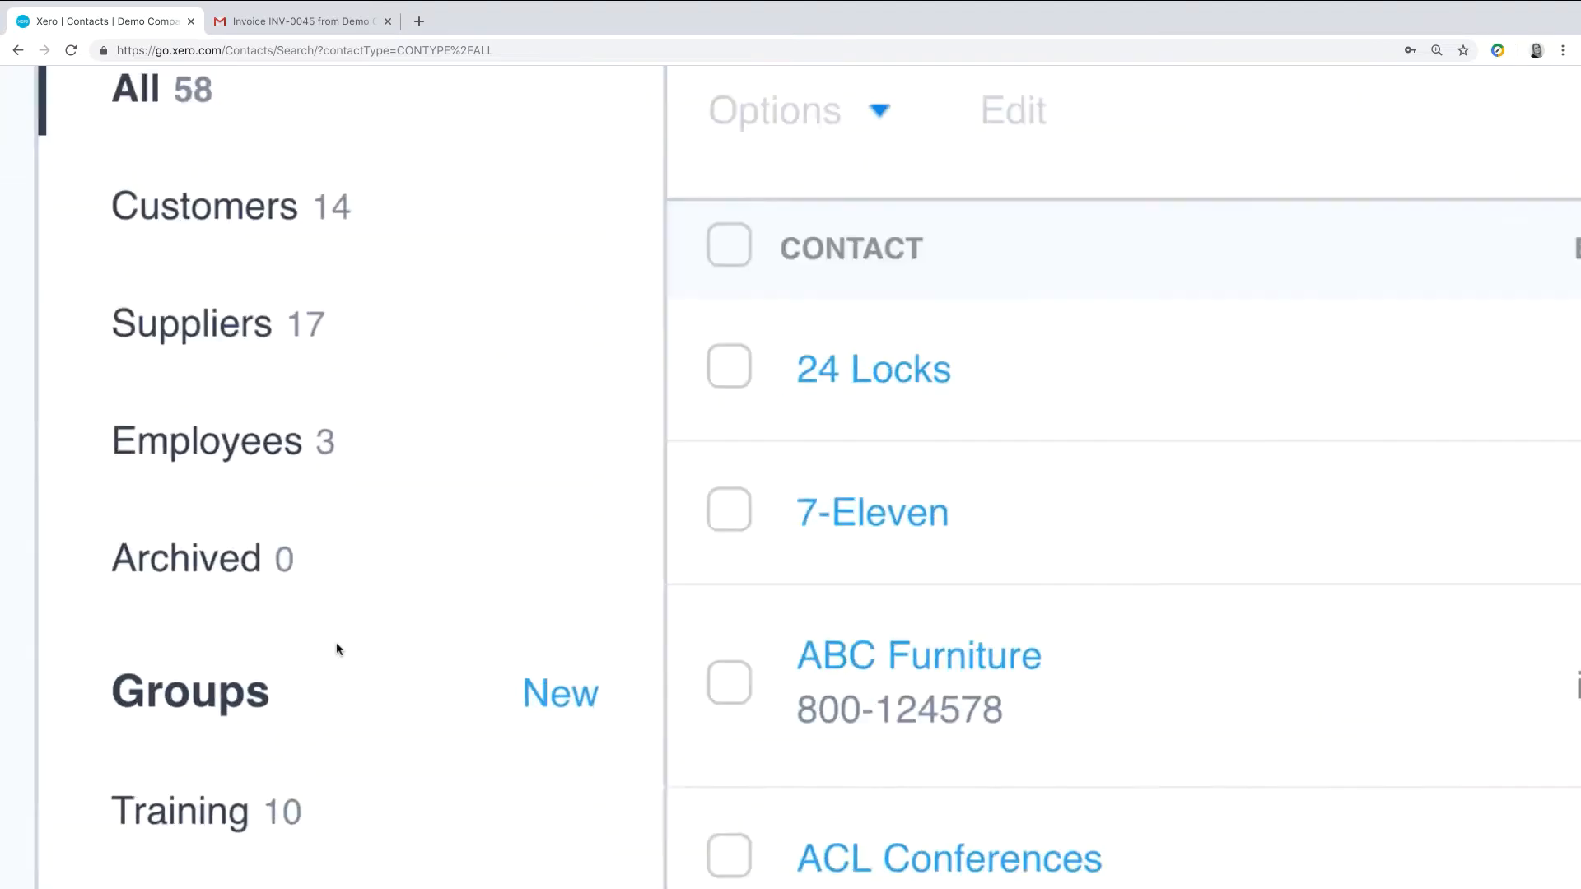
scroll(346, 643, "left", 3)
scroll(352, 639, "down", 3)
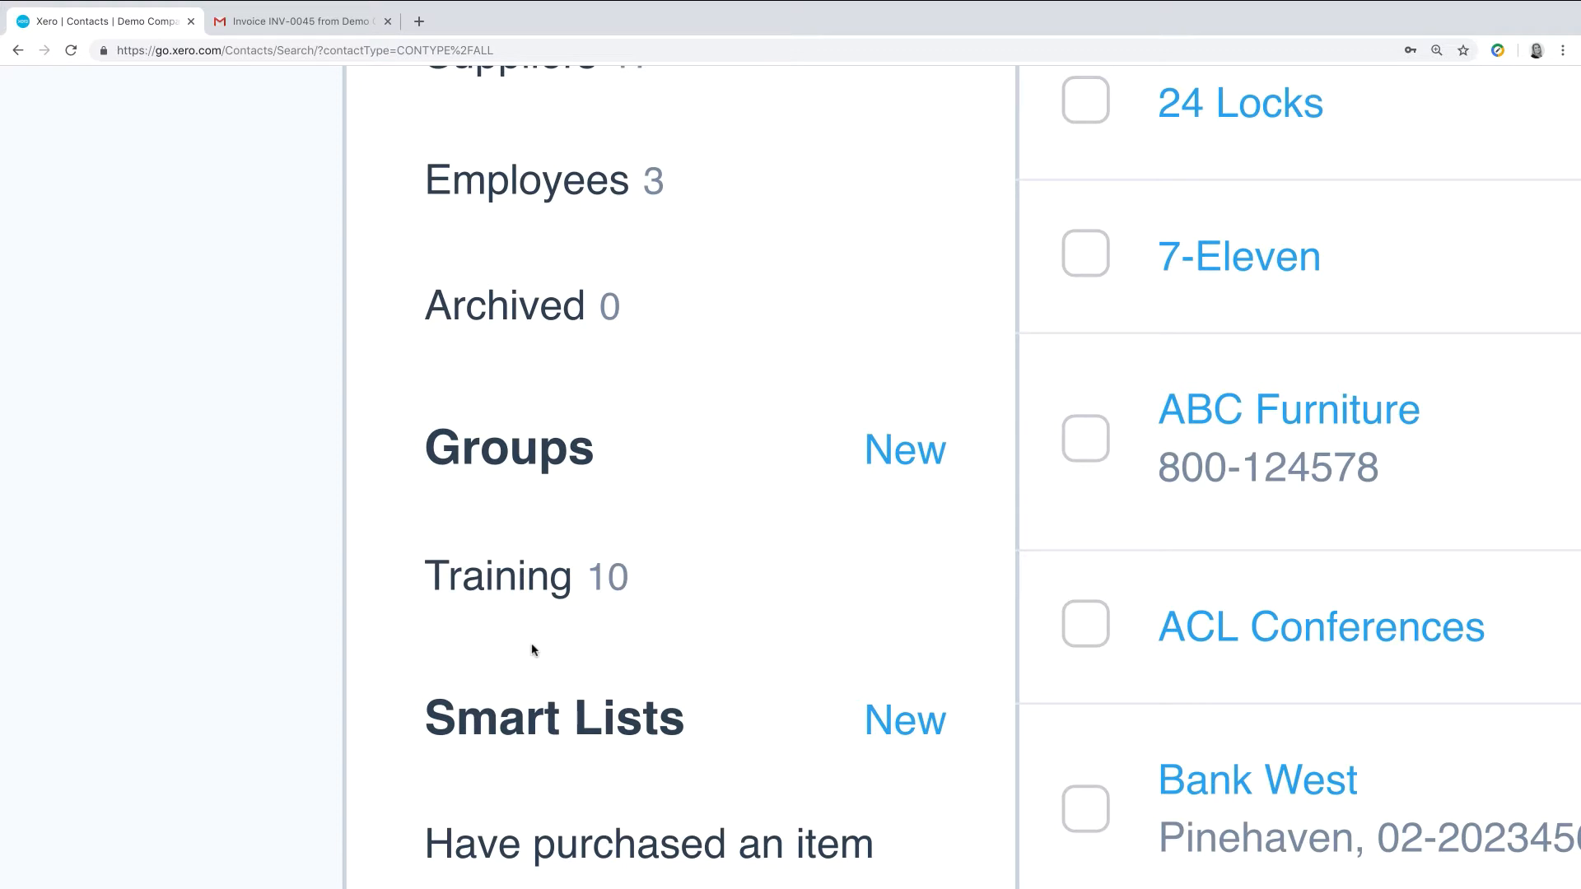
scroll(534, 650, "down", 5)
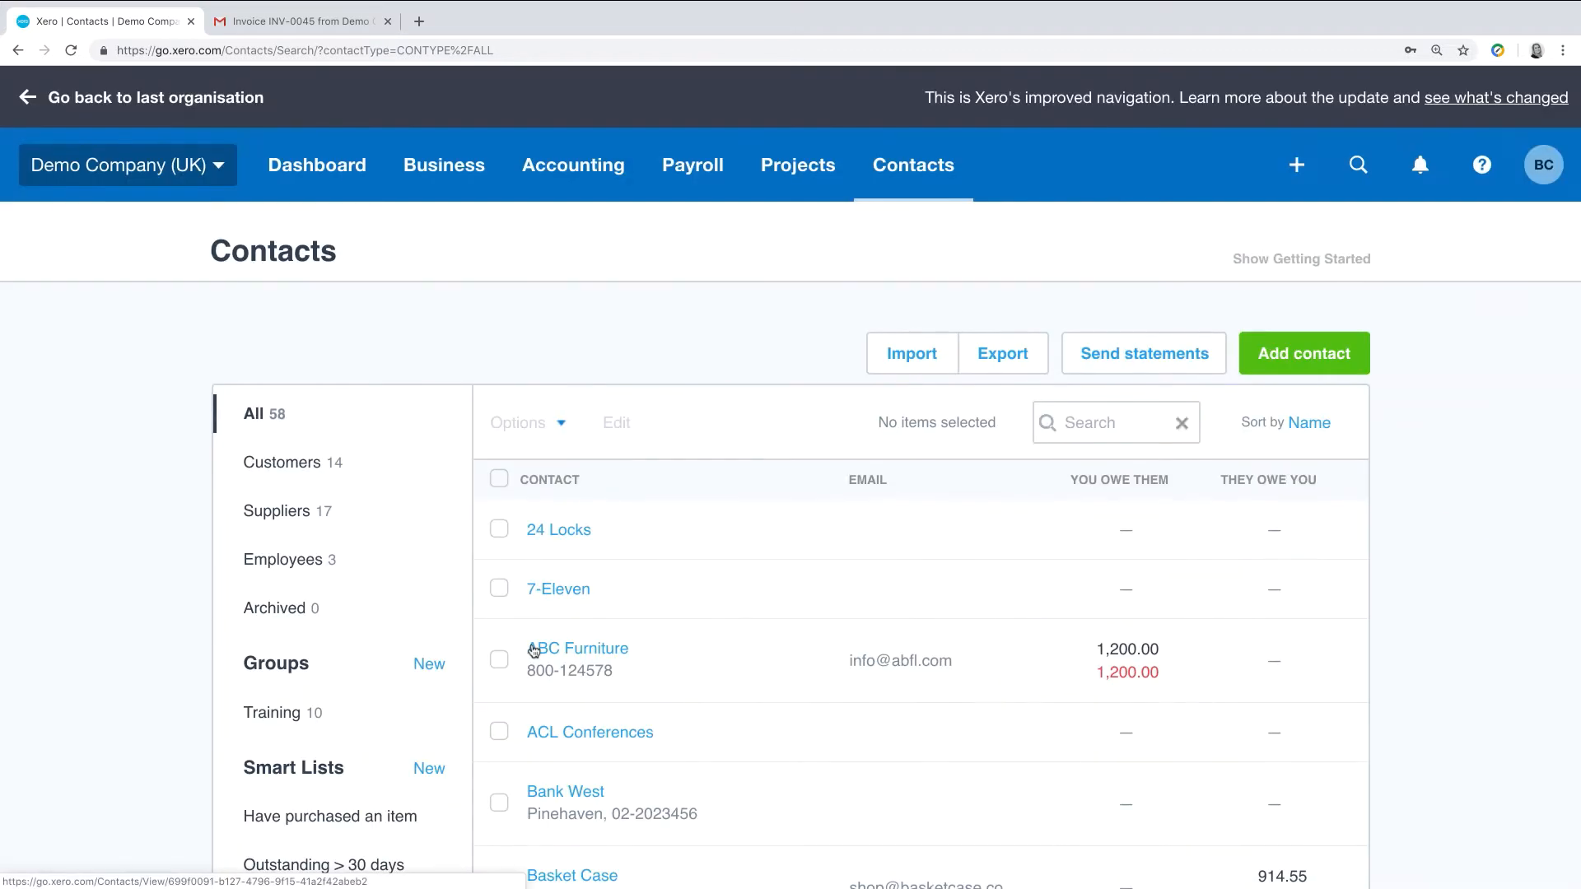
Go to the accounting reports and open the Profit and Loss report marked New
left_click(591, 165)
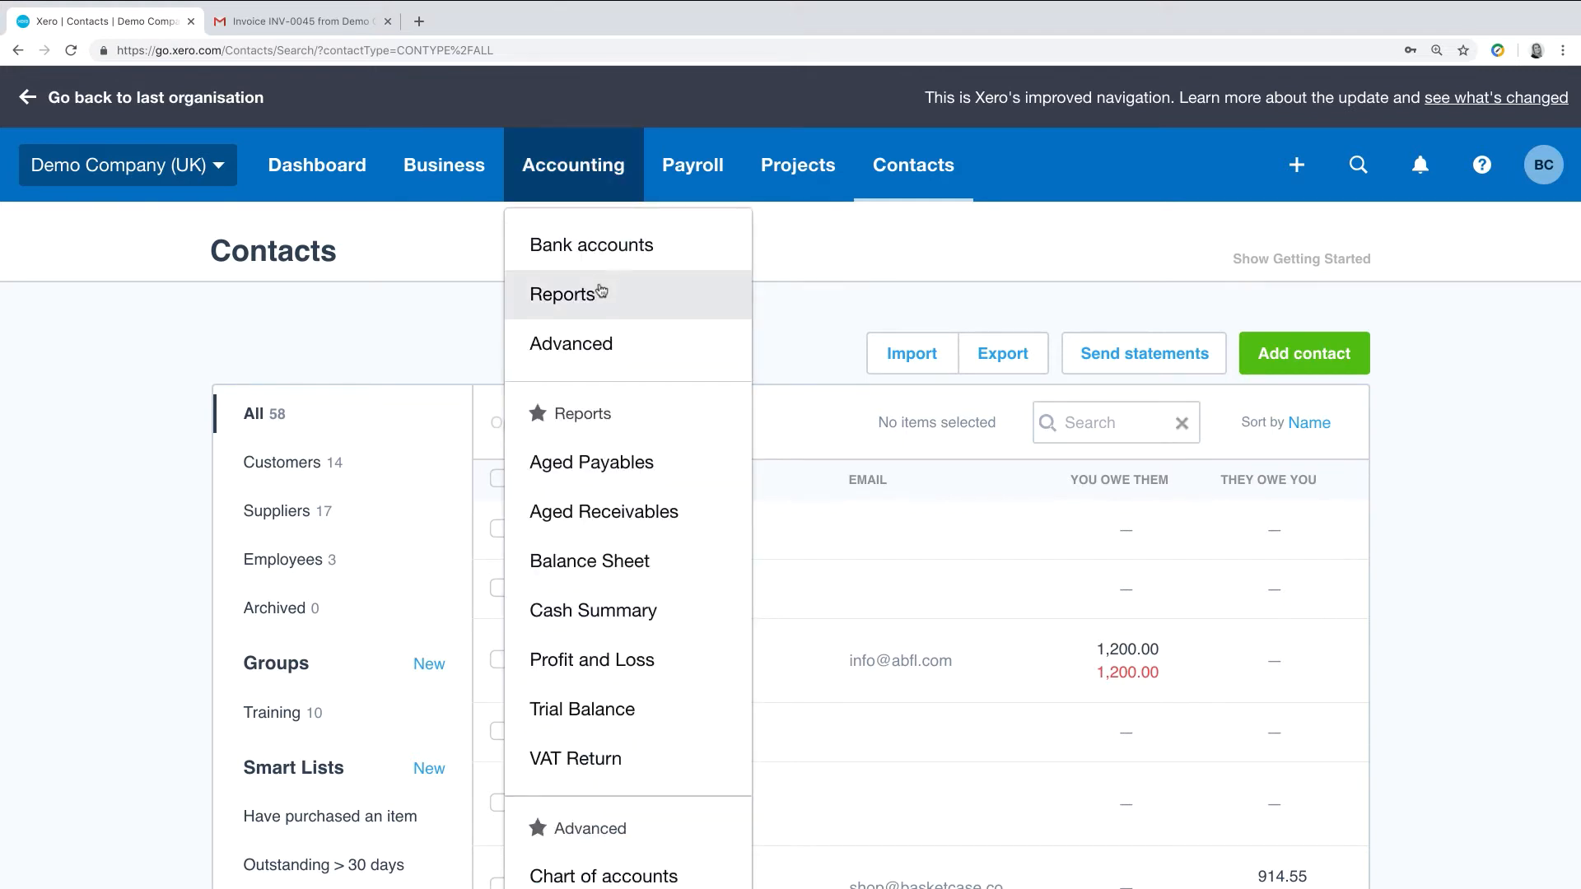
left_click(600, 298)
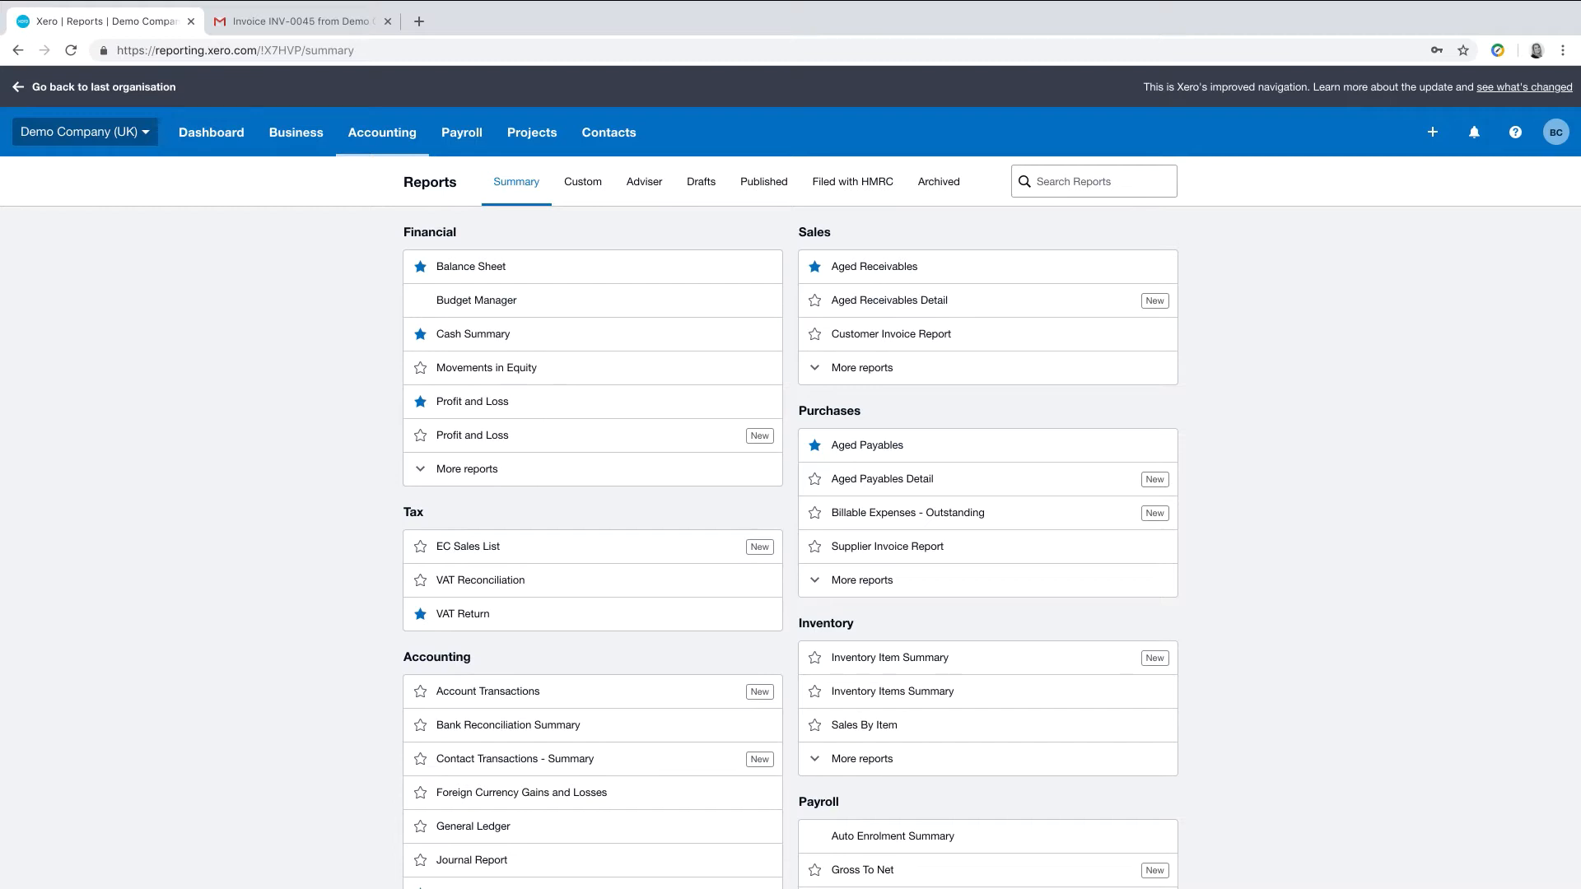
left_click(520, 443)
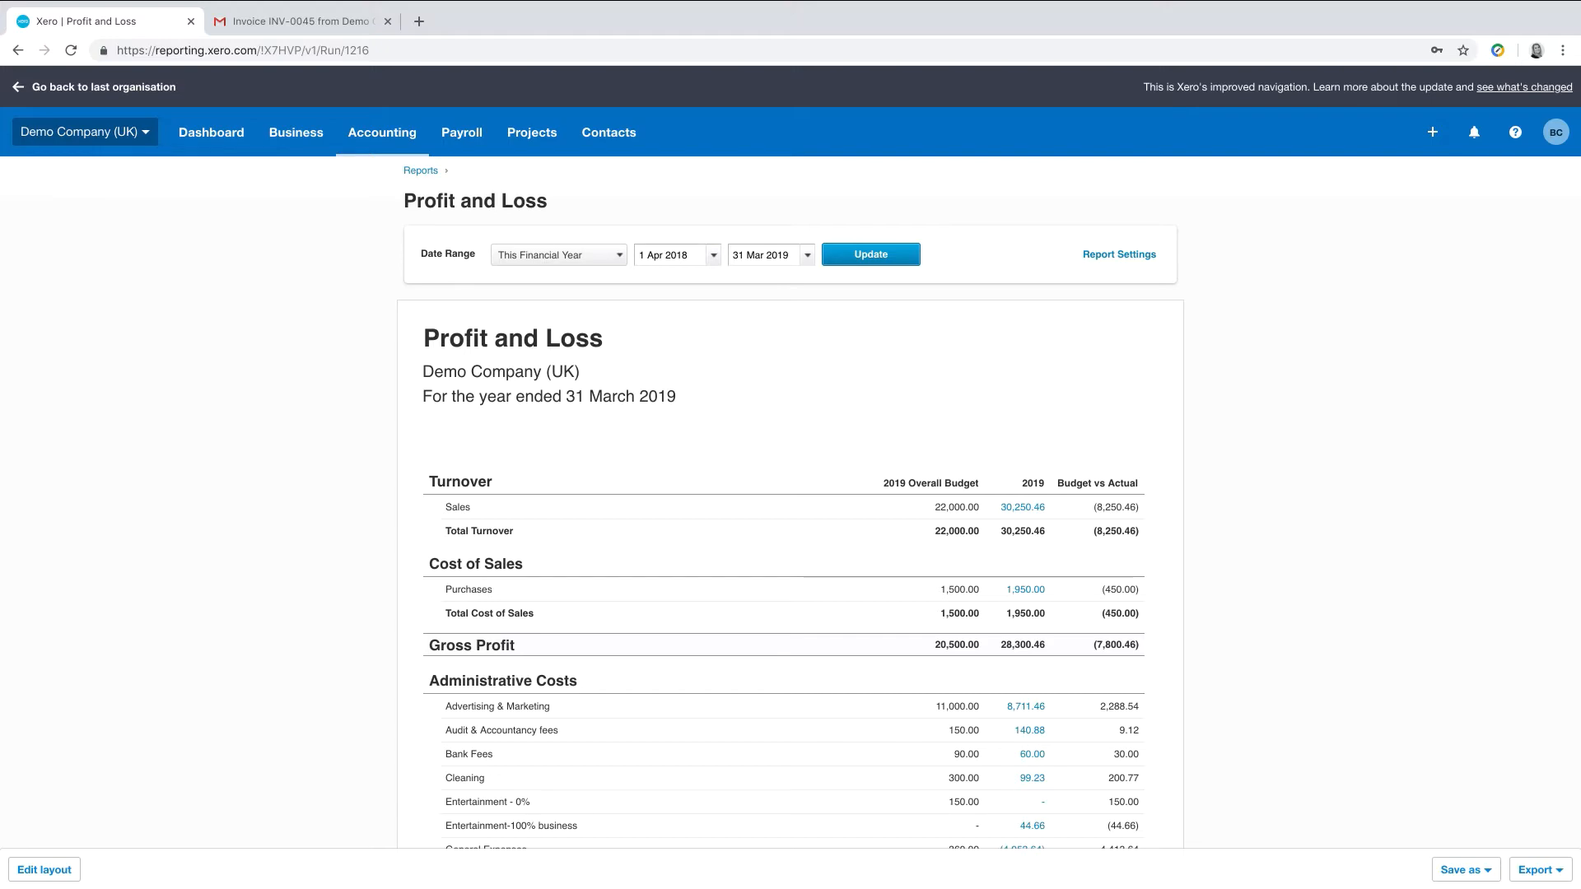
Open the Profit and Loss report settings and examine the date range and region options
left_click(1110, 260)
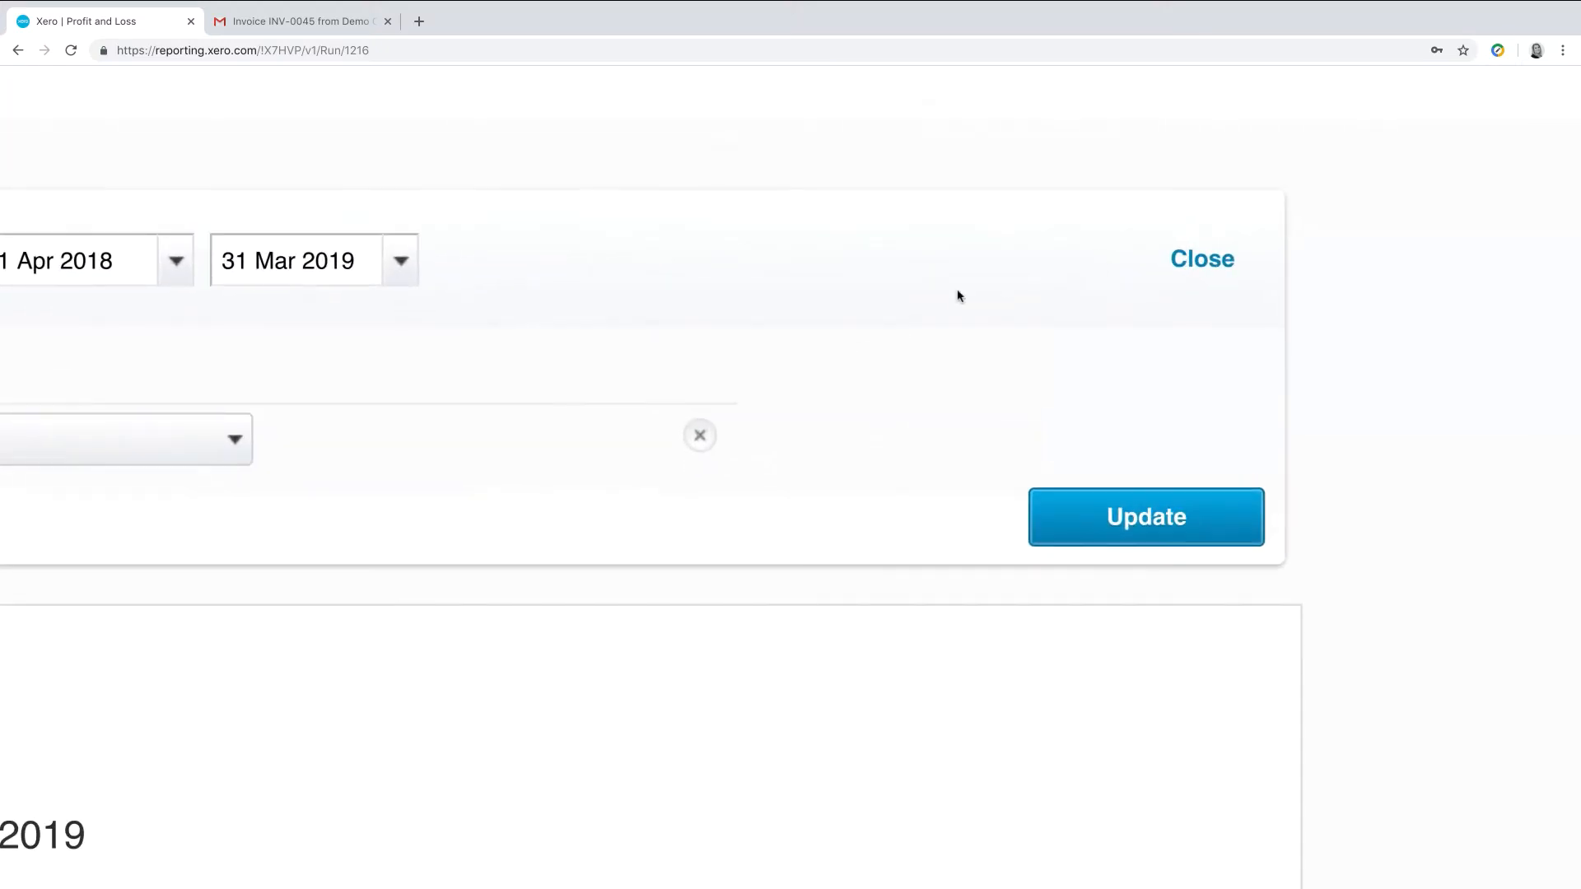
scroll(958, 295, "left", 7)
left_click(563, 264)
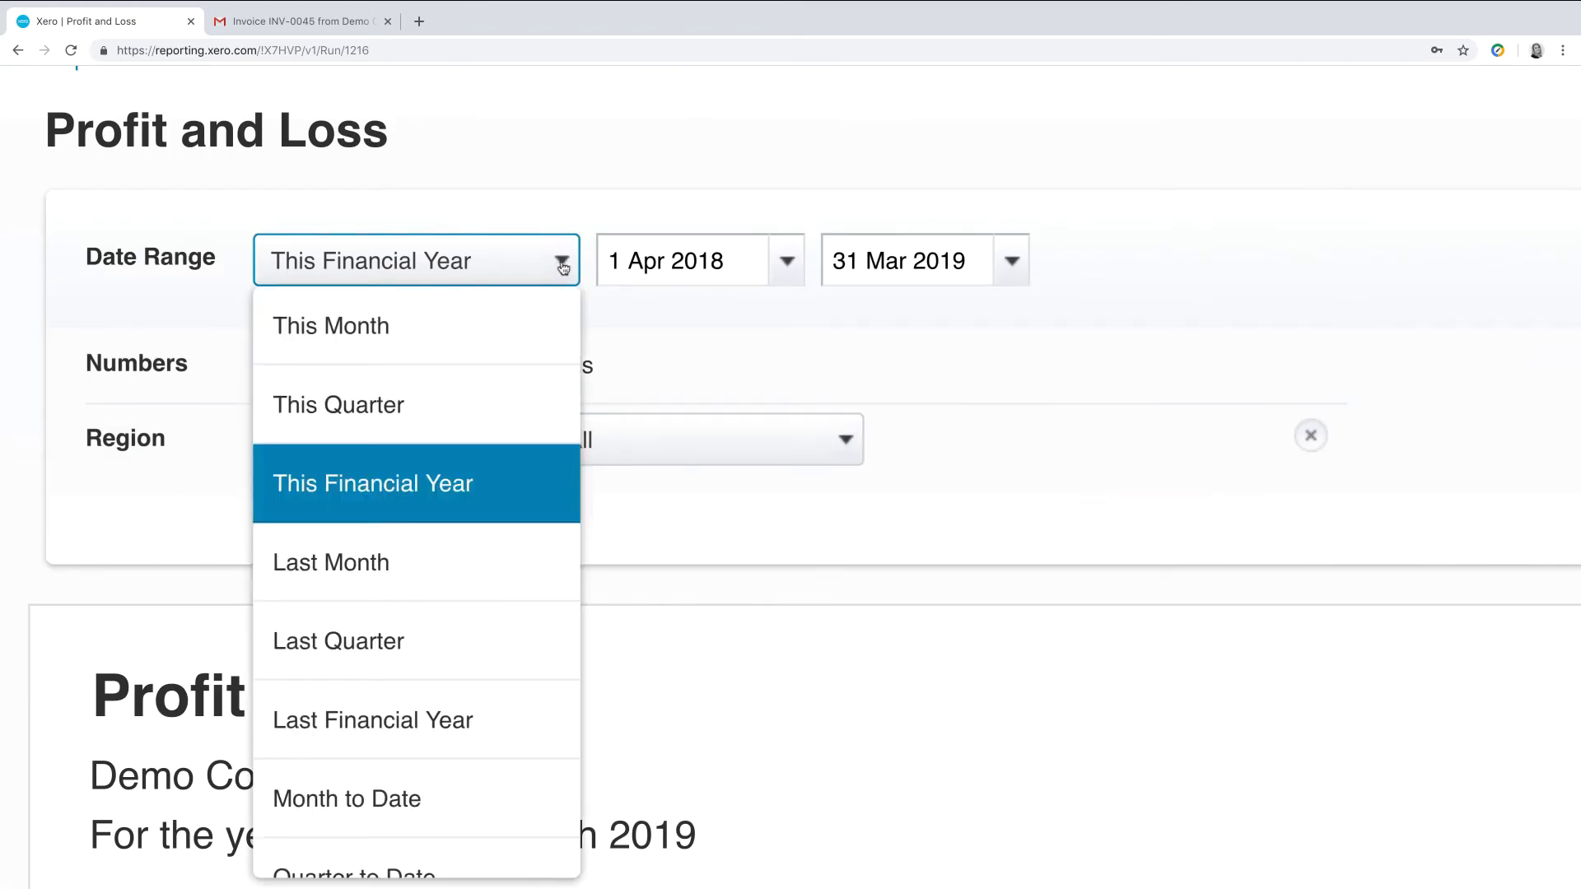
left_click(562, 263)
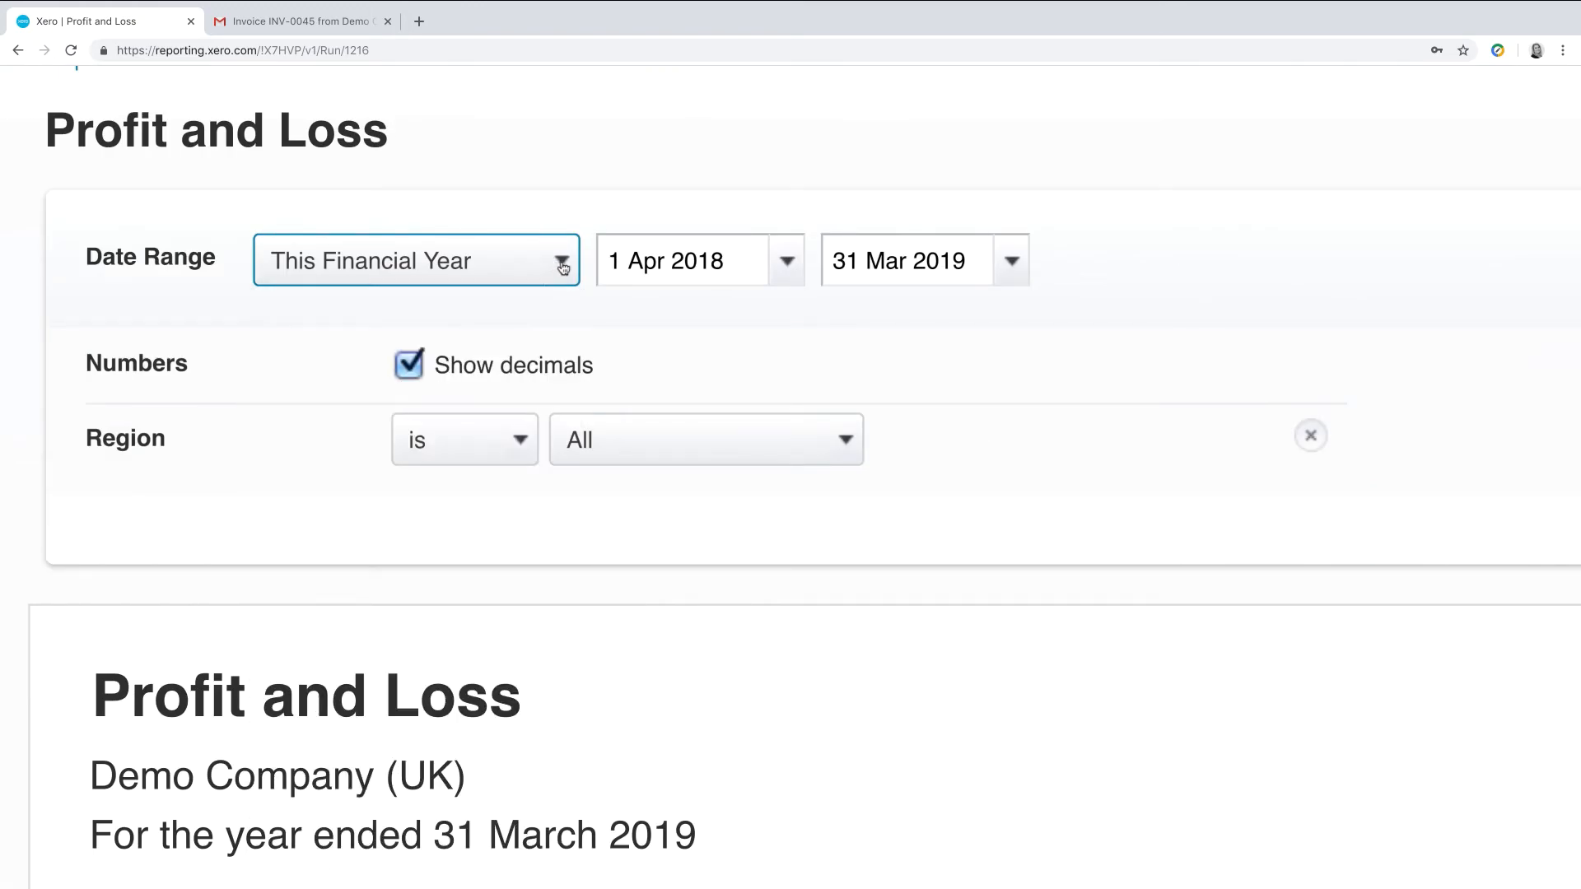
left_click(846, 441)
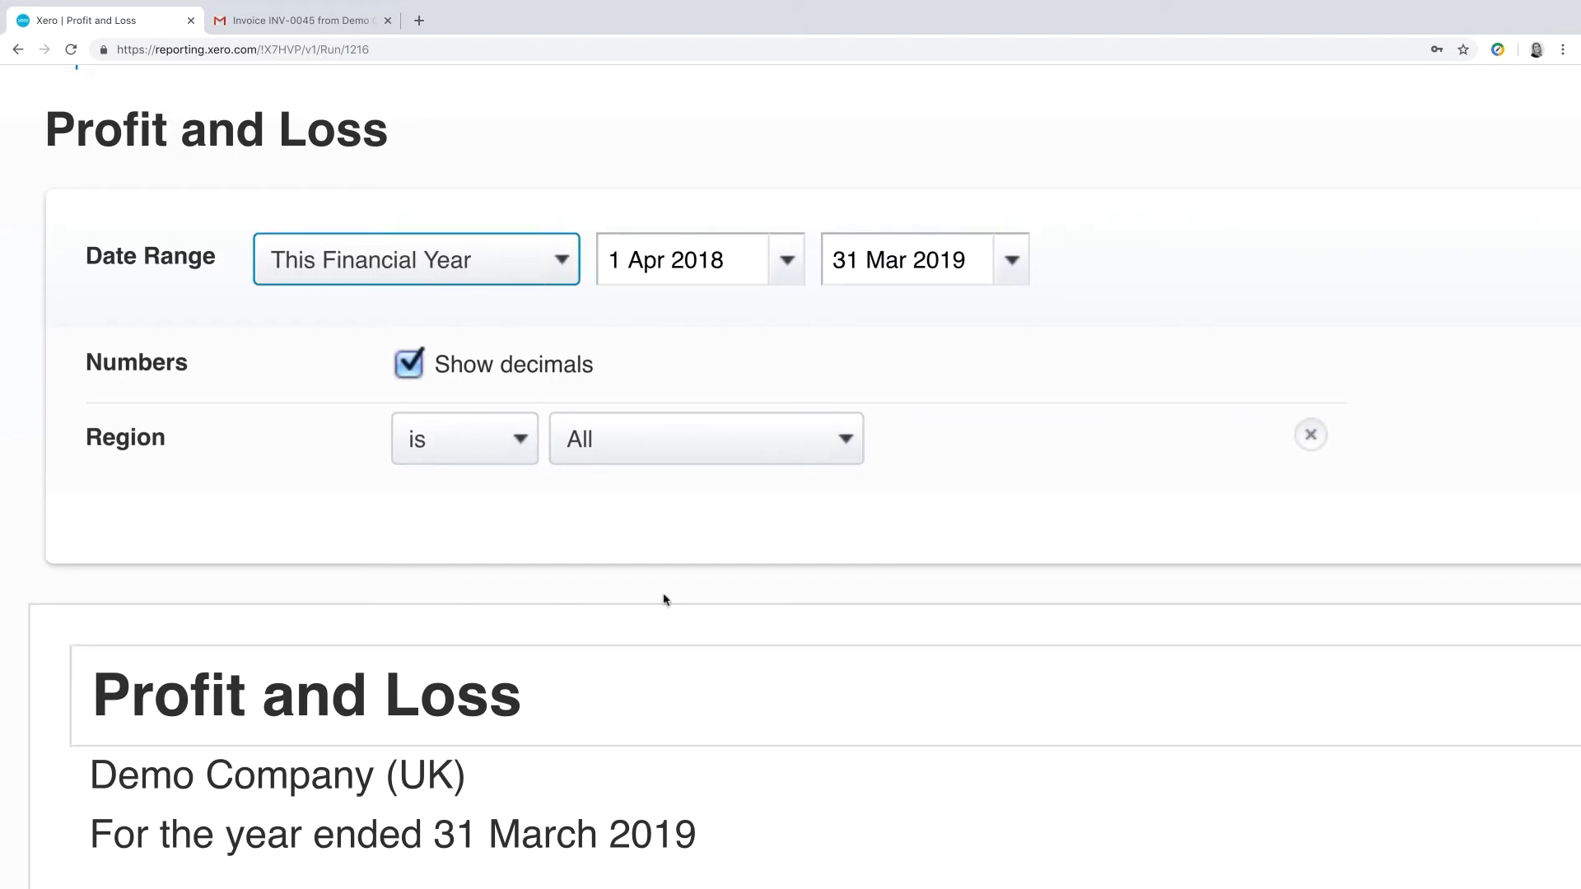
left_click(842, 445)
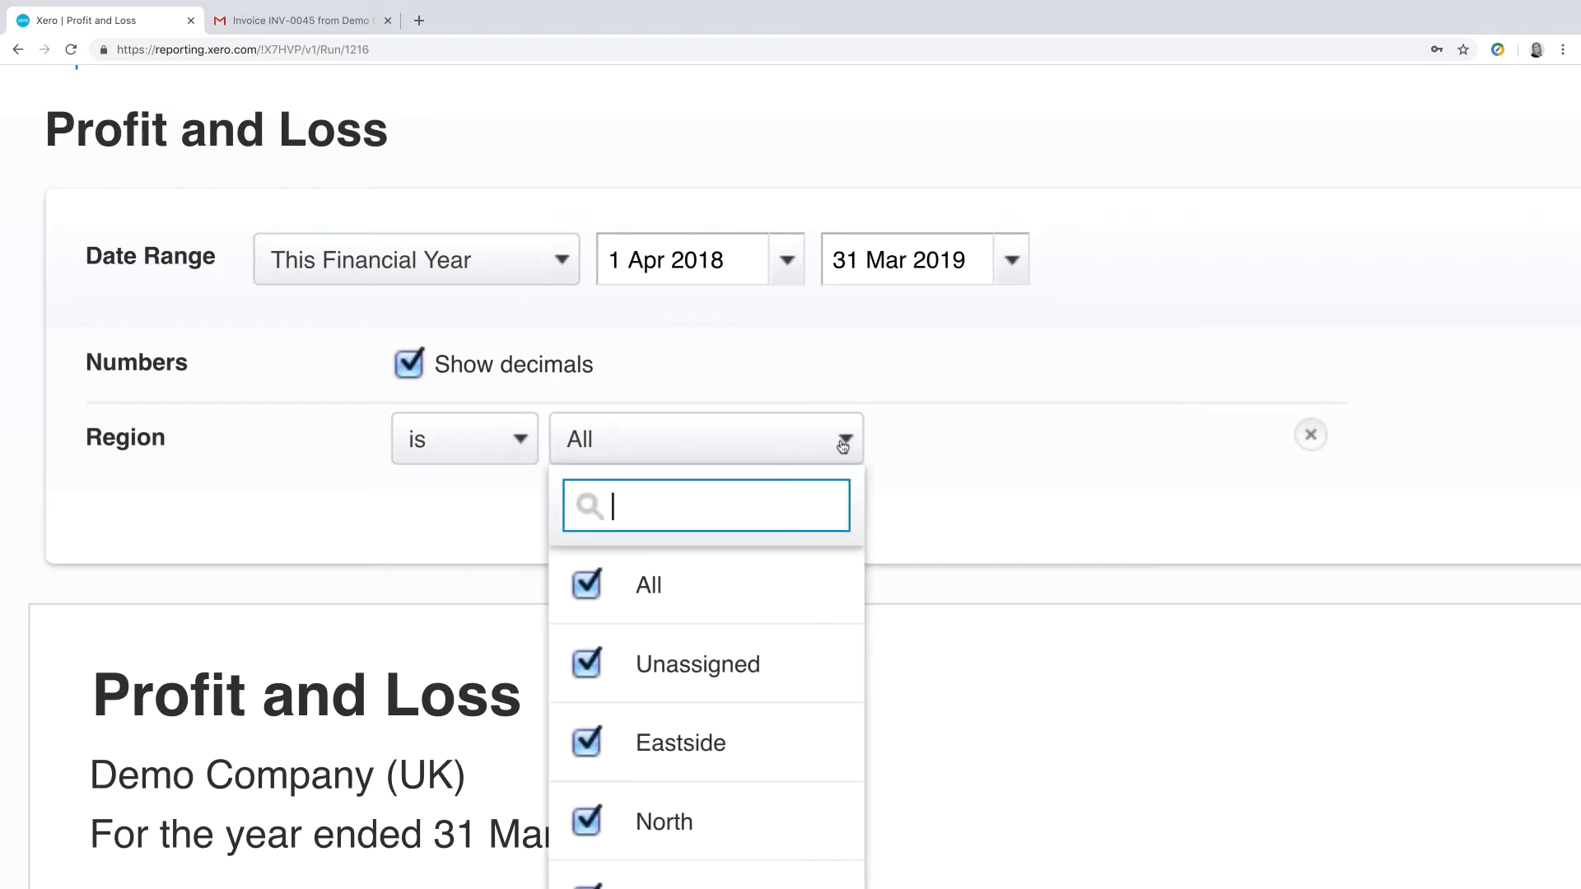
left_click(843, 446)
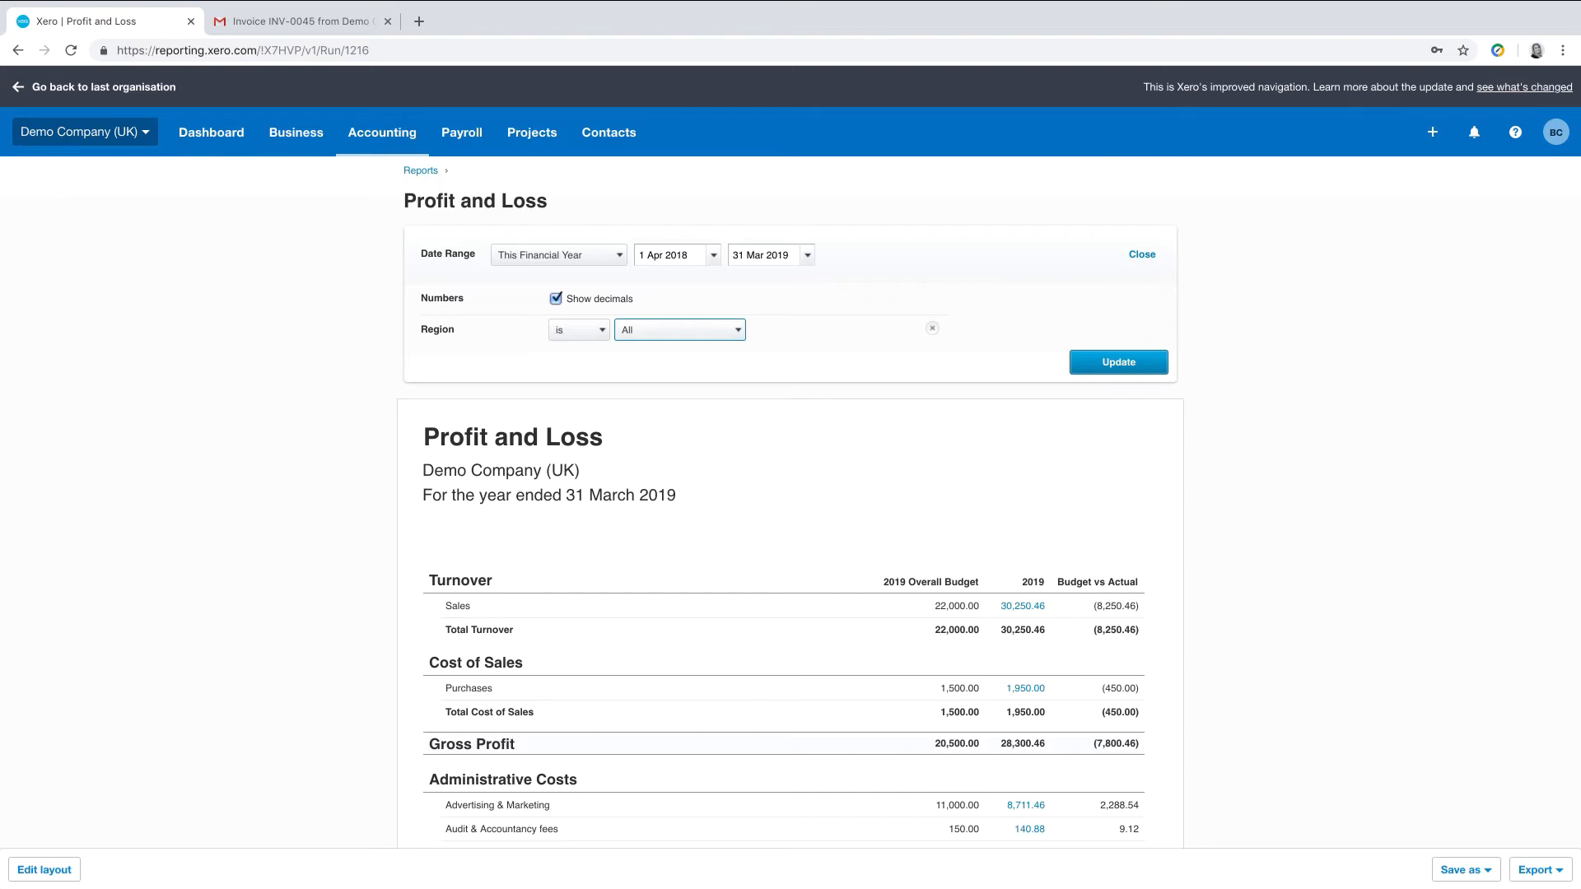
Review the Profit and Loss report and save it as a custom report named "Profit and Loss - variance"
scroll(815, 733, "down", 7)
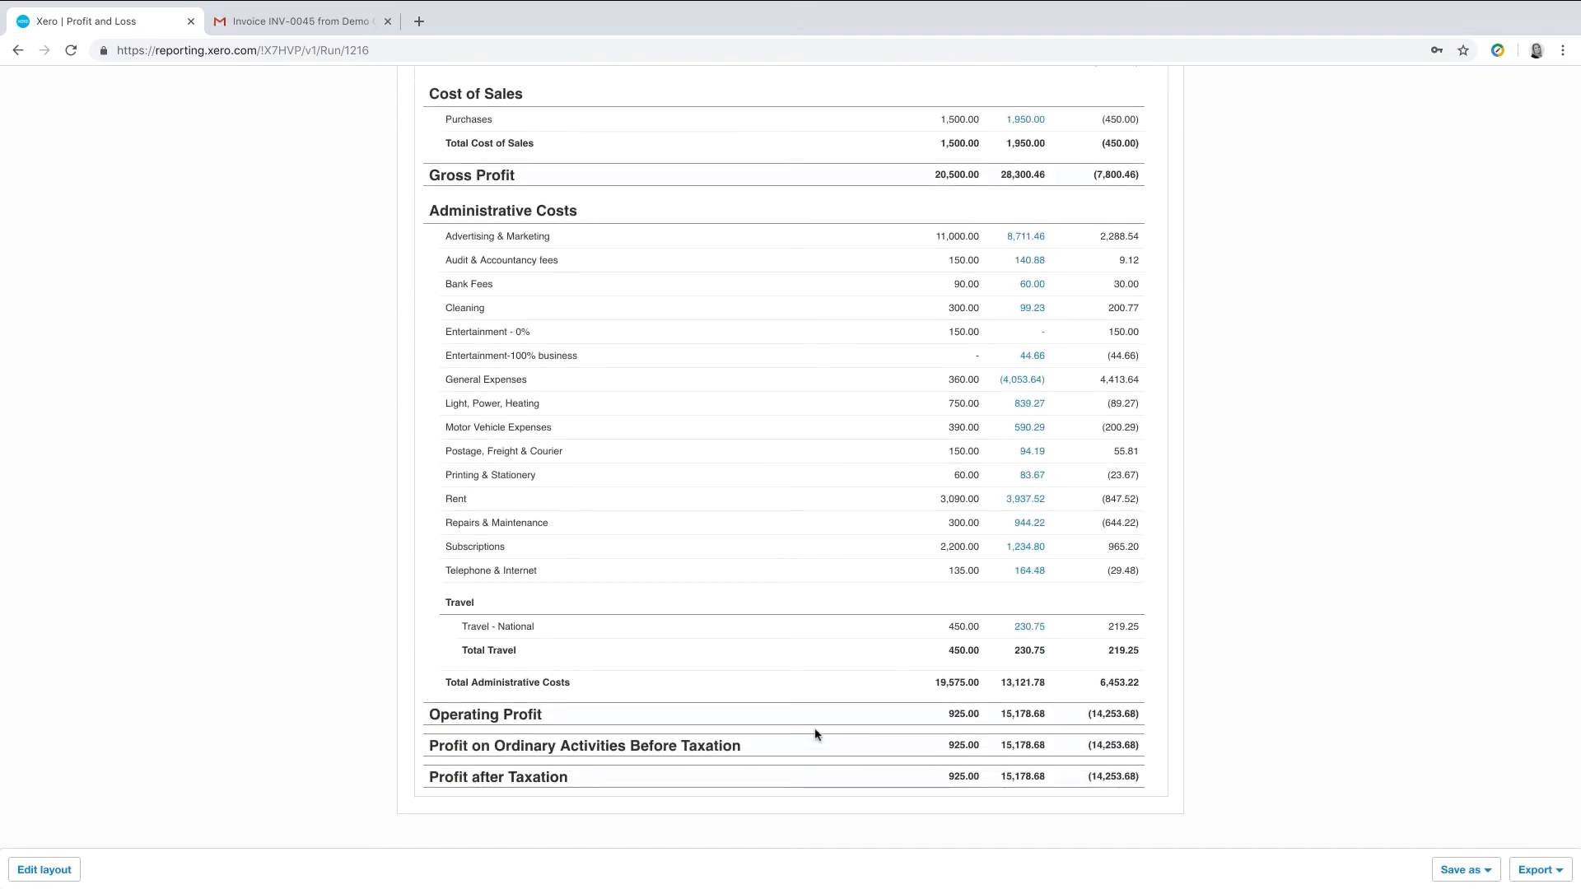
scroll(159, 827, "up", 5)
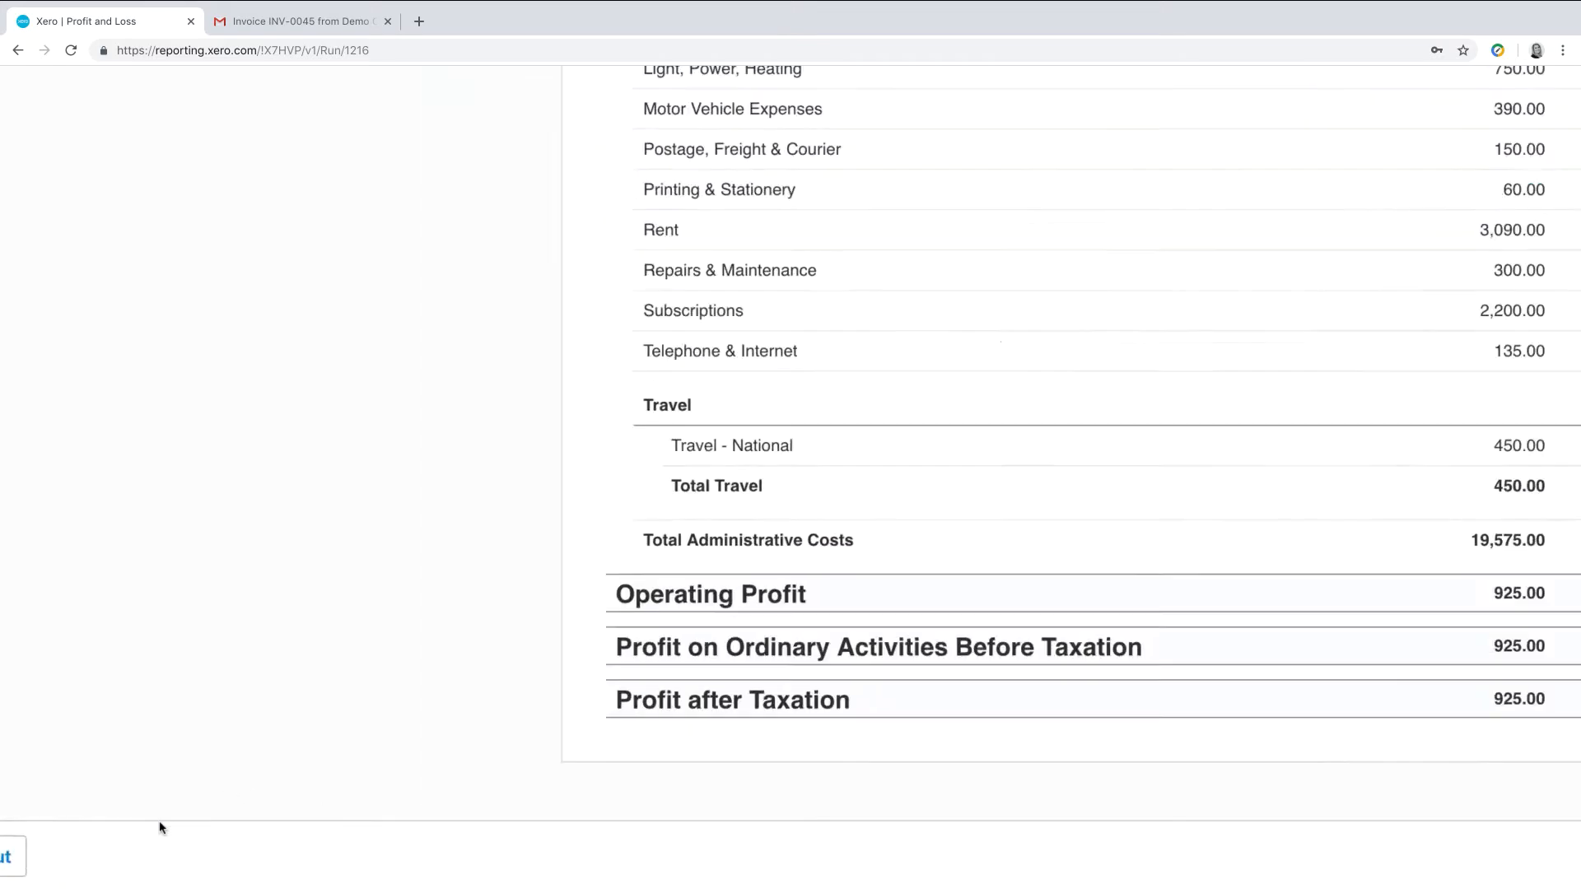
scroll(160, 828, "up", 5)
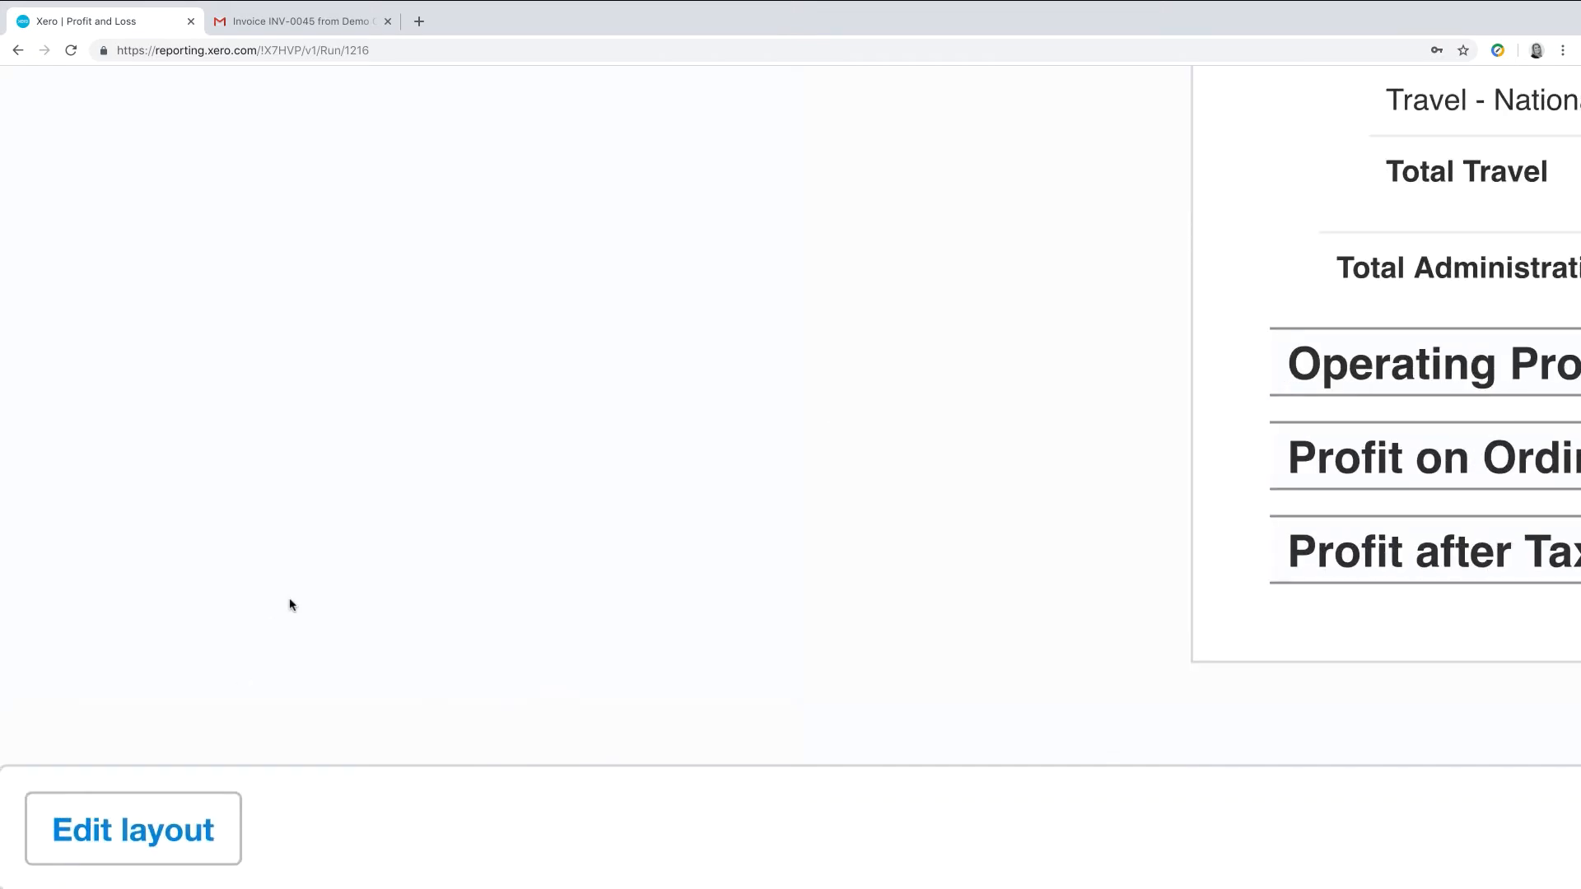
scroll(290, 605, "down", 10)
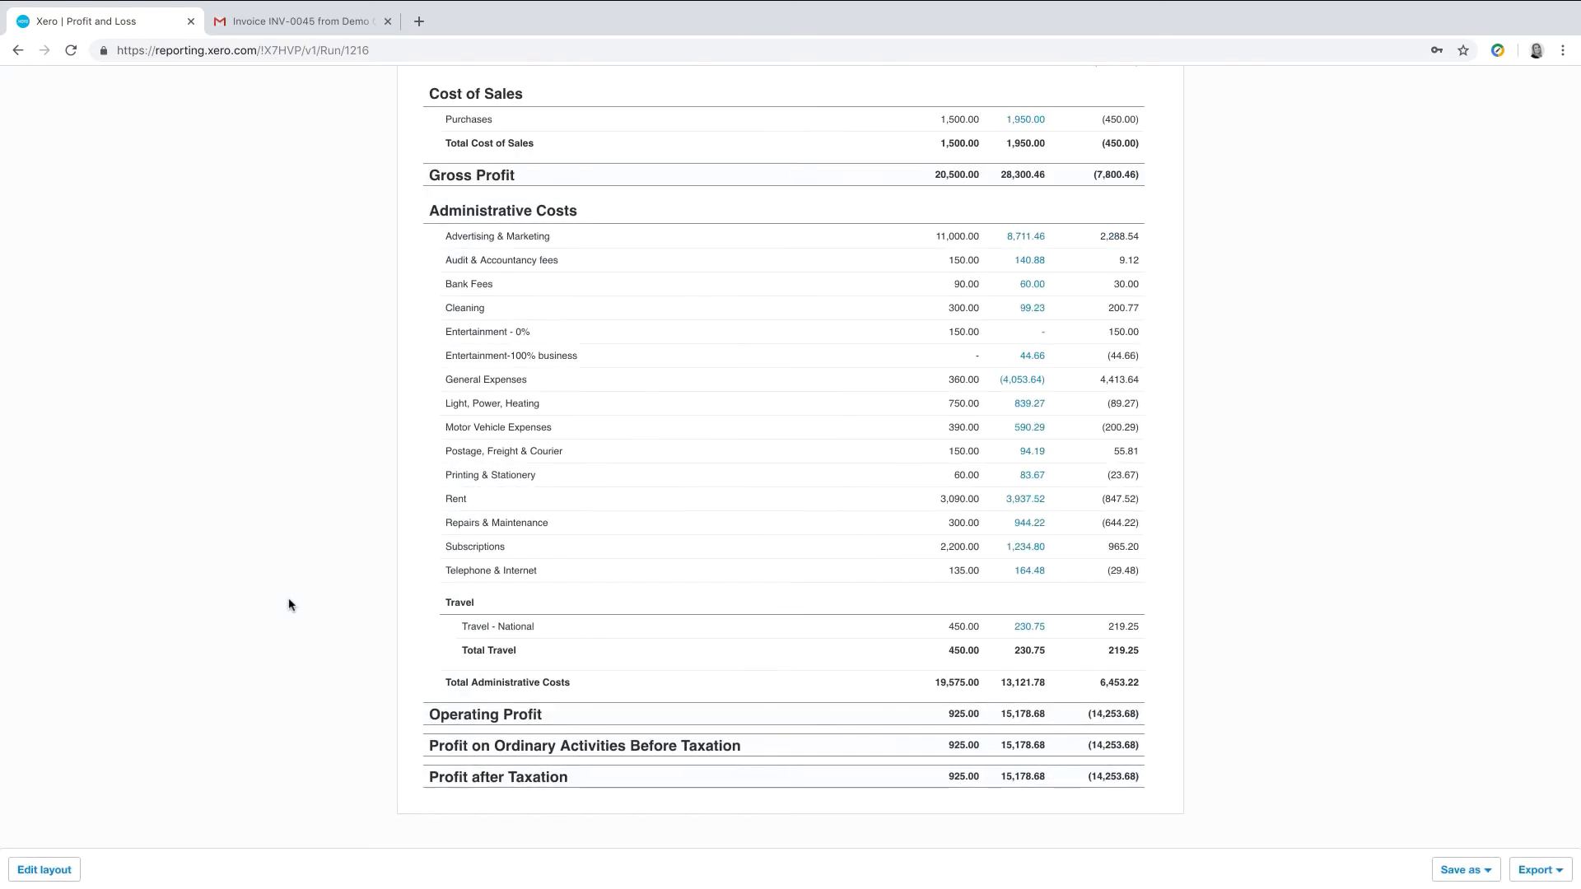
left_click(1487, 871)
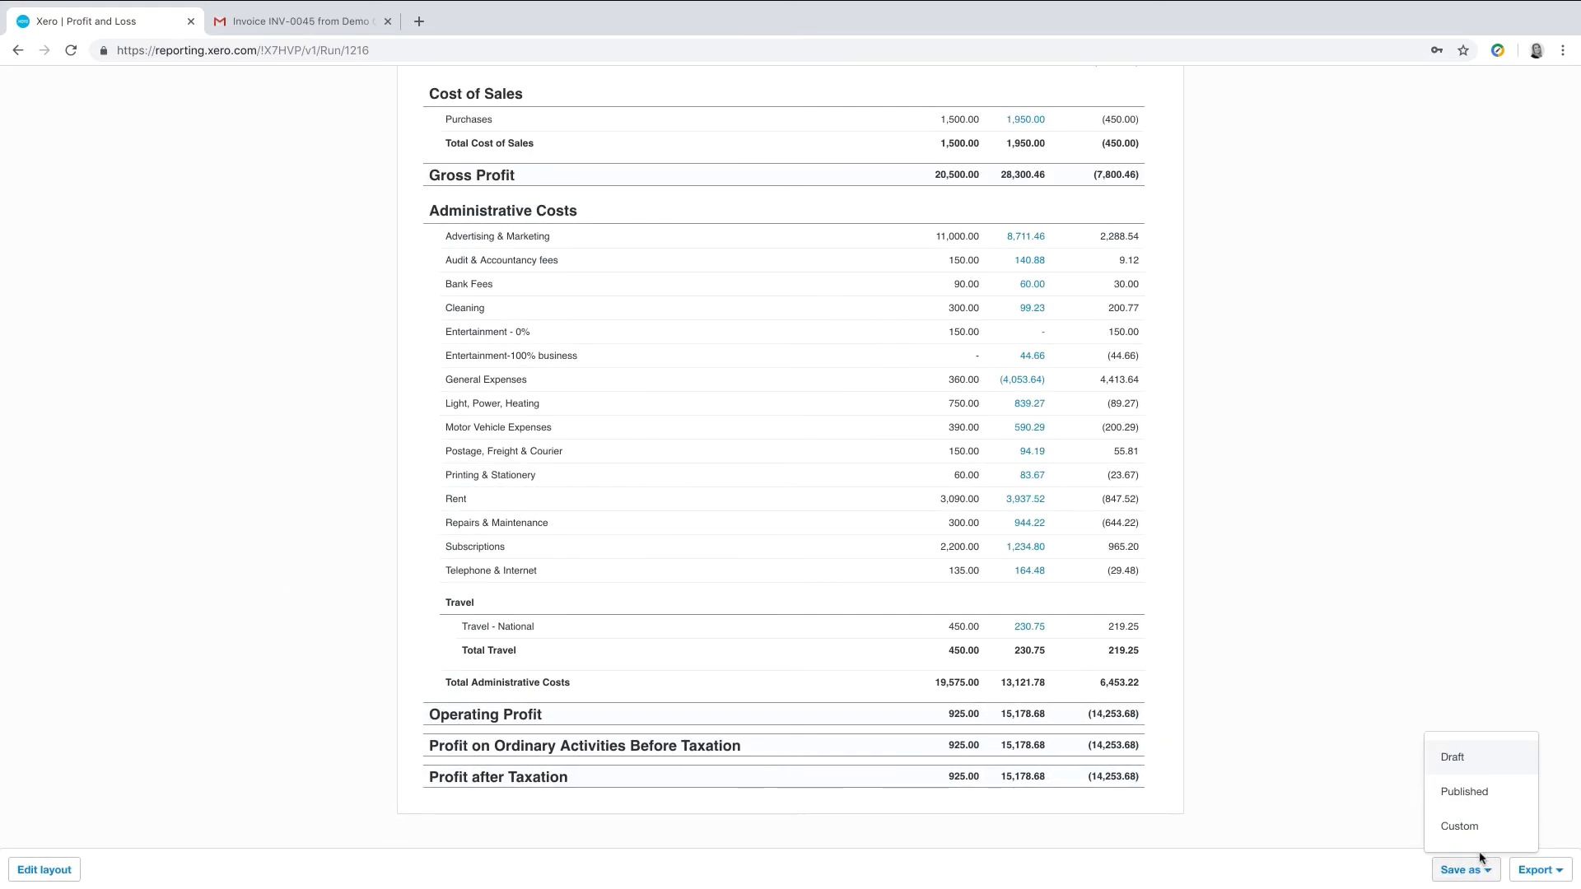
left_click(1470, 828)
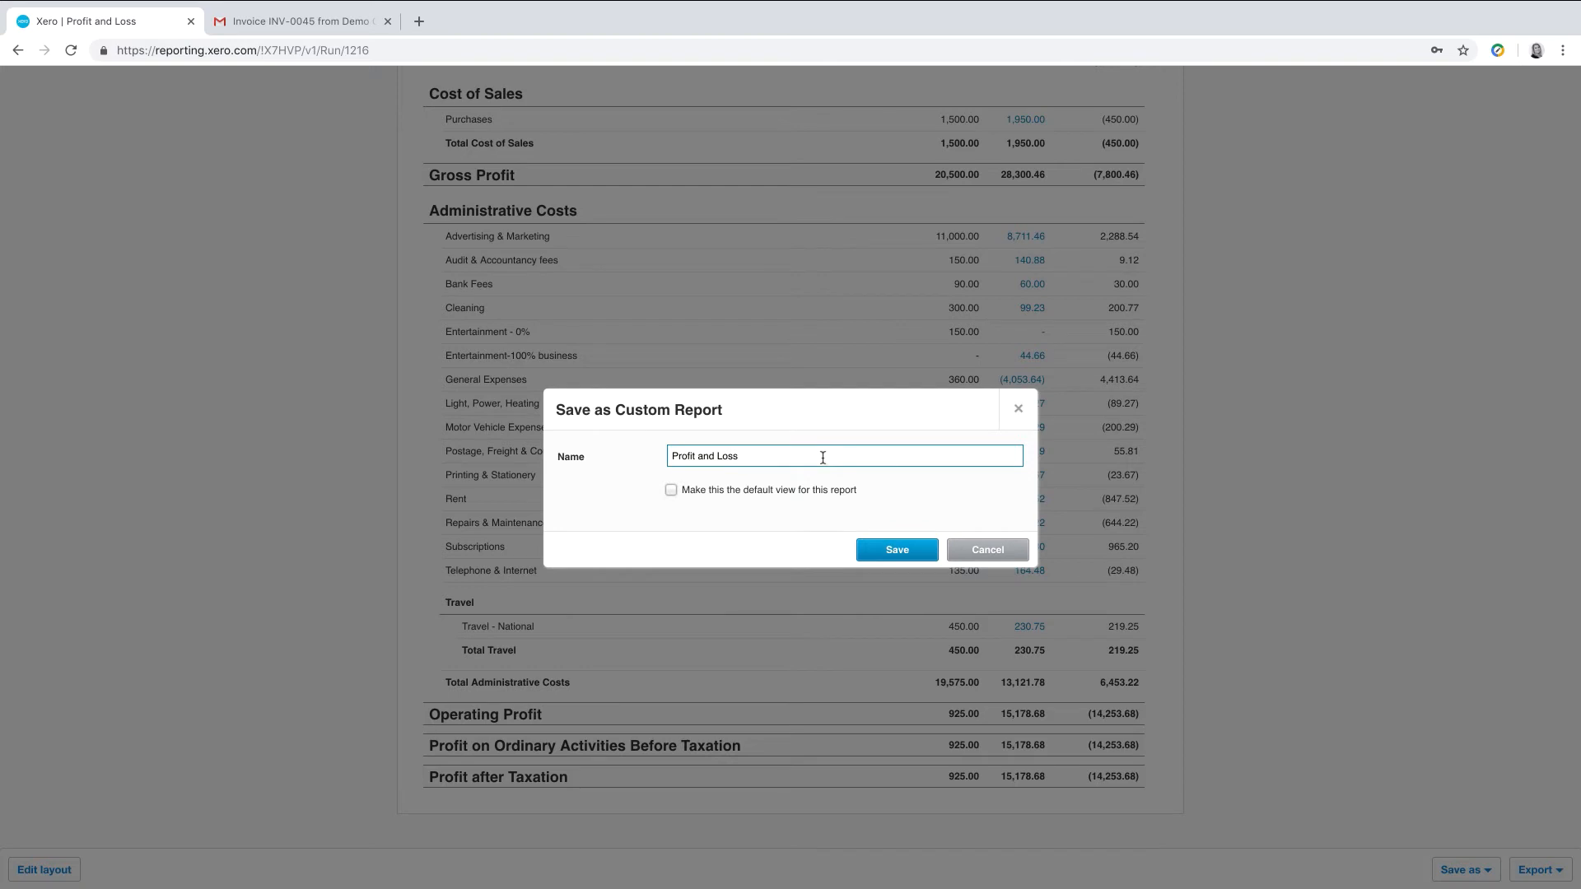
type("- variance")
left_click(867, 551)
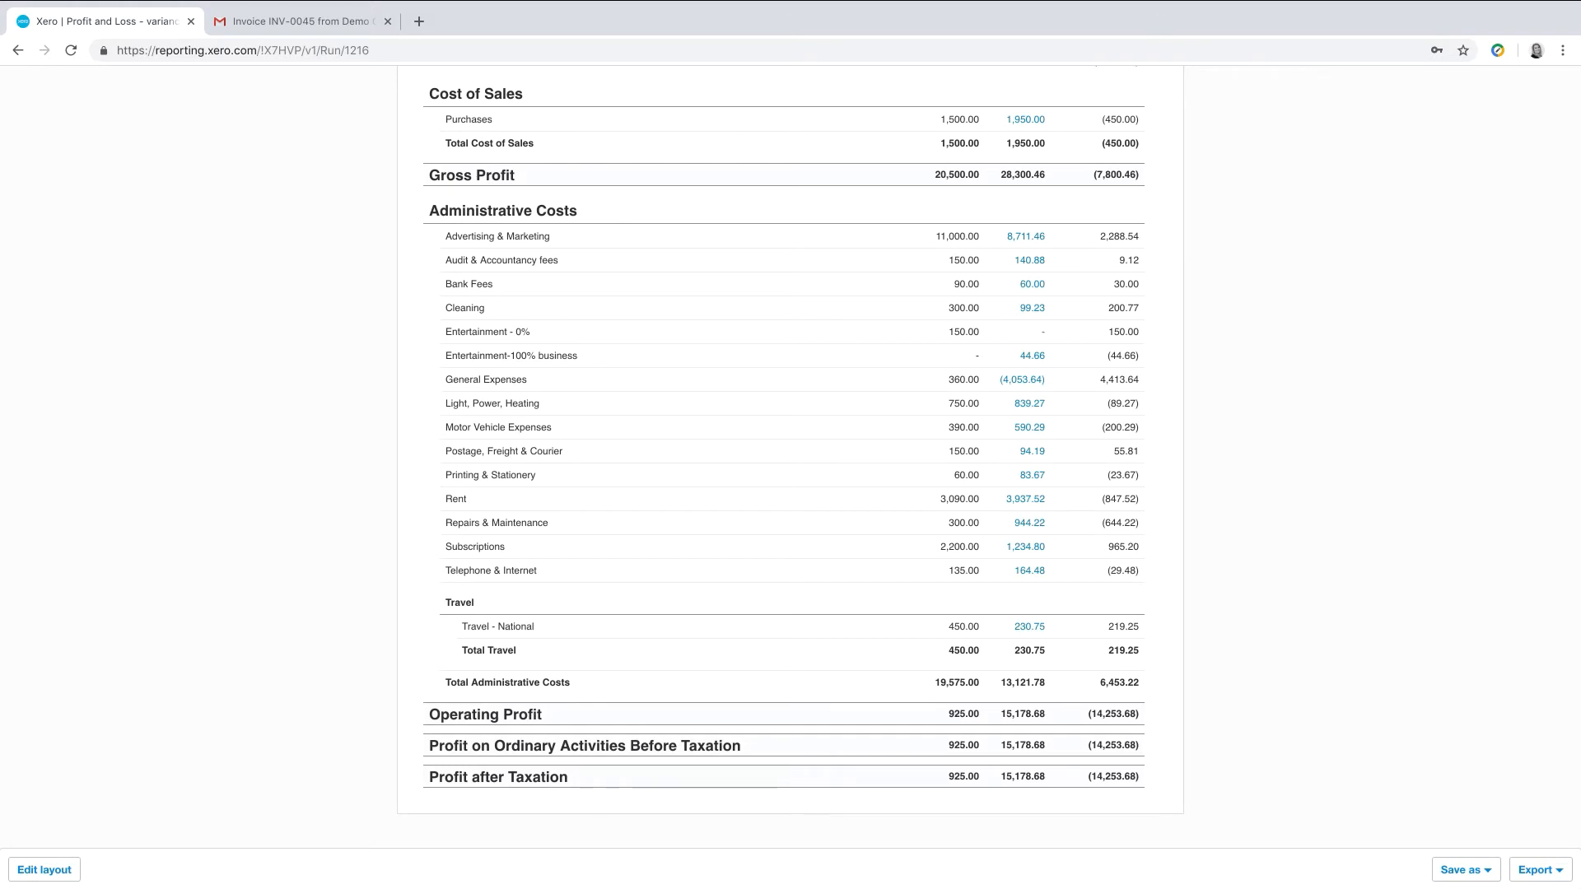
Drill down from the Repairs & Maintenance actual figure to the Central Copiers photocopier repair bill and open its attached file
left_click(1028, 526)
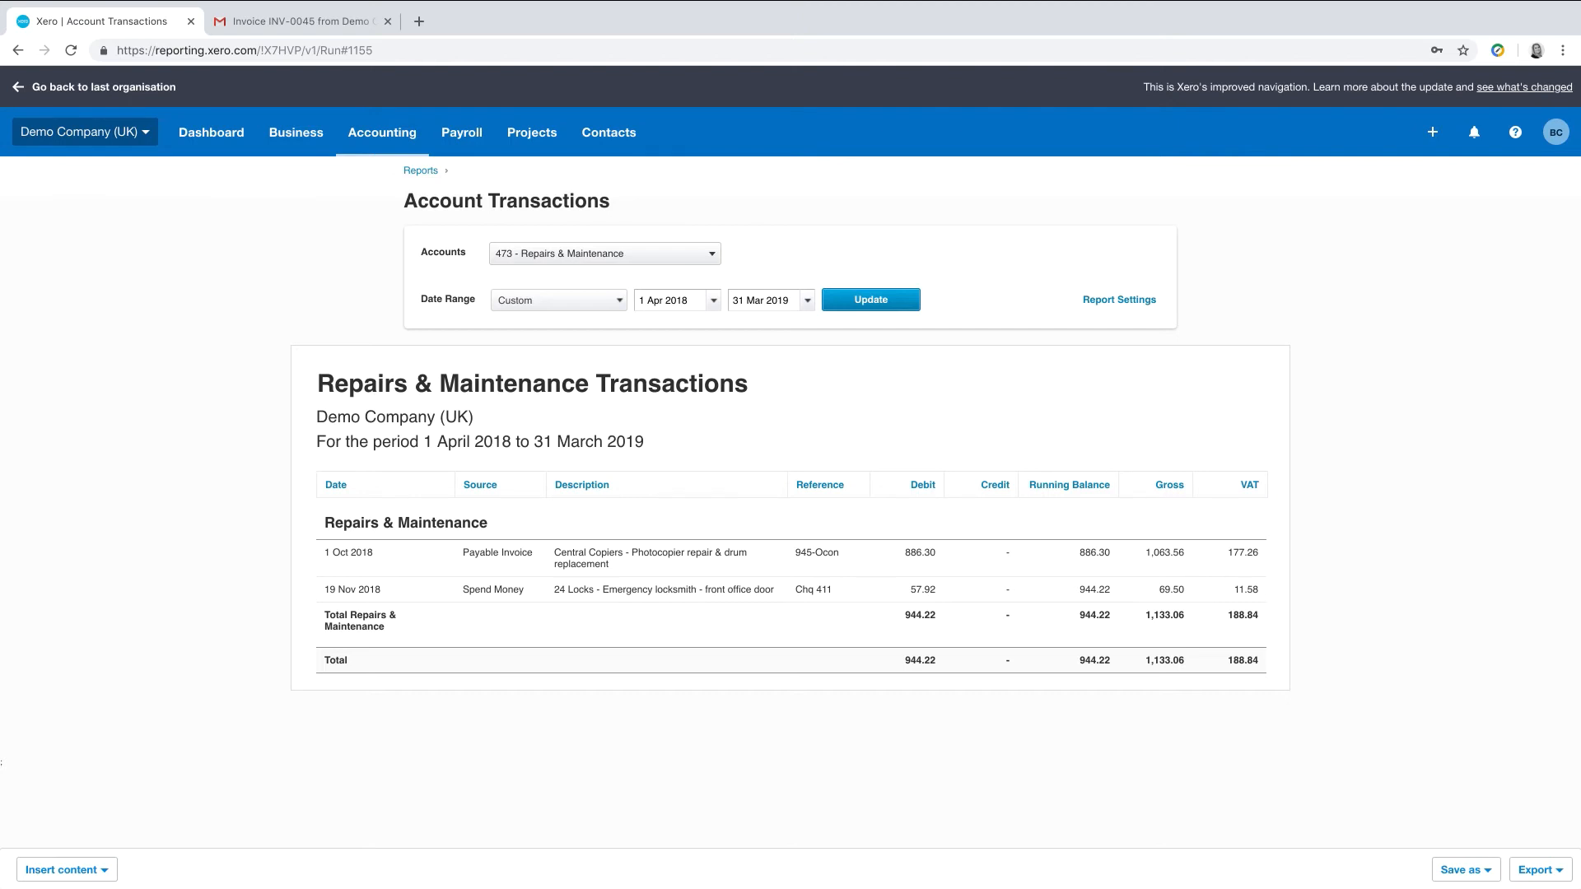
left_click(630, 566)
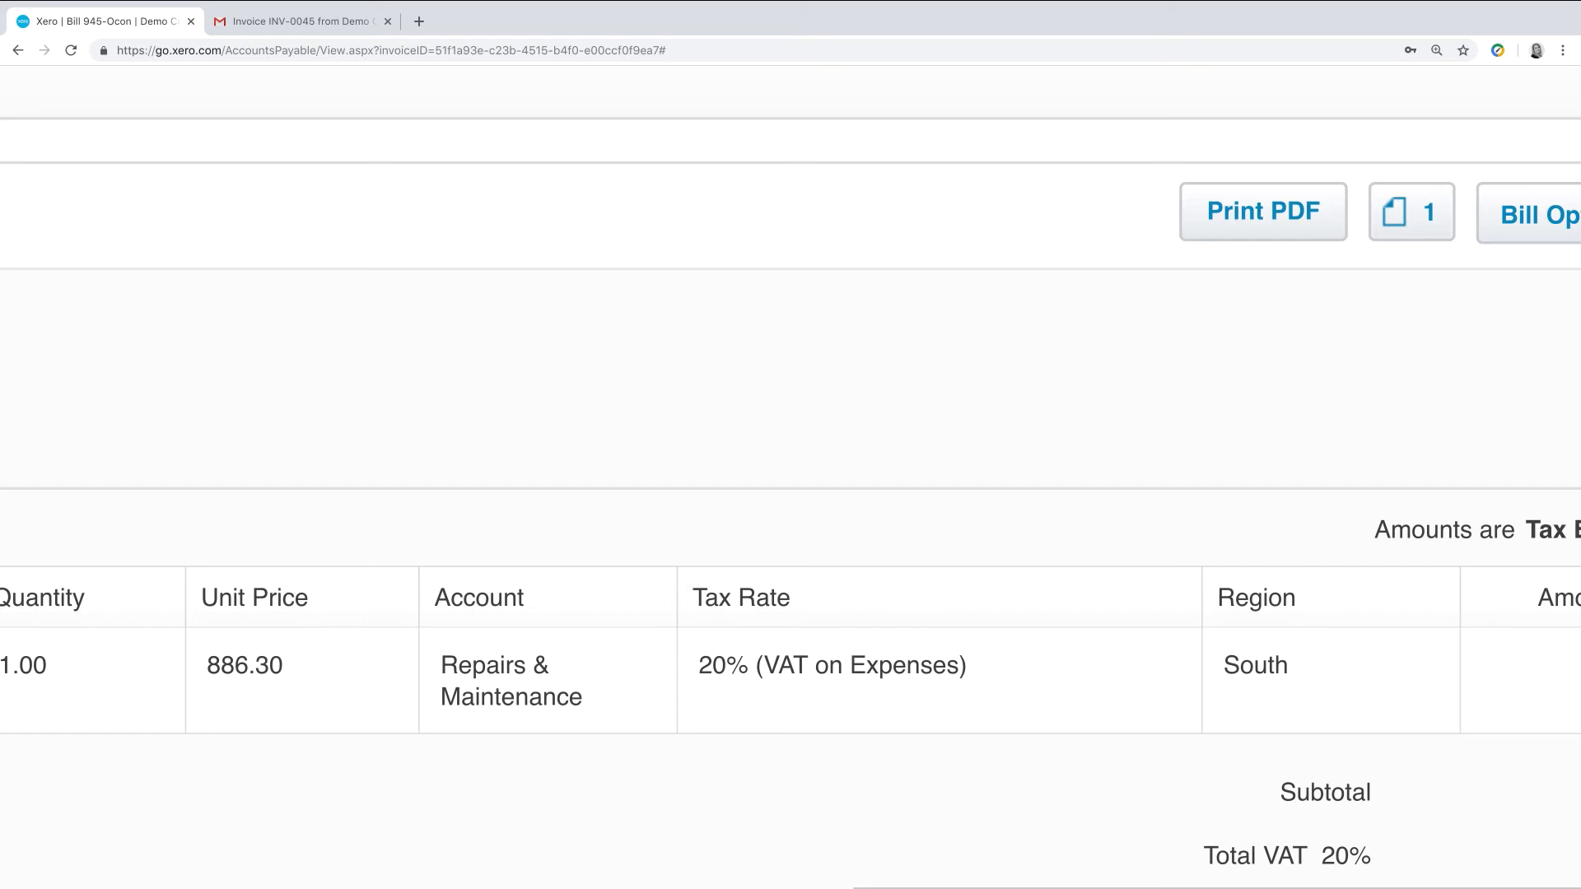
left_click(1427, 221)
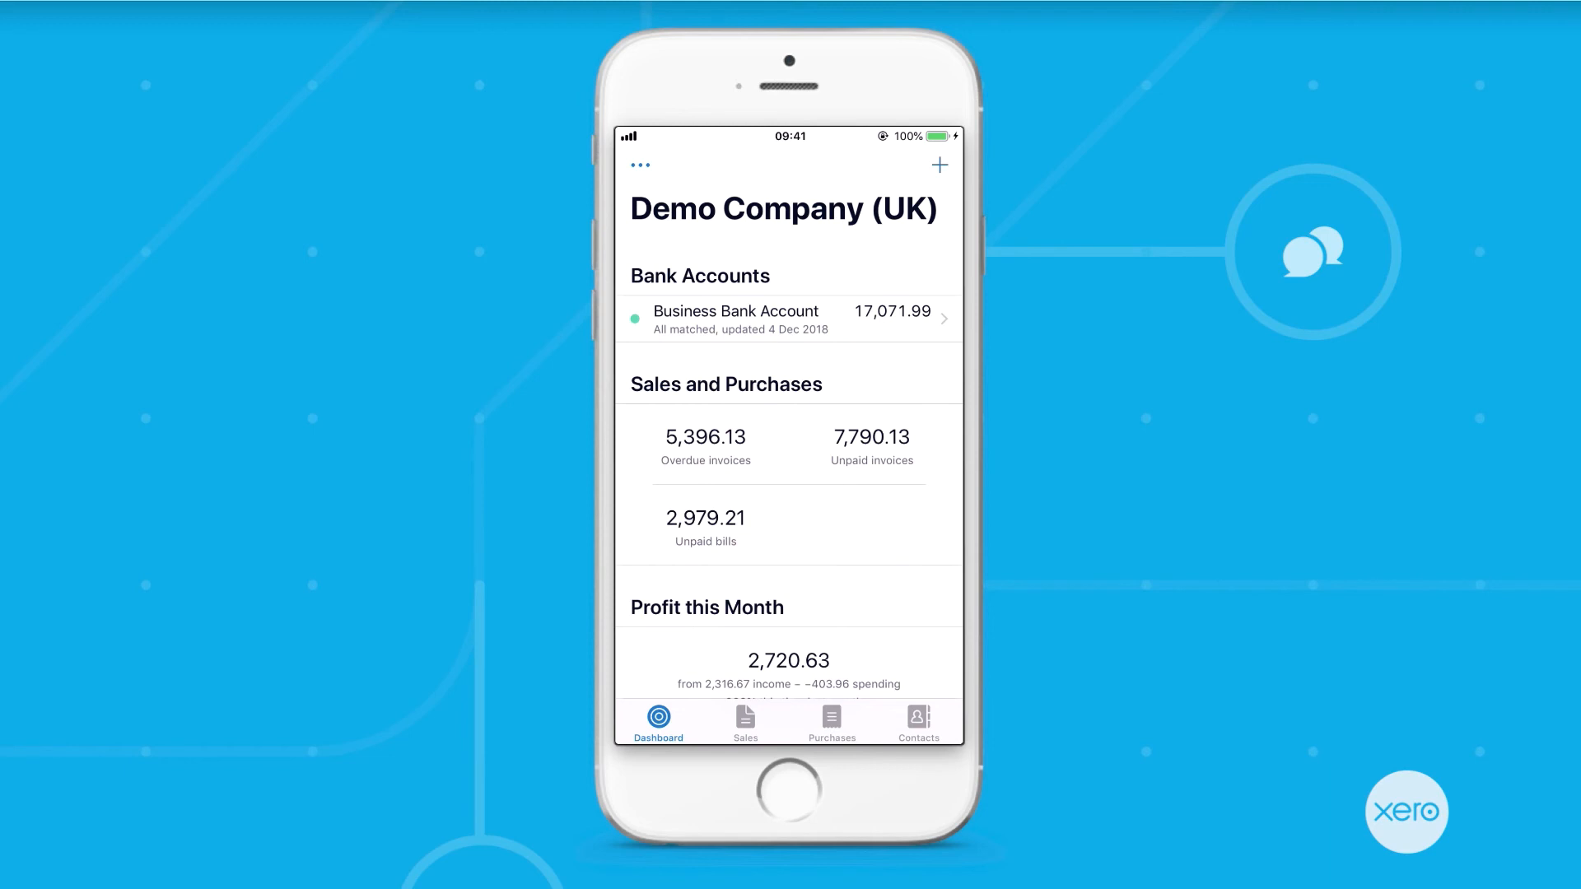
In the Xero mobile app, view the overdue sales invoices, and open the Purchases overview and its add options
left_click(746, 723)
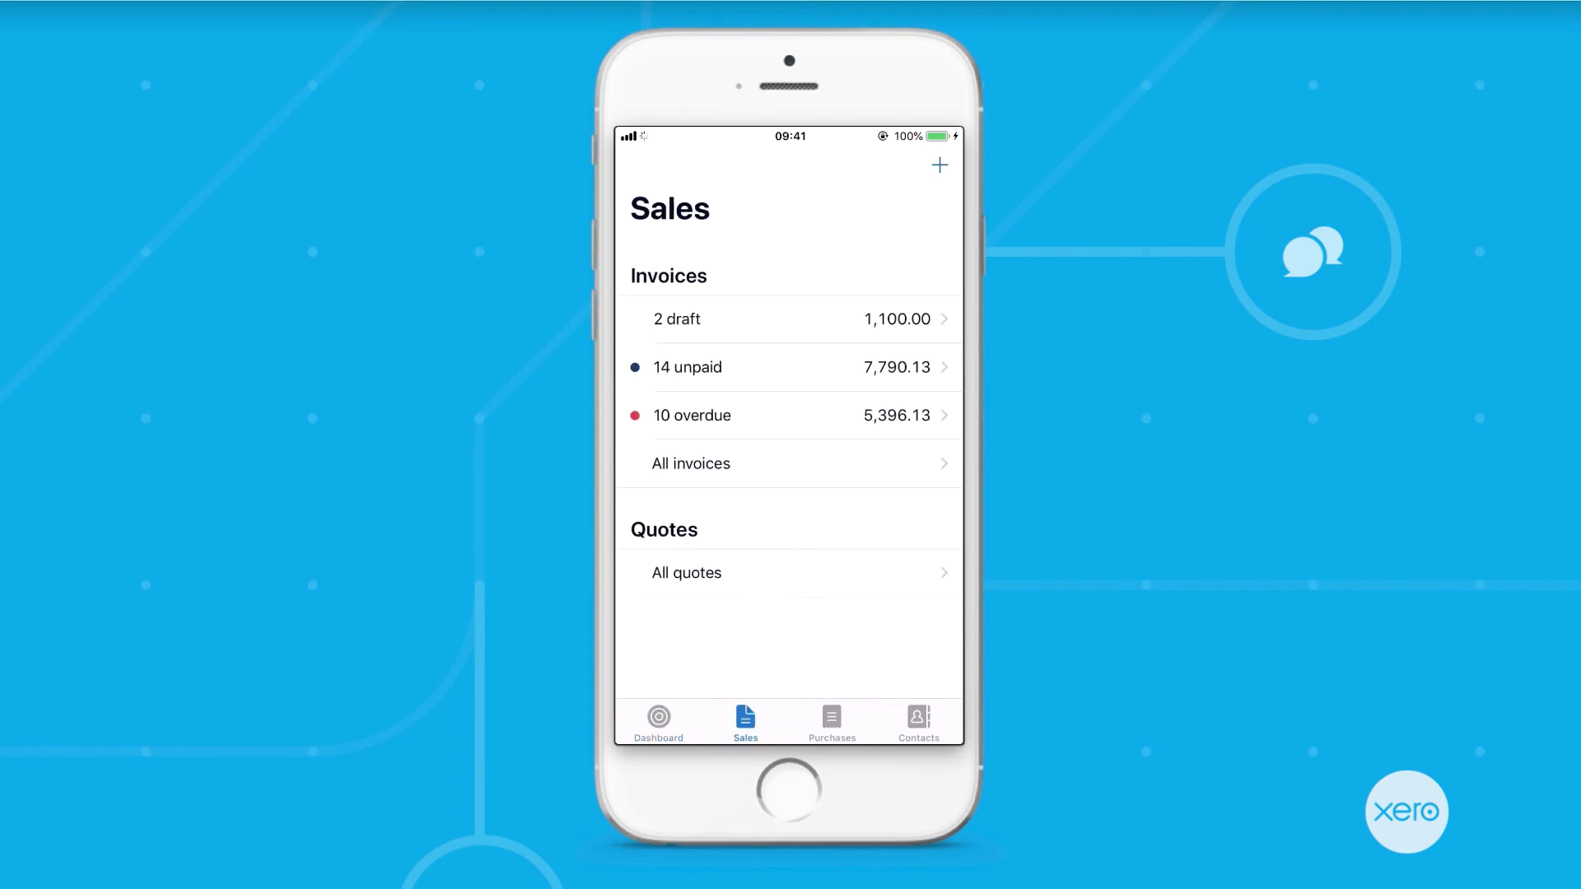
left_click(692, 415)
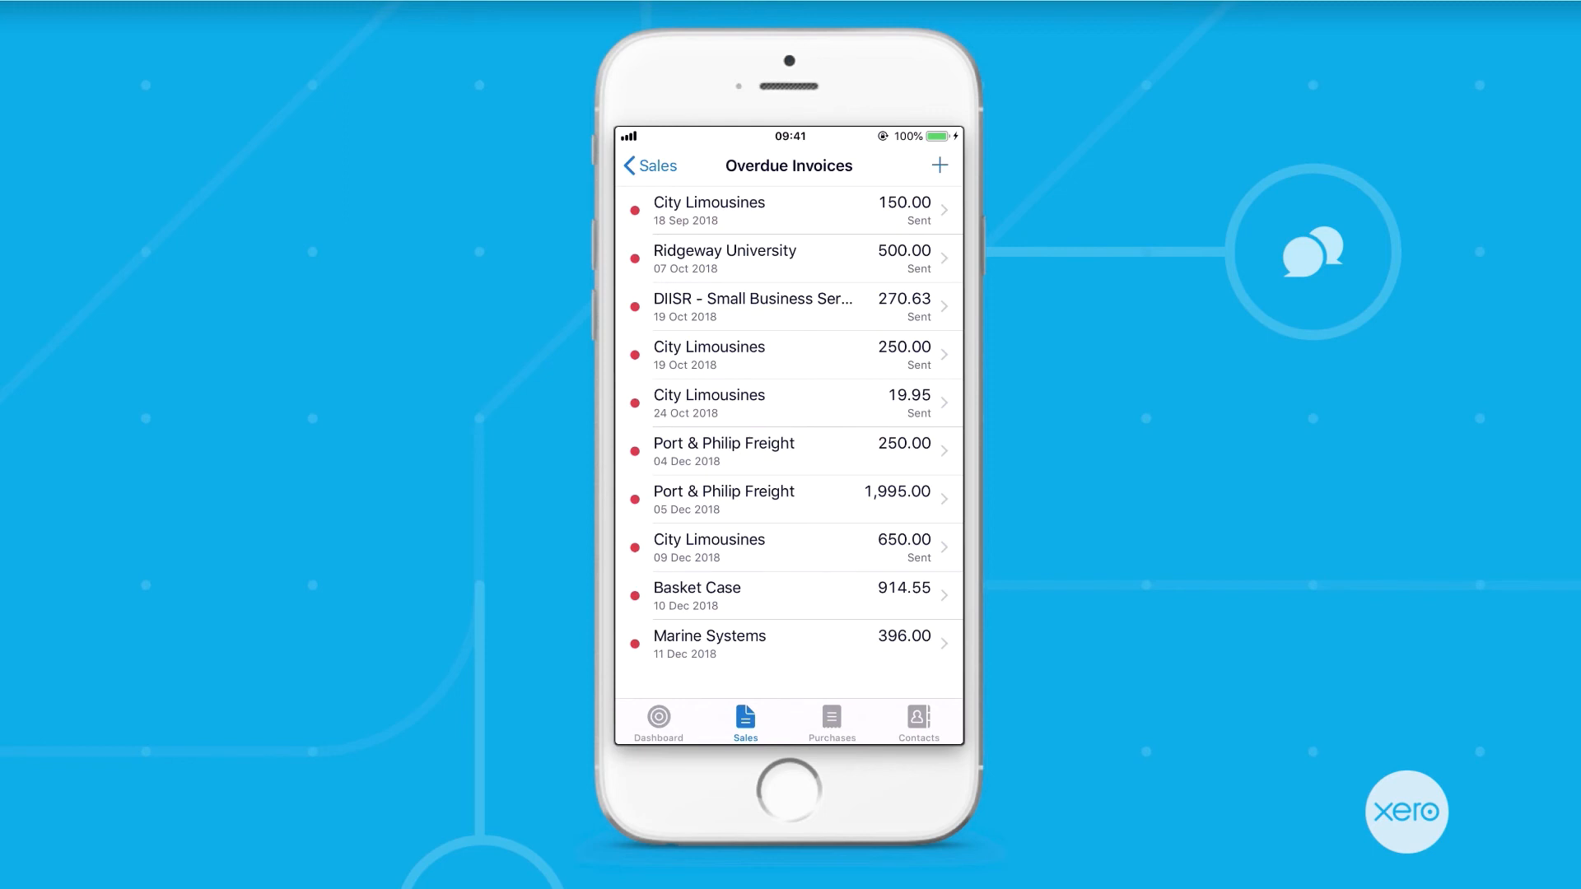
left_click(832, 723)
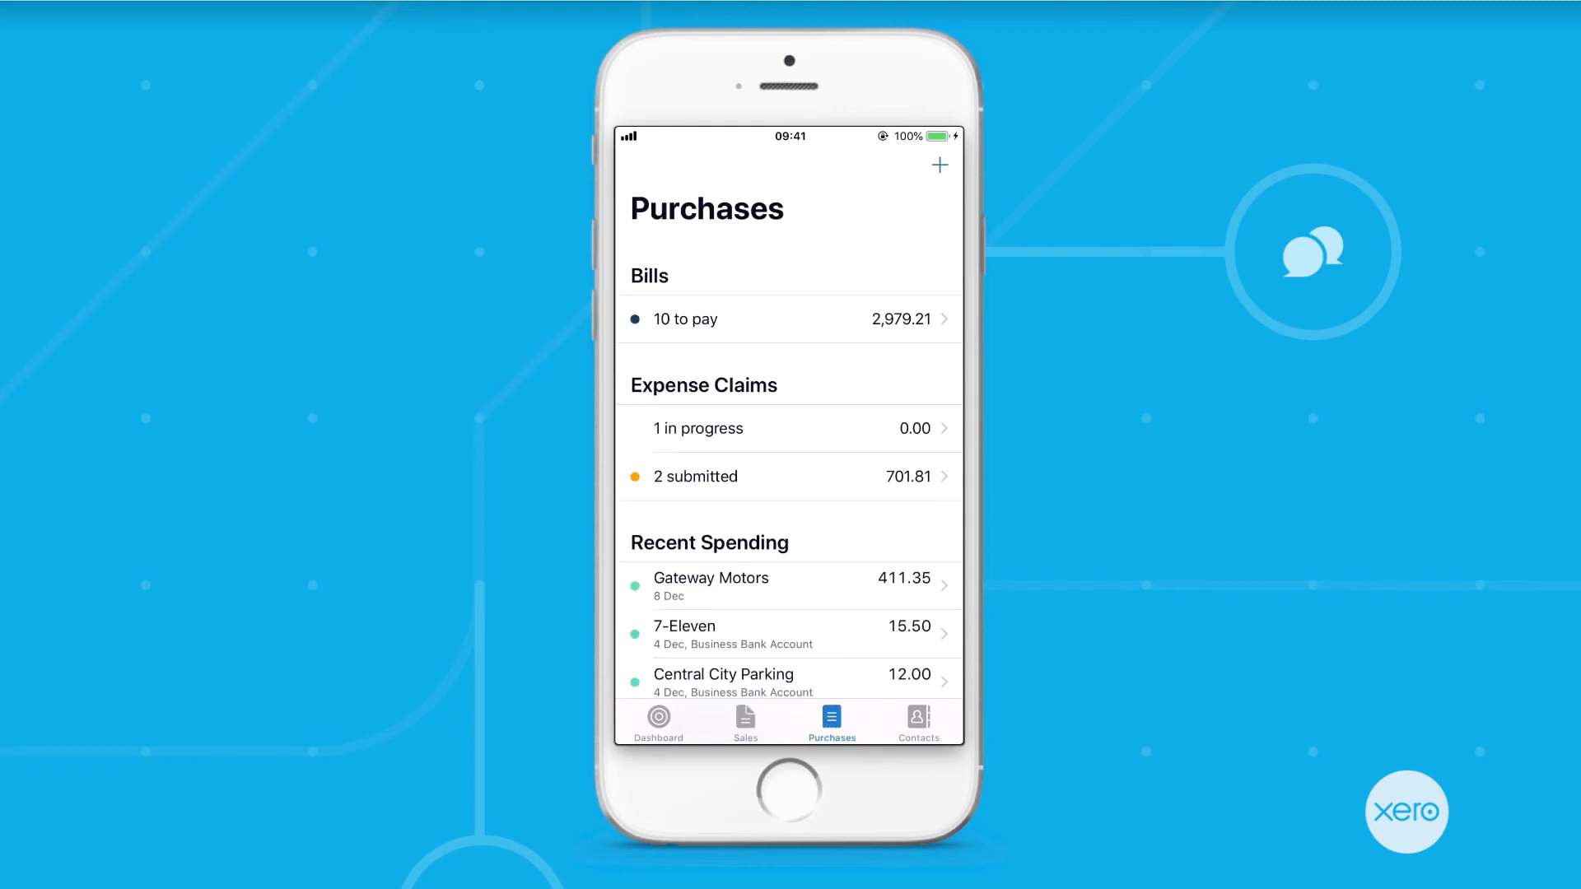
left_click(939, 166)
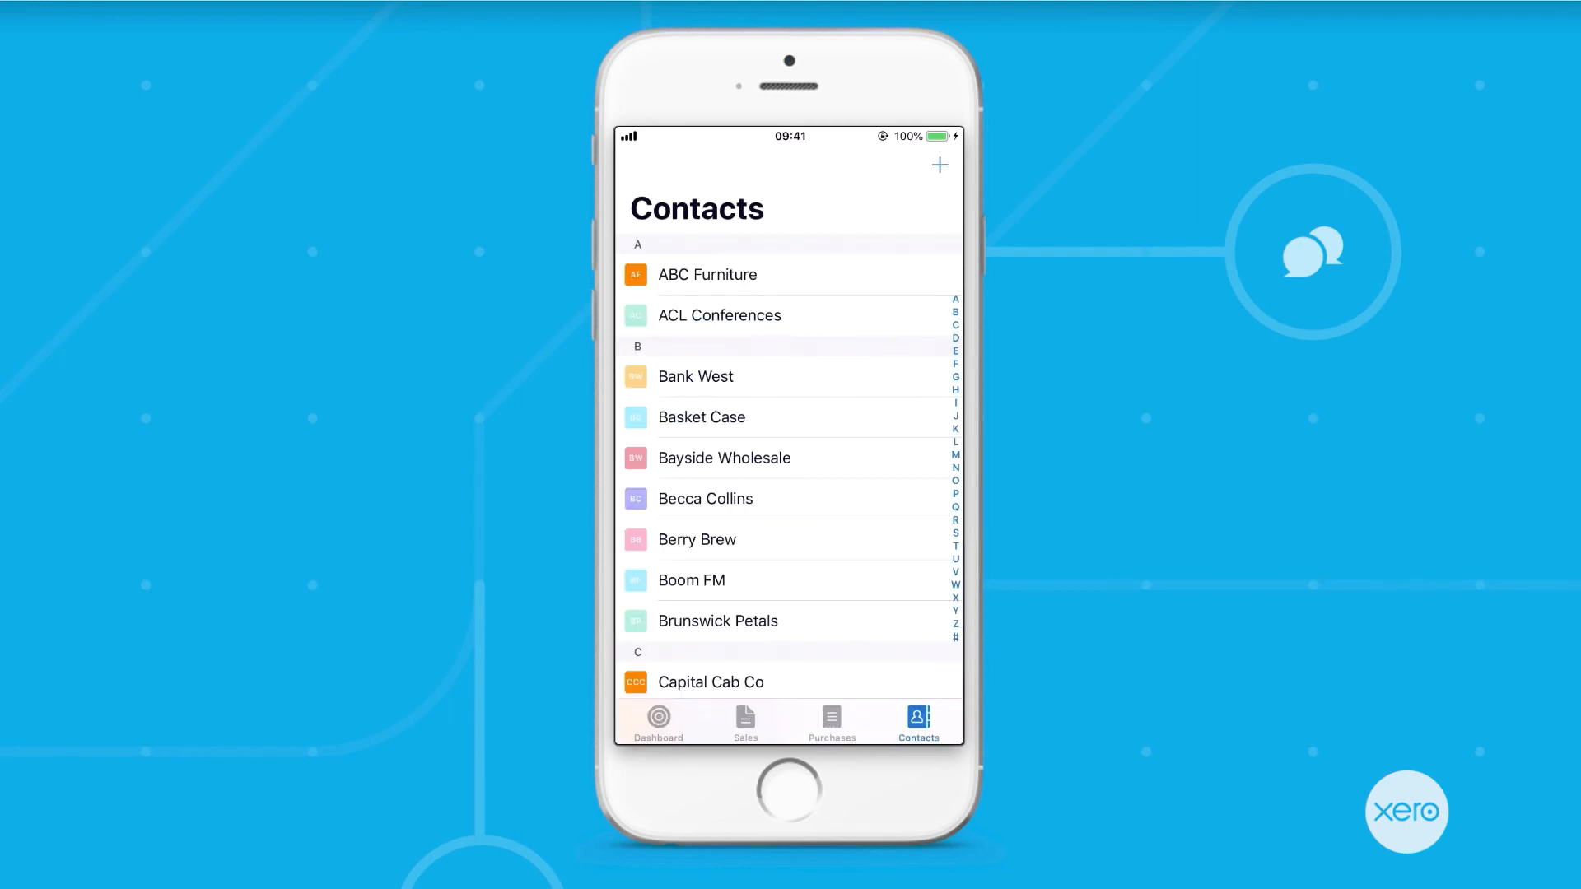
View the Bayside Wholesale contact and its phone entry, and check the dashboard's monthly profit and cash in and out chart
left_click(724, 458)
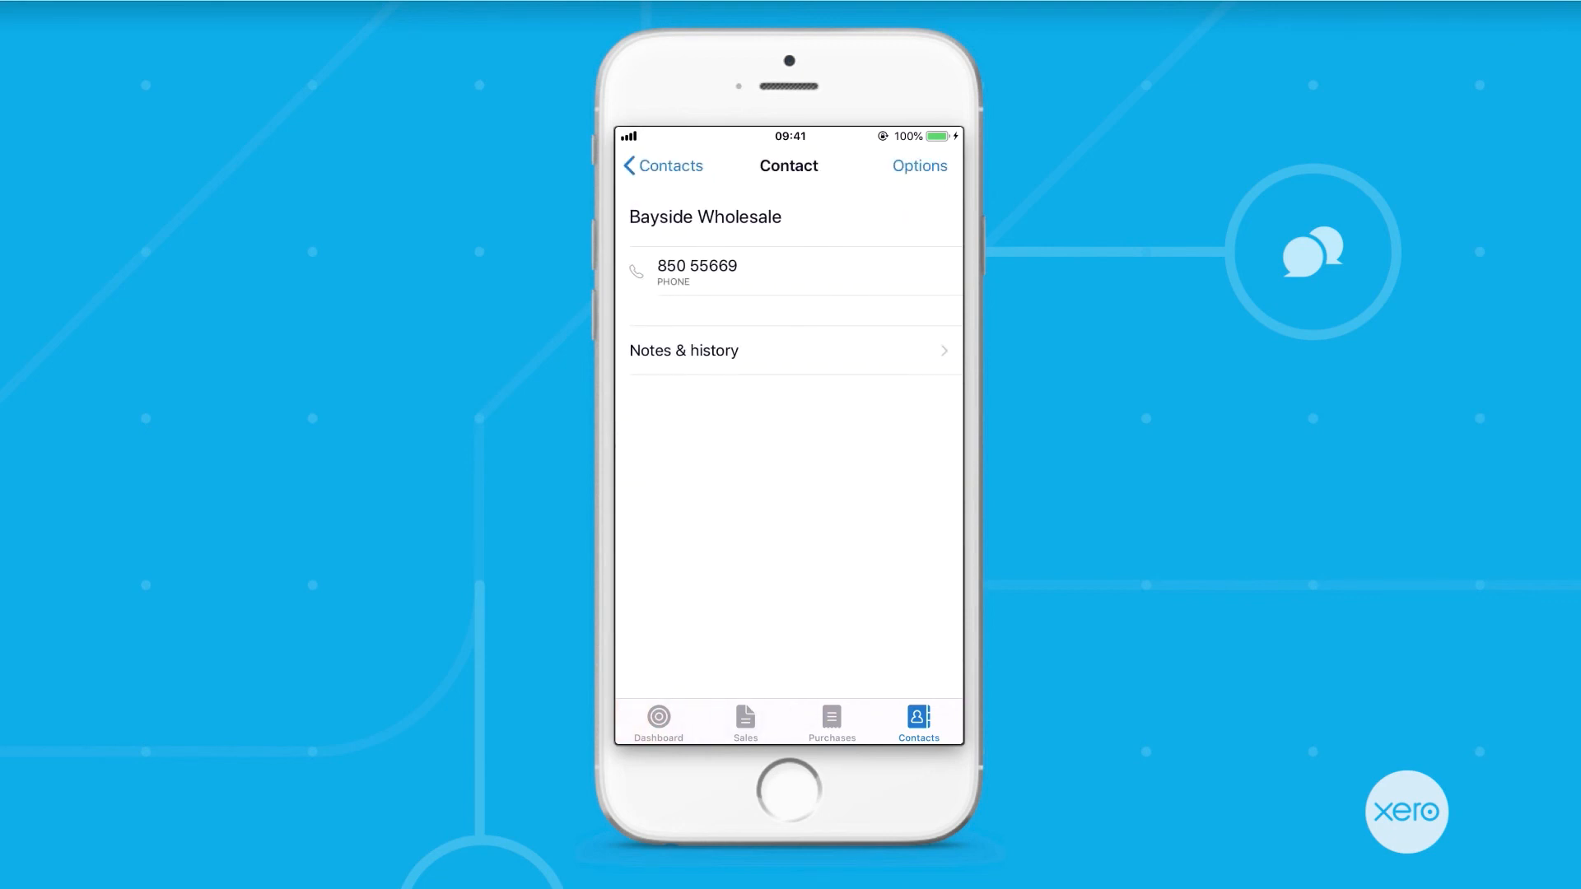
left_click(697, 271)
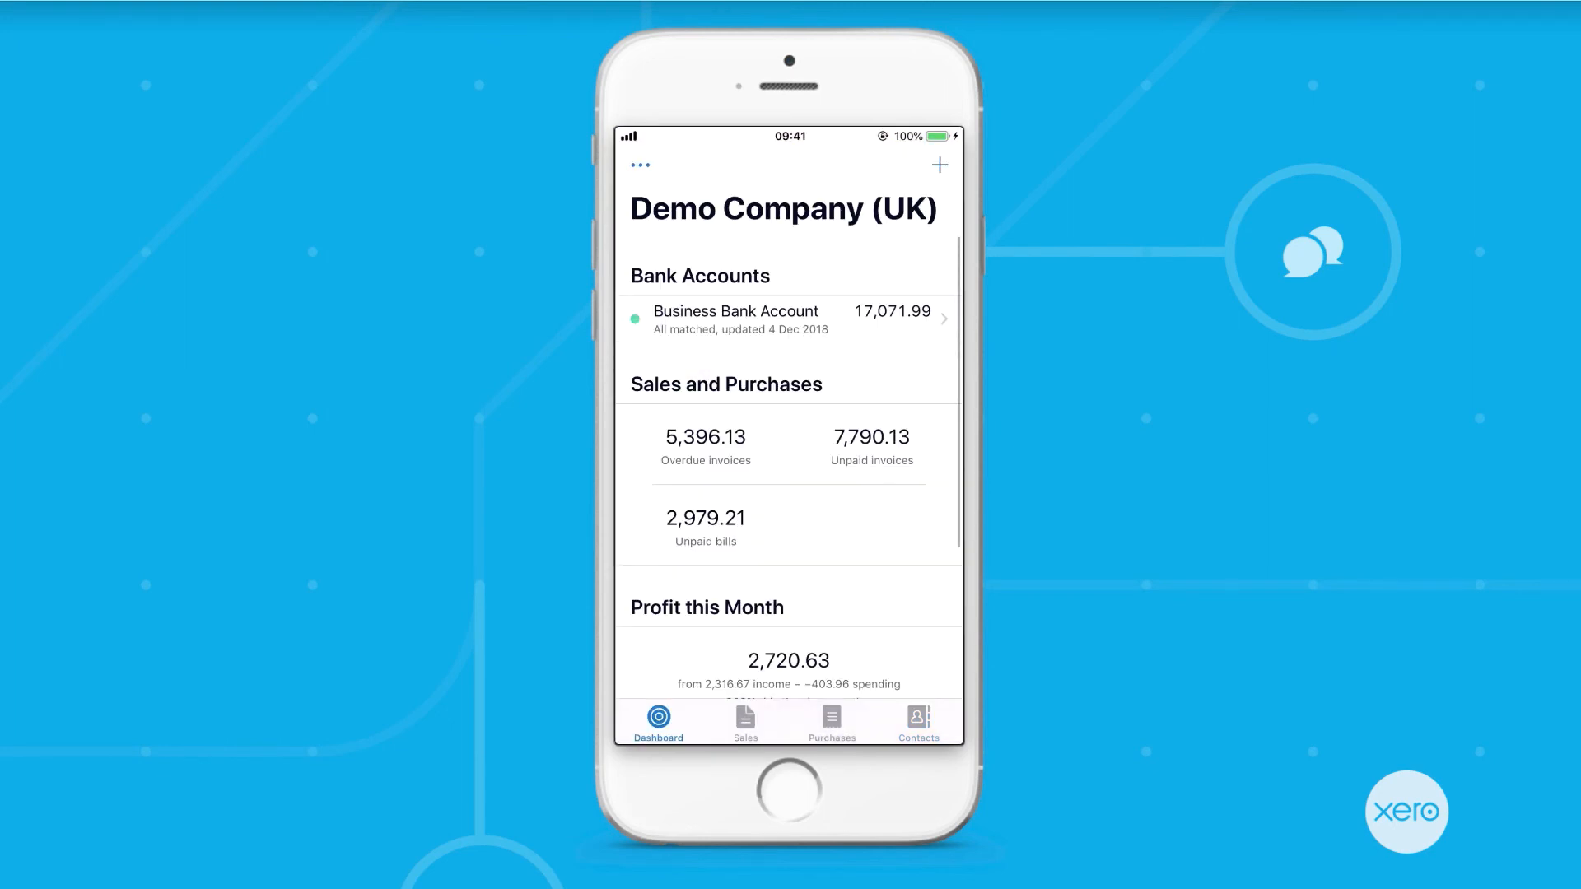
scroll(789, 412, "down", 4)
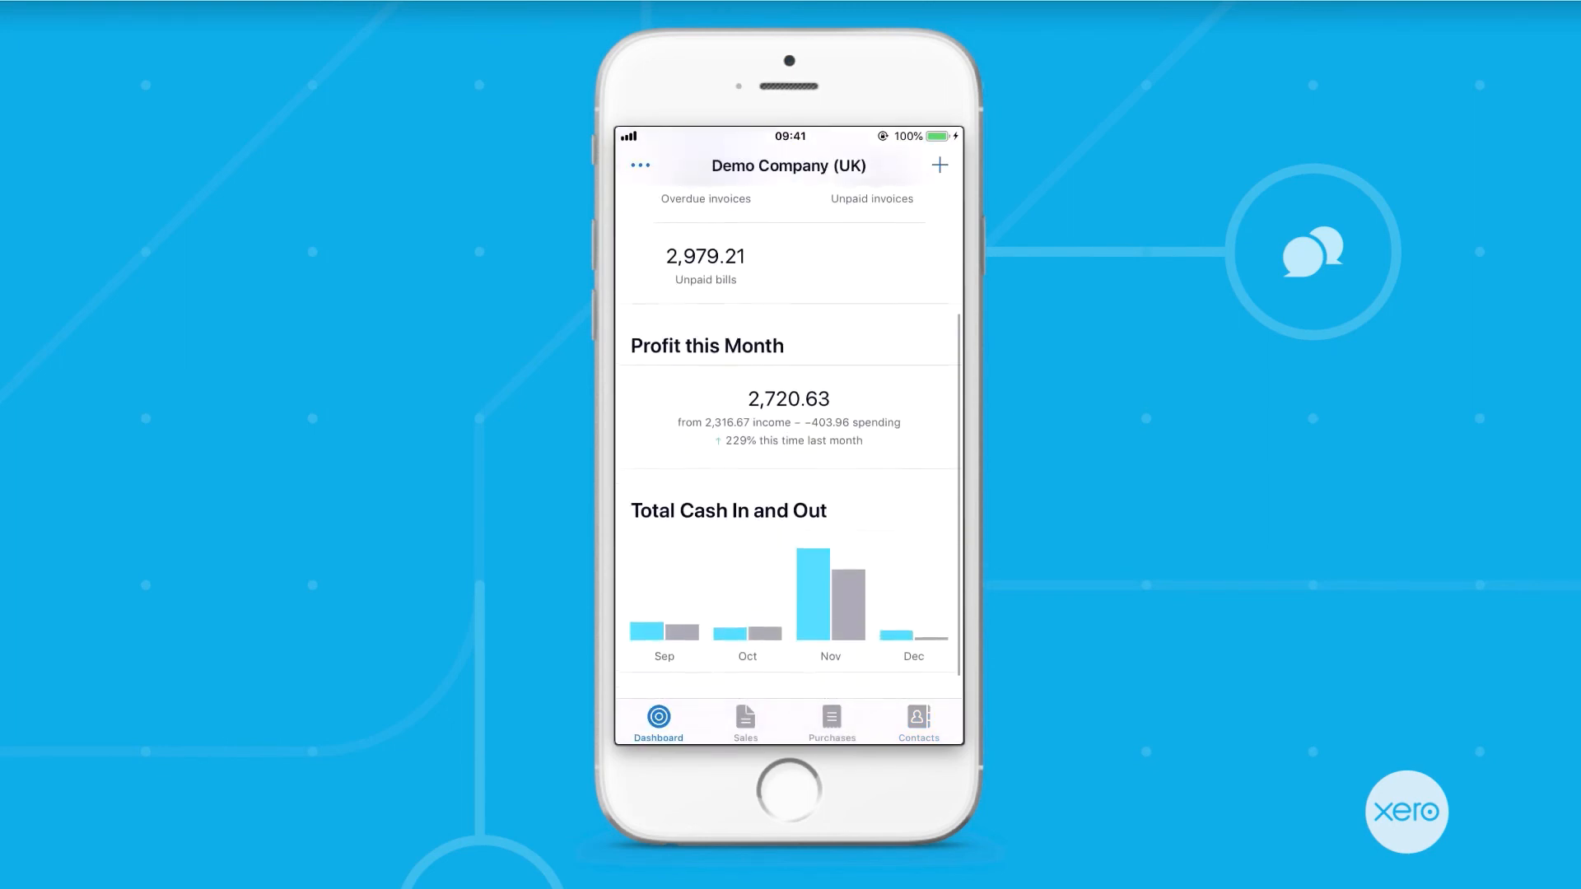